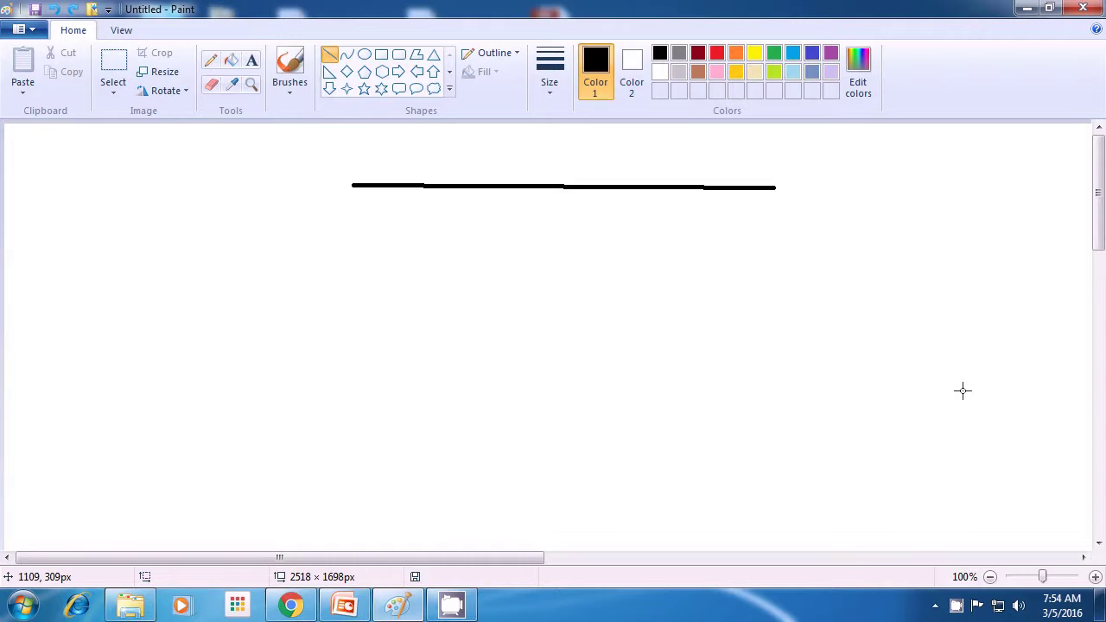
# - Draw four more thick black horizontal lines below the first one, evenly spaced and each longer than the line above
pyautogui.moveTo(338, 235); pyautogui.dragTo(806, 233)
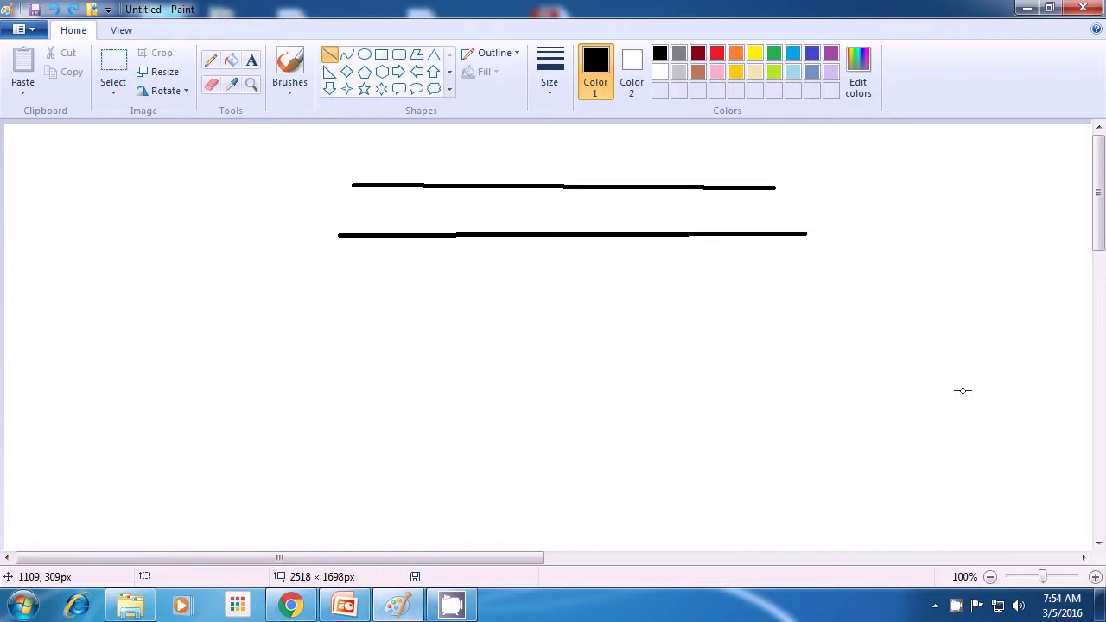
pyautogui.moveTo(295, 281); pyautogui.dragTo(857, 281)
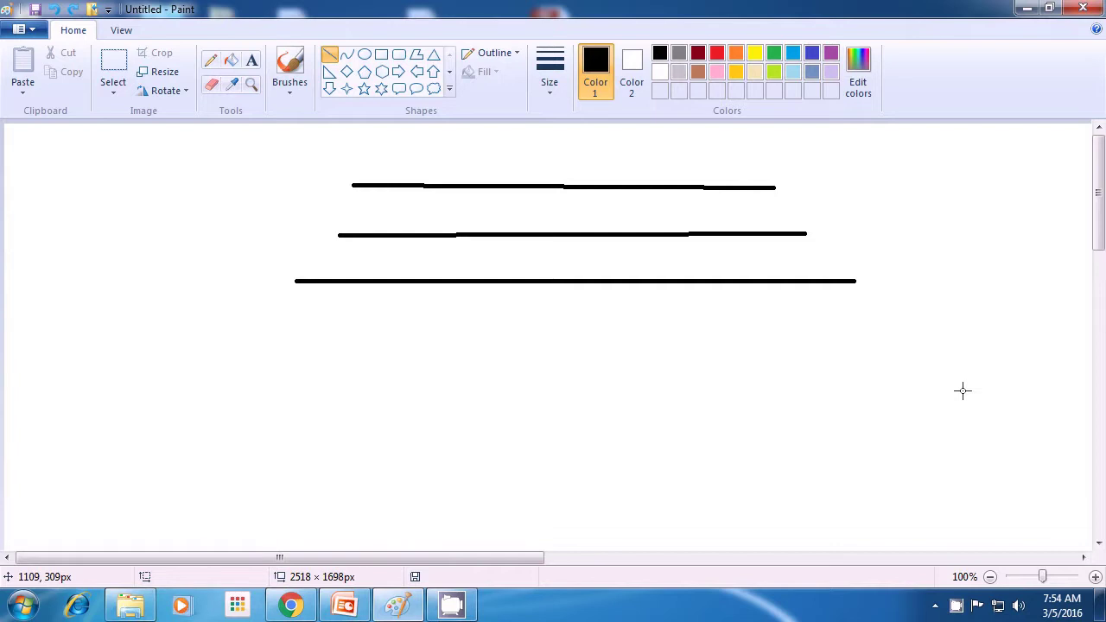
pyautogui.moveTo(243, 339); pyautogui.dragTo(903, 337)
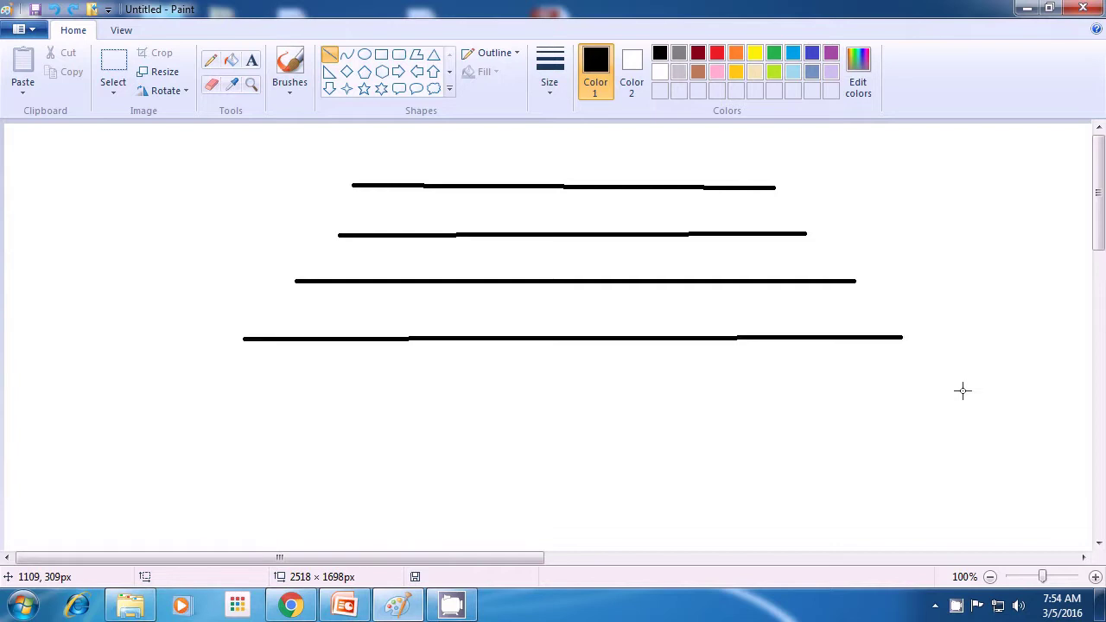
pyautogui.moveTo(165, 392); pyautogui.dragTo(945, 395)
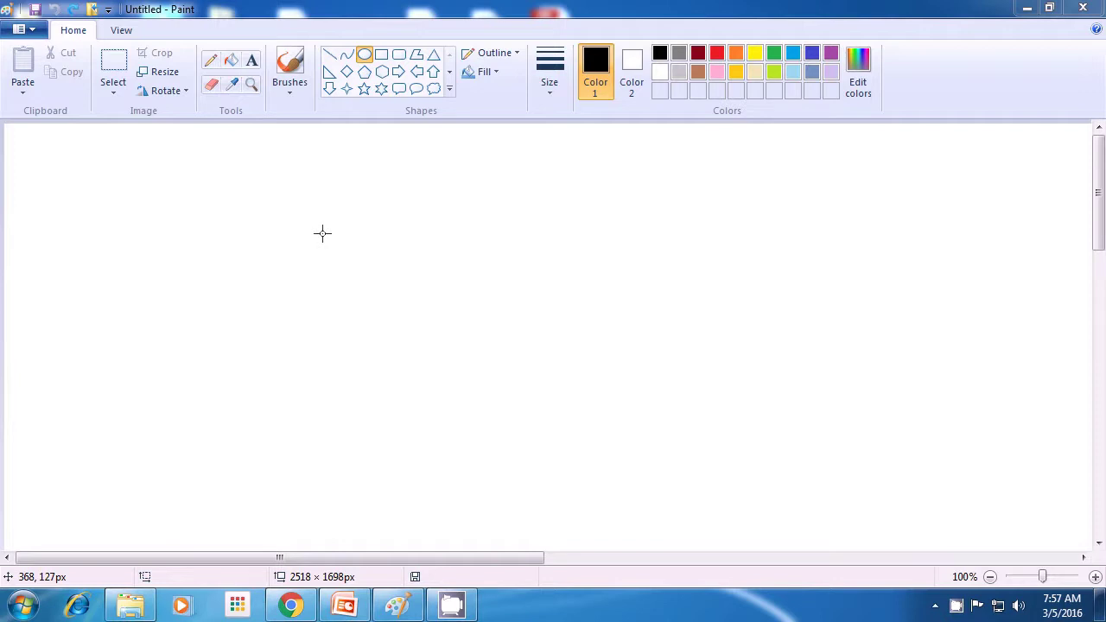
# - Draw a small black circle with the Ellipse shape in the upper-middle part of the empty canvas and deselect it
pyautogui.click(365, 57)
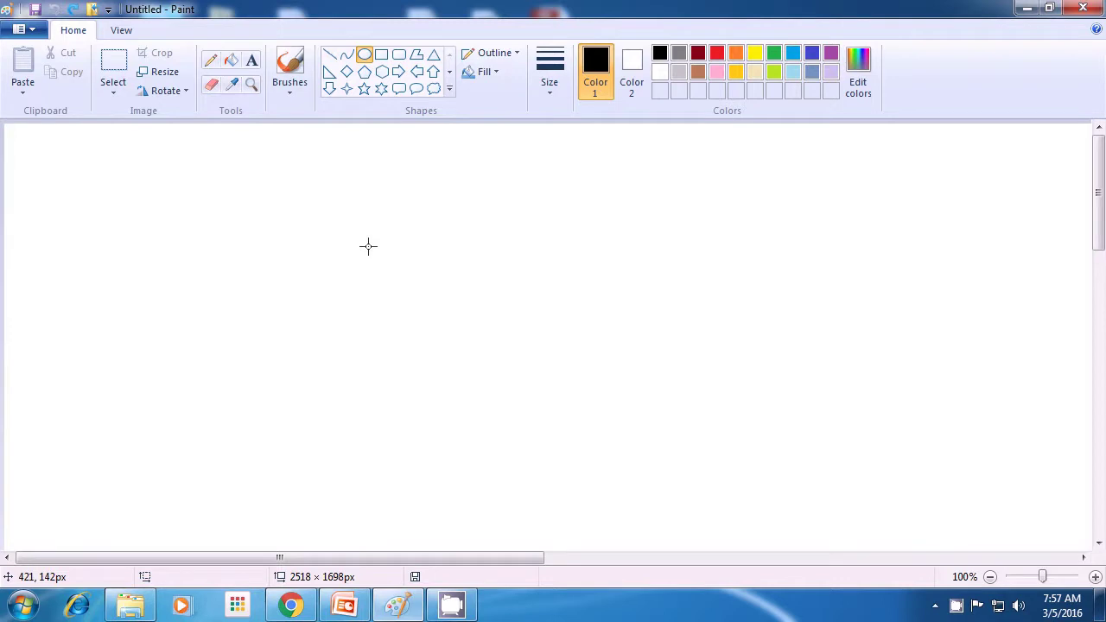
pyautogui.moveTo(369, 246); pyautogui.dragTo(406, 288)
pyautogui.click(436, 285)
# - Copy the circle with a rectangular selection of about 123 × 110 px and paste the duplicate diagonally below and right of the original
pyautogui.click(115, 95)
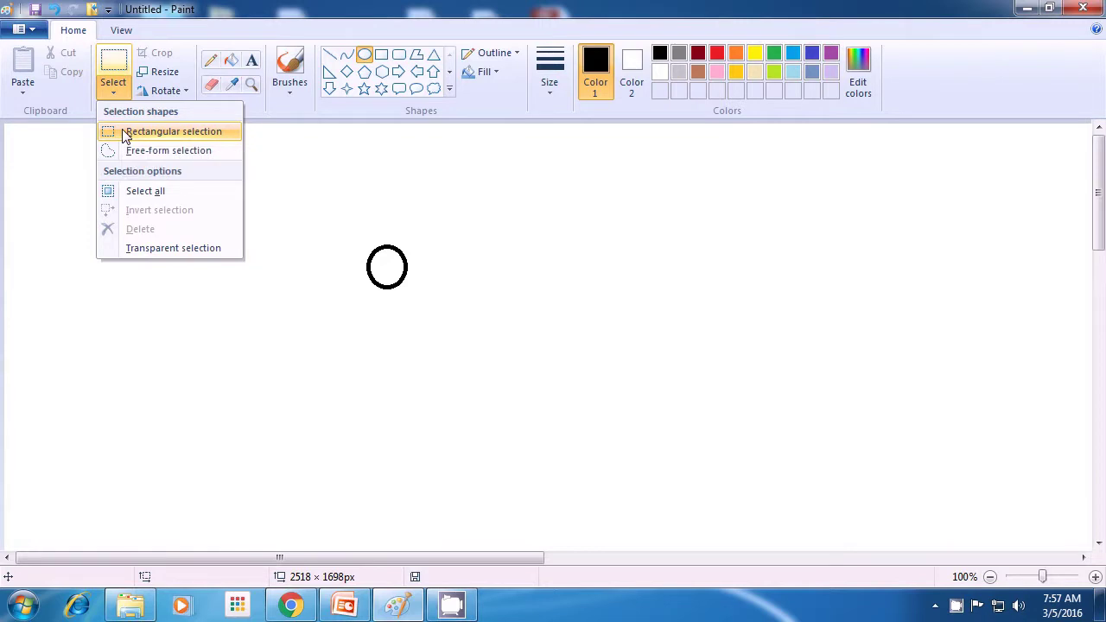
pyautogui.click(173, 131)
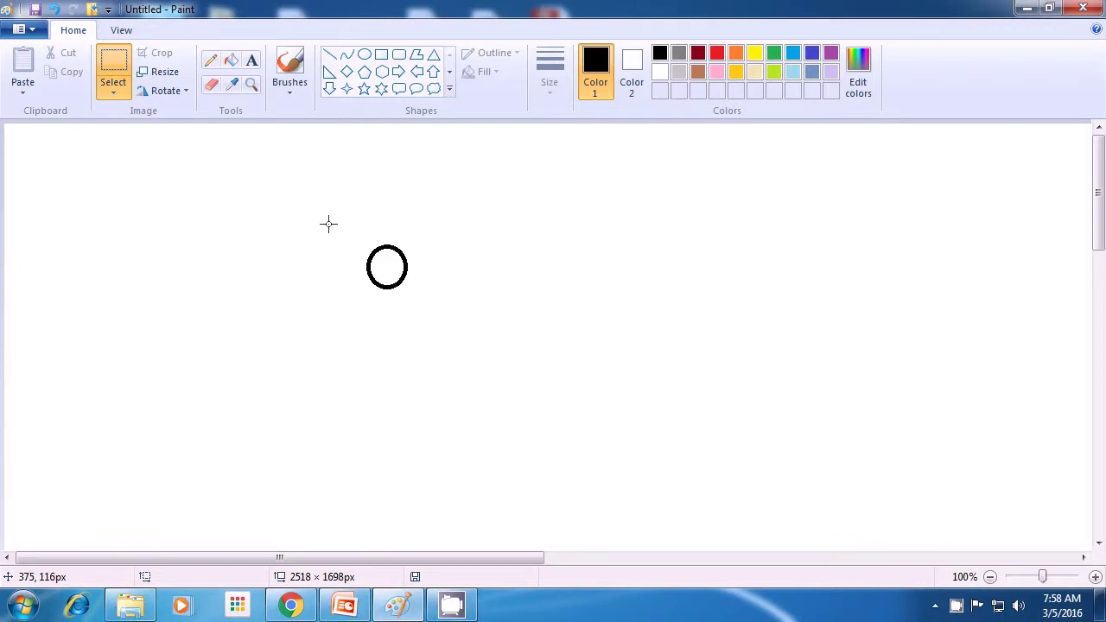
pyautogui.moveTo(328, 224)
pyautogui.mouseDown()
pyautogui.moveTo(420, 279)
pyautogui.moveTo(434, 318)
pyautogui.mouseUp()
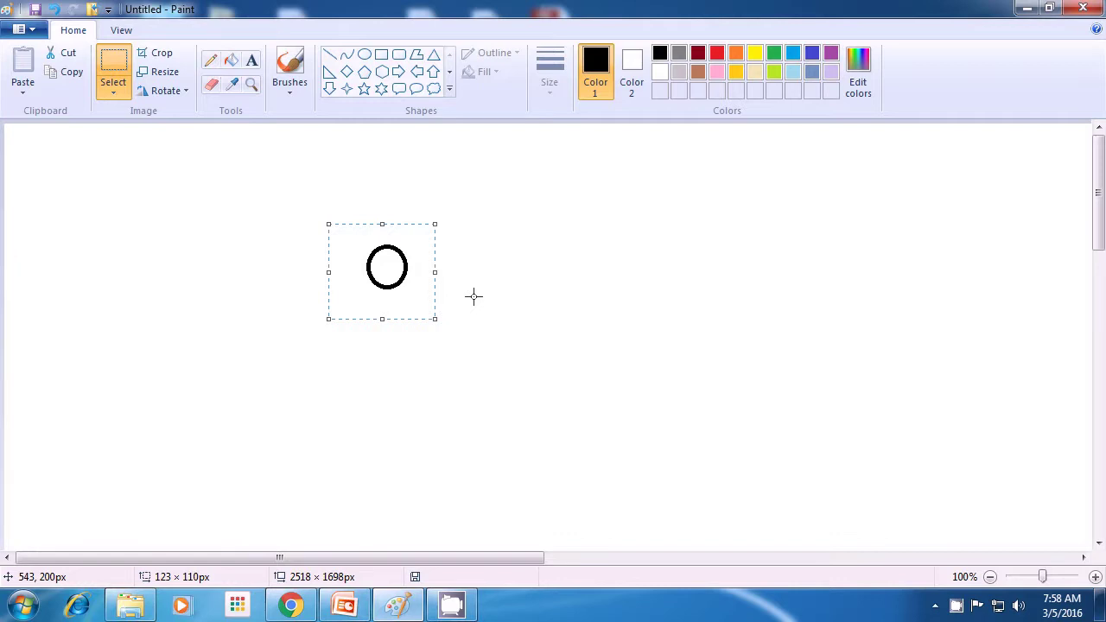
pyautogui.hotkey('ctrl', 'c')
pyautogui.hotkey('ctrl', 'v')
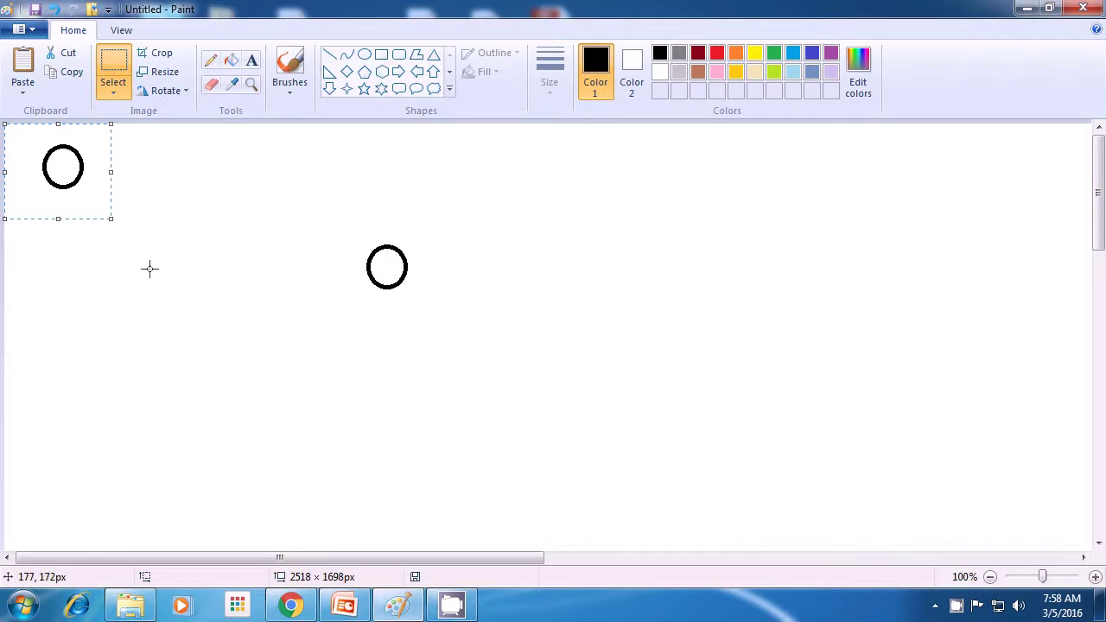
pyautogui.moveTo(69, 196); pyautogui.dragTo(420, 309)
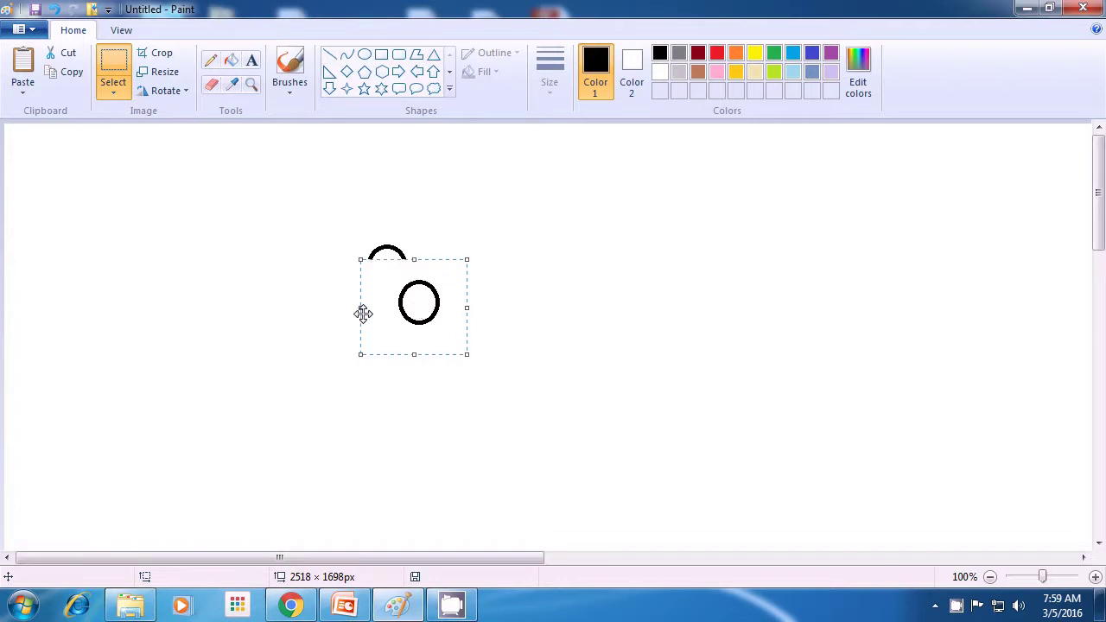
# - Turn on transparent selection for the pasted circle that hides part of the original, and deselect it
pyautogui.click(114, 93)
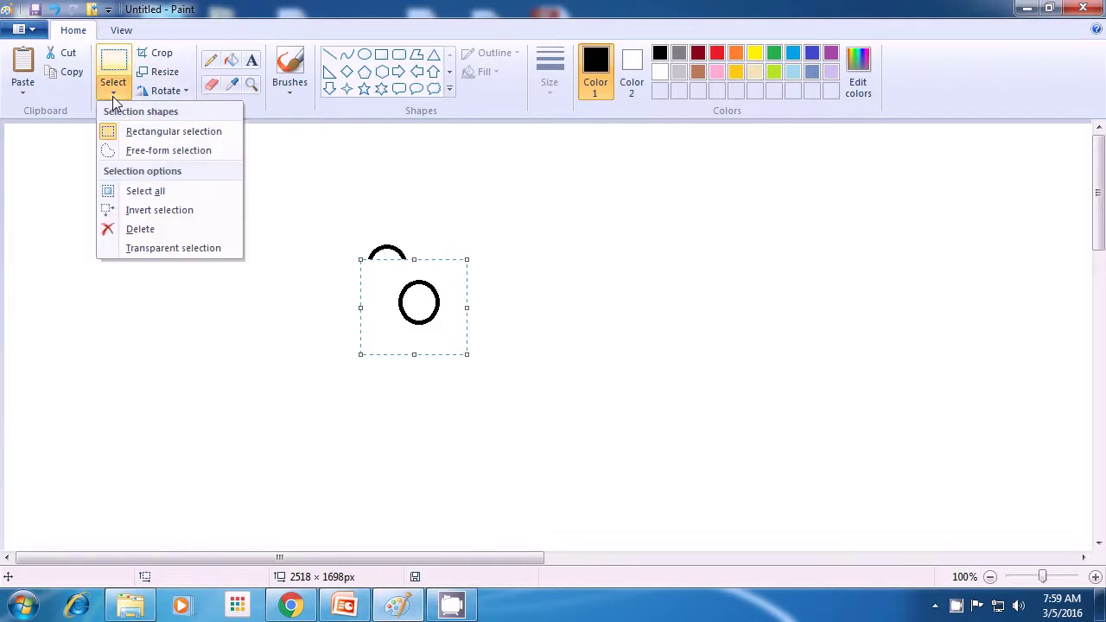
pyautogui.click(158, 248)
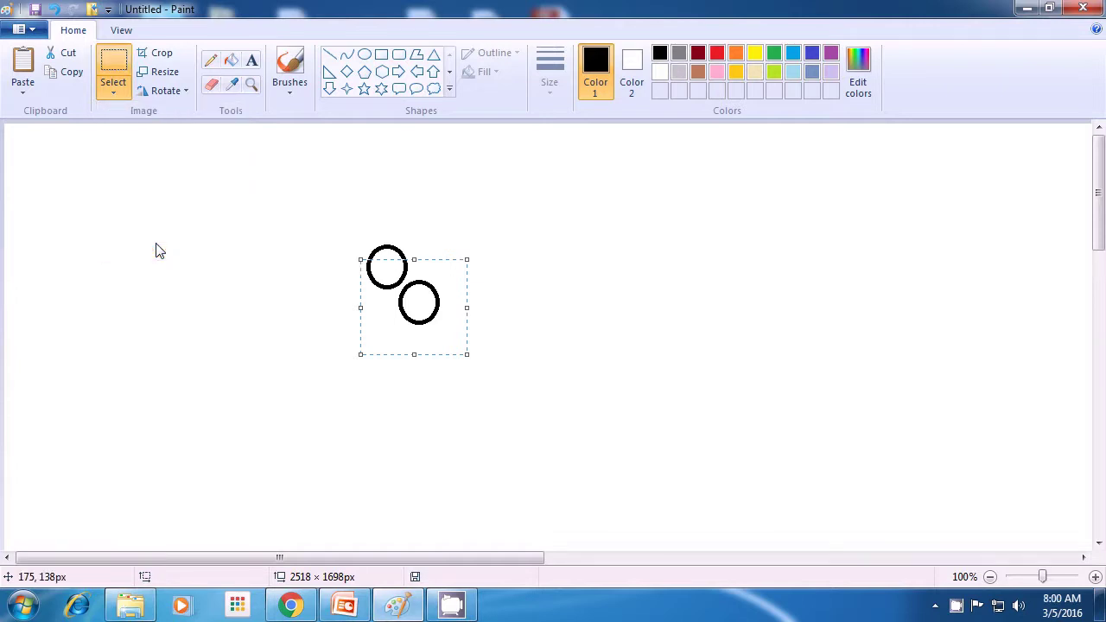
pyautogui.click(157, 251)
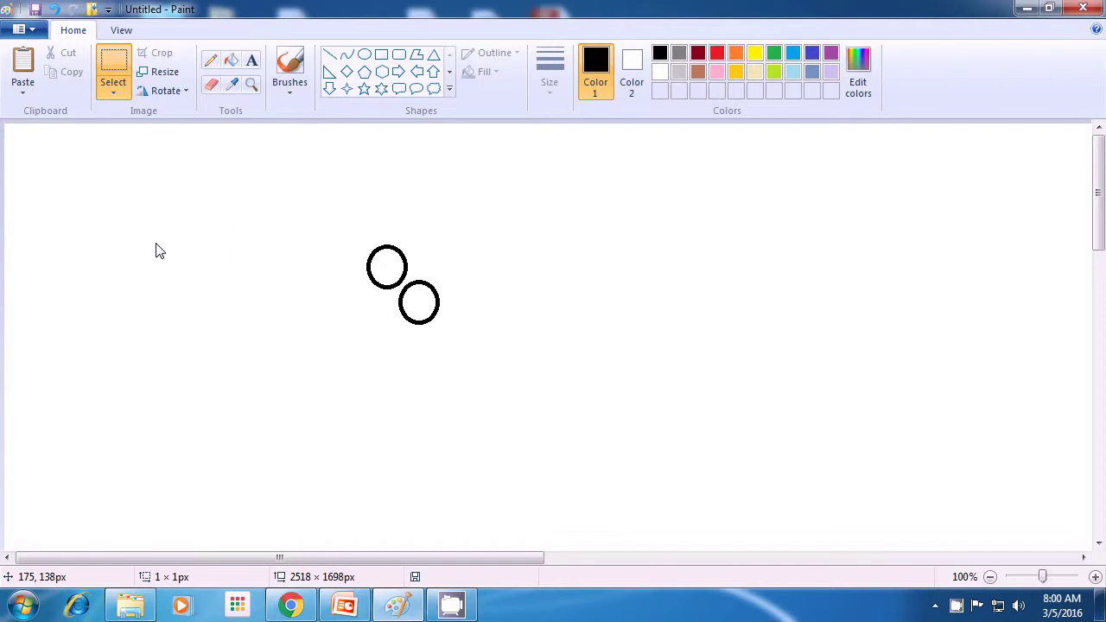
# - Paste another copy of the circle between the two existing ones so it overlaps both
pyautogui.hotkey('ctrl', 'v')
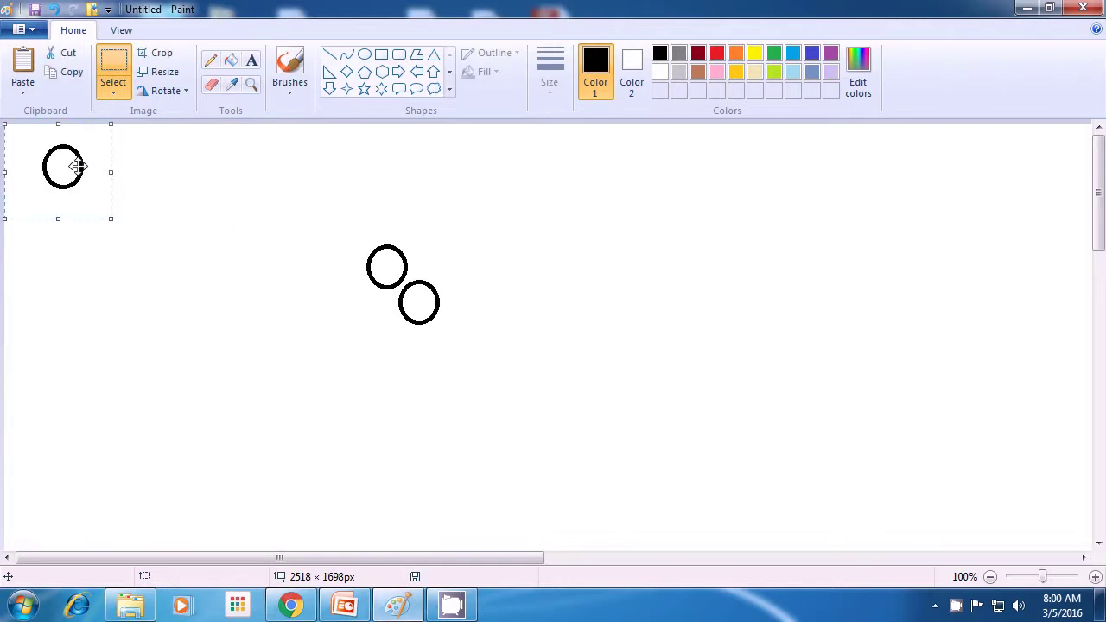
pyautogui.moveTo(81, 170); pyautogui.dragTo(408, 286)
pyautogui.moveTo(337, 246); pyautogui.dragTo(443, 340)
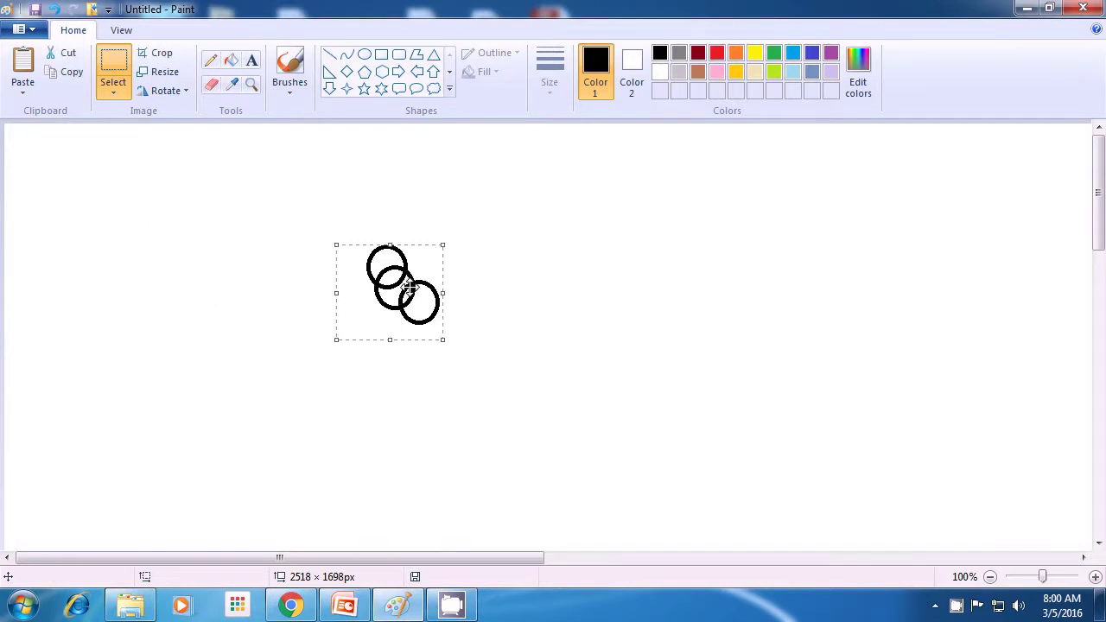
pyautogui.click(506, 281)
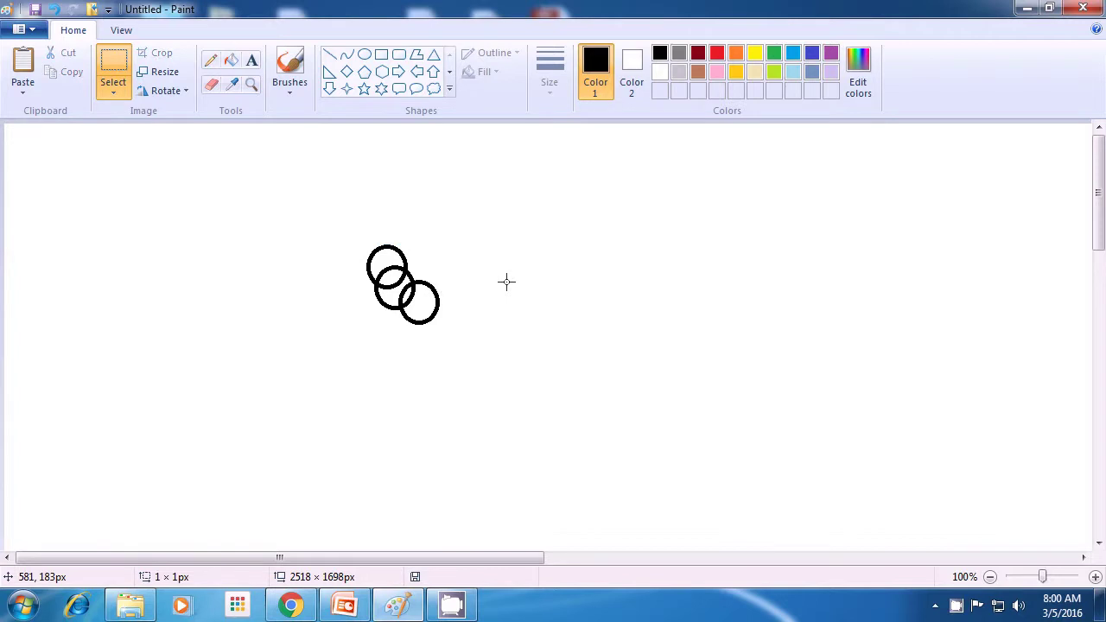
# - Paste three more copies of the circle and spread them along the lower part of the visible canvas: left, middle and right
pyautogui.hotkey('ctrl', 'v')
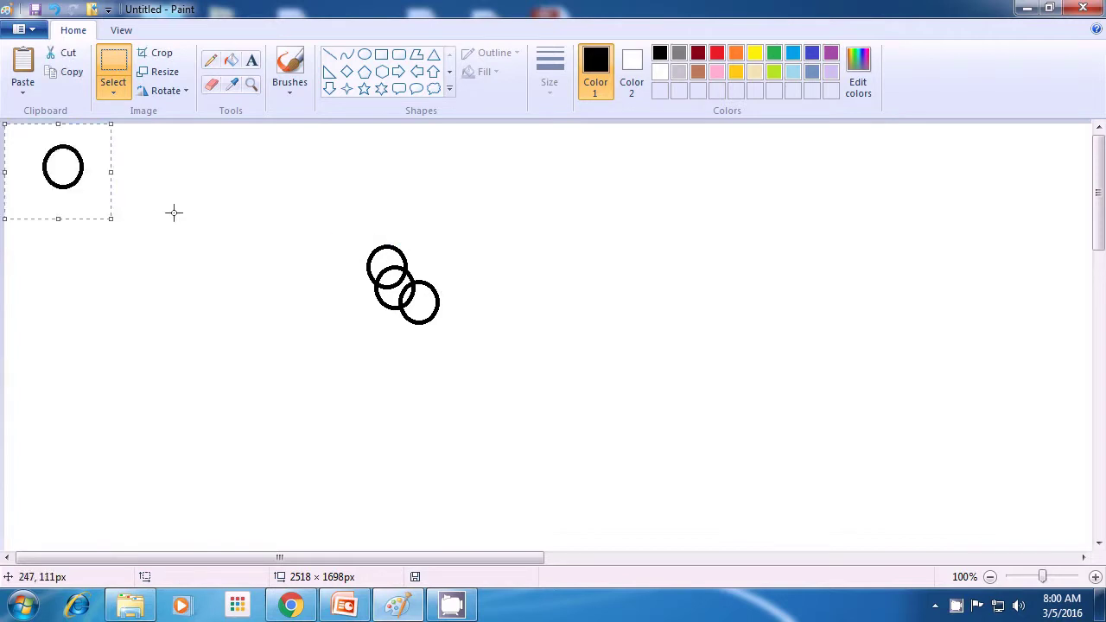
pyautogui.moveTo(54, 185); pyautogui.dragTo(78, 501)
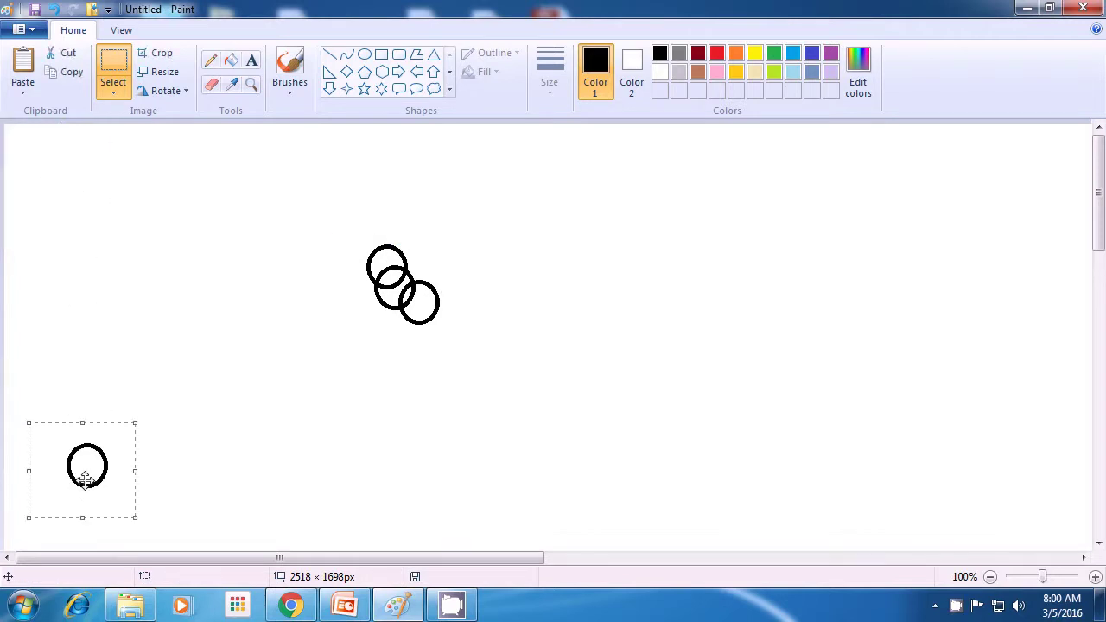
pyautogui.click(277, 408)
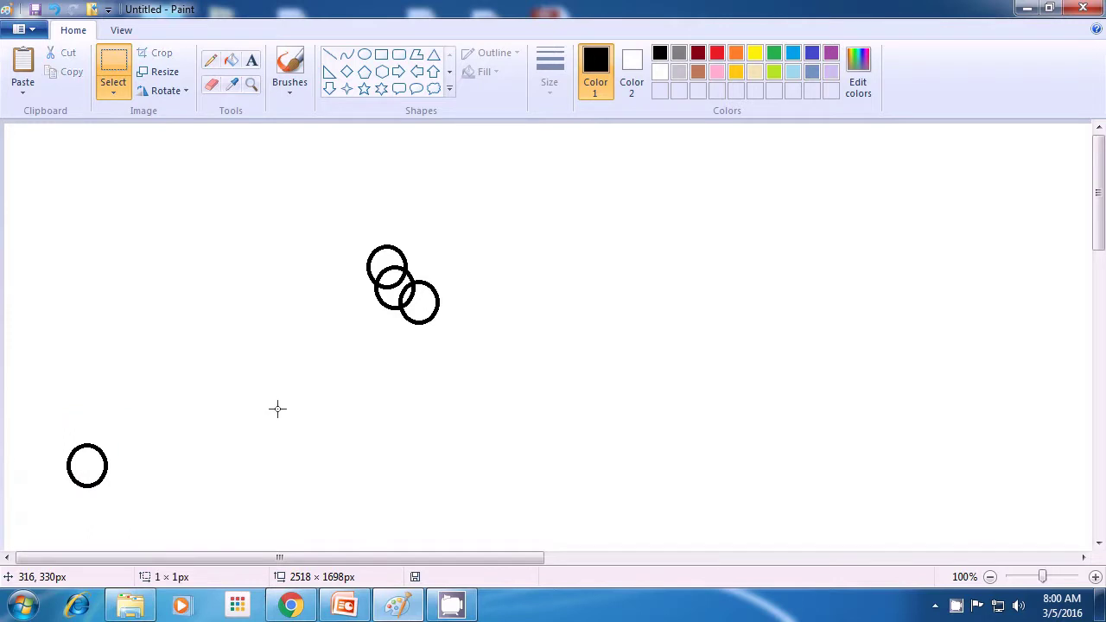
pyautogui.hotkey('ctrl', 'v')
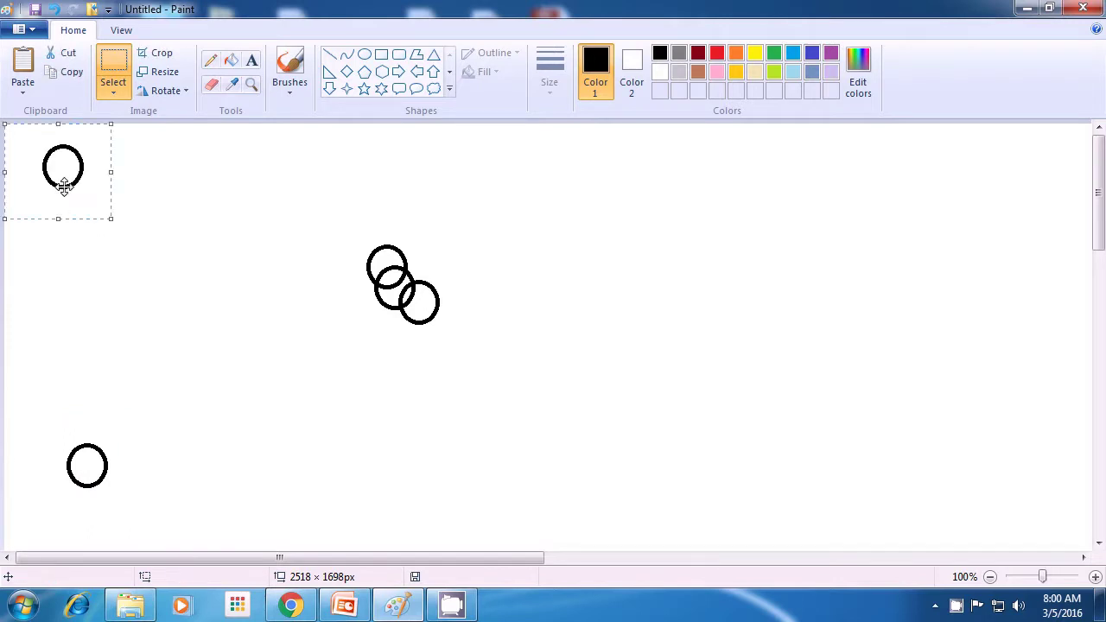
pyautogui.moveTo(63, 181); pyautogui.dragTo(547, 519)
pyautogui.click(628, 388)
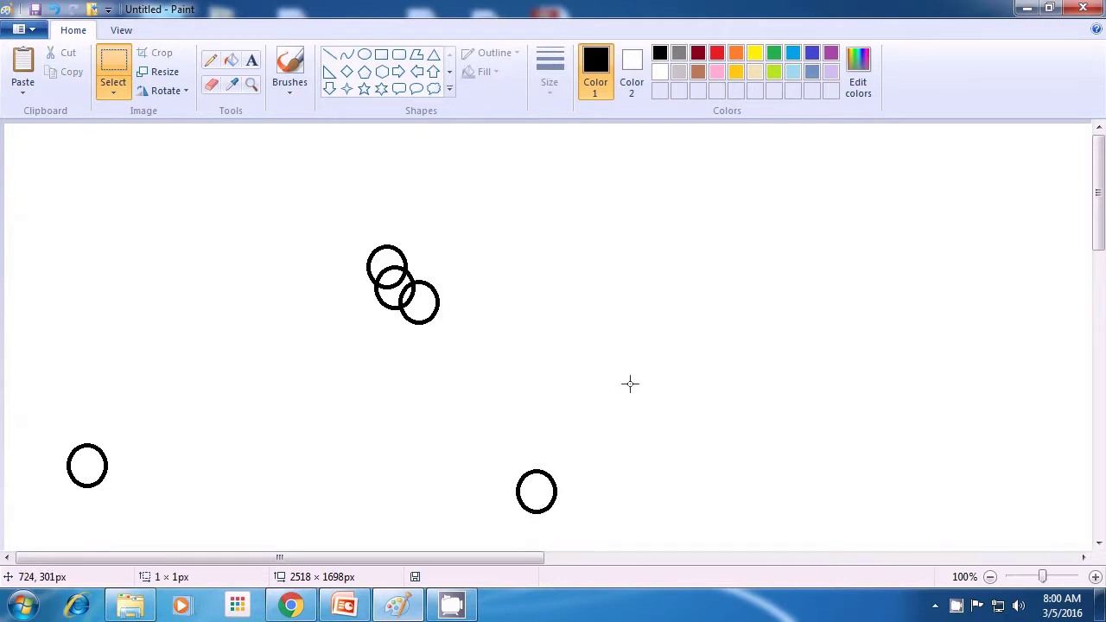
pyautogui.hotkey('ctrl', 'v')
pyautogui.moveTo(42, 172); pyautogui.dragTo(940, 505)
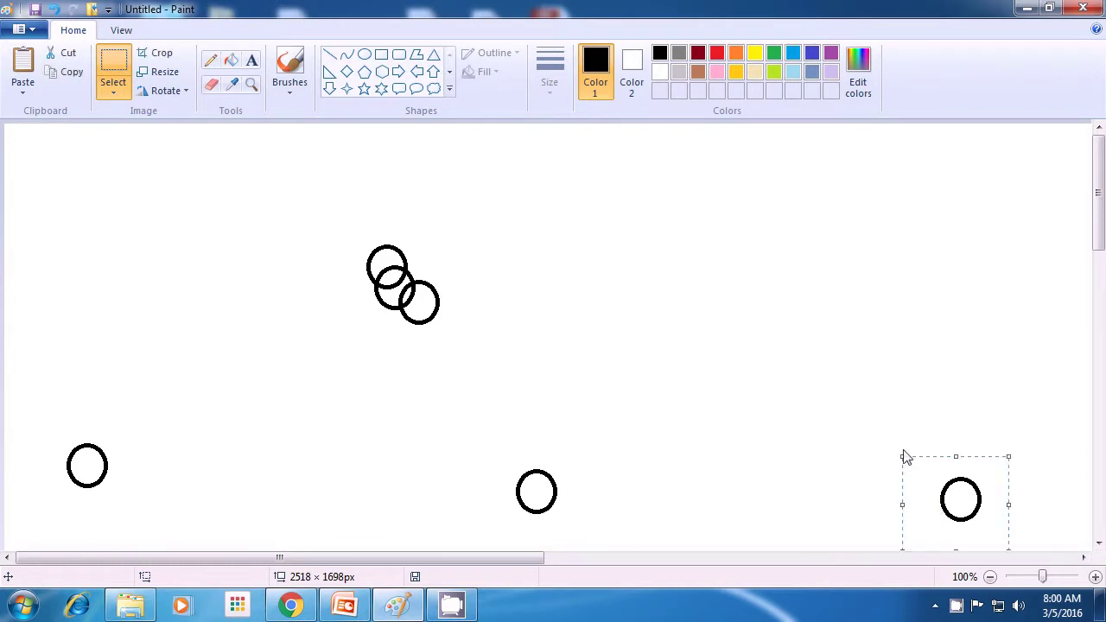
pyautogui.click(843, 392)
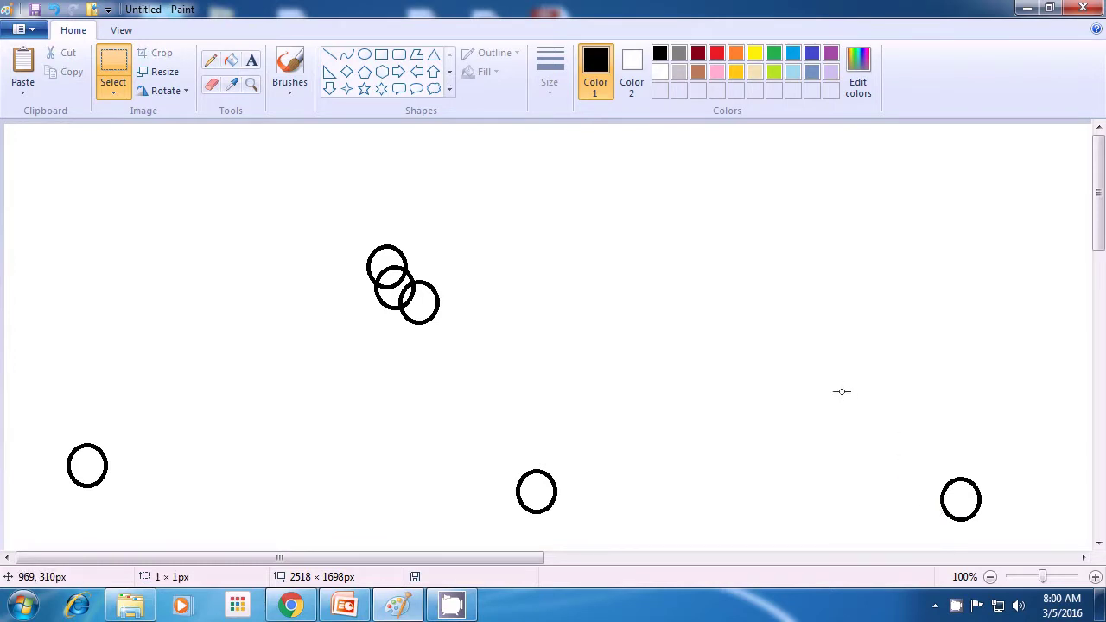
# - Paste copies of the circle near the canvas's upper right and upper middle, and paste one more copy
pyautogui.hotkey('ctrl', 'v')
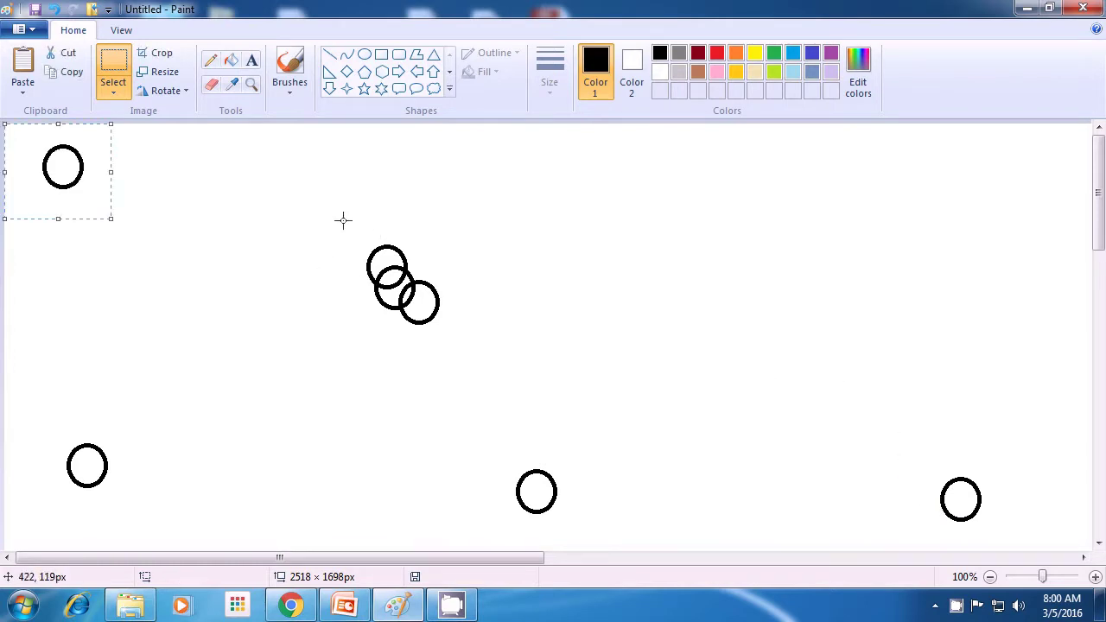
pyautogui.moveTo(52, 161); pyautogui.dragTo(965, 153)
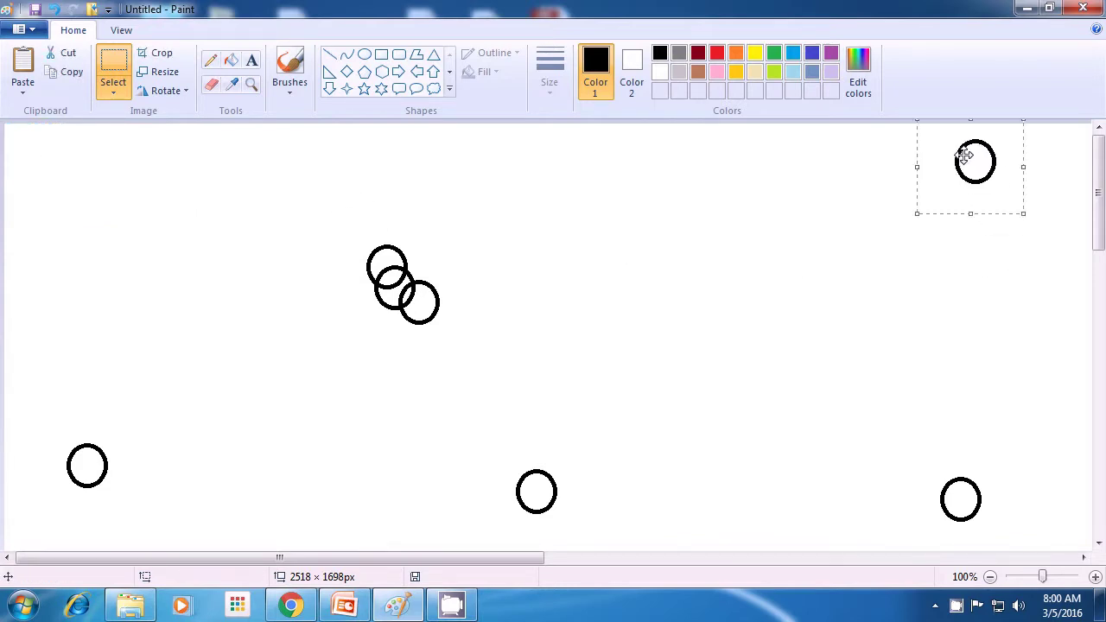
pyautogui.click(849, 335)
pyautogui.hotkey('ctrl', 'v')
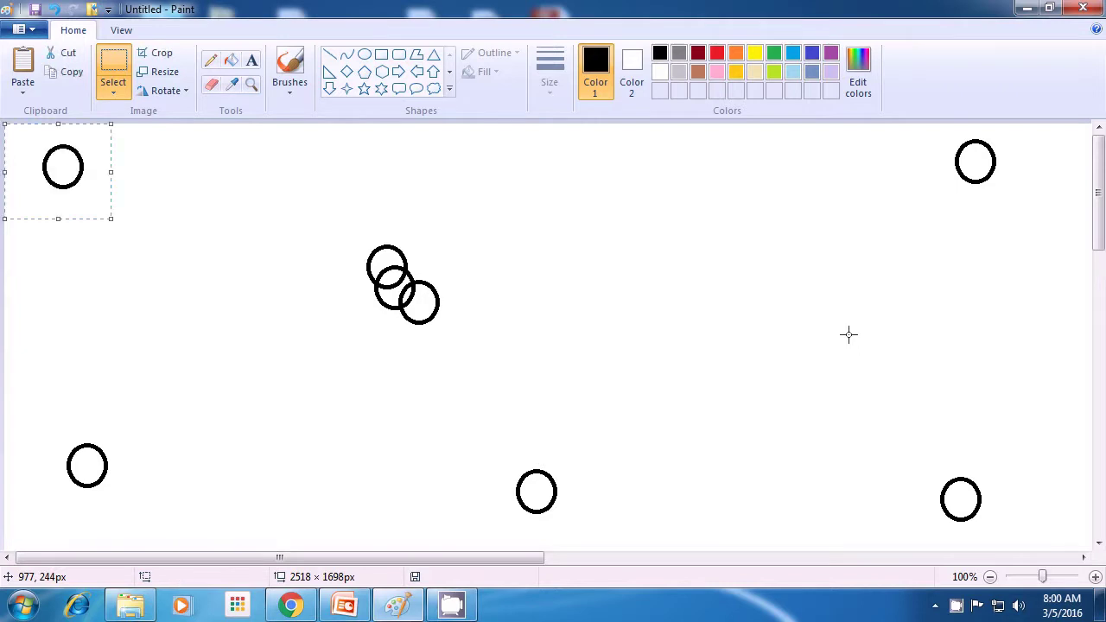
pyautogui.moveTo(54, 163); pyautogui.dragTo(524, 154)
pyautogui.click(555, 322)
pyautogui.hotkey('ctrl', 'v')
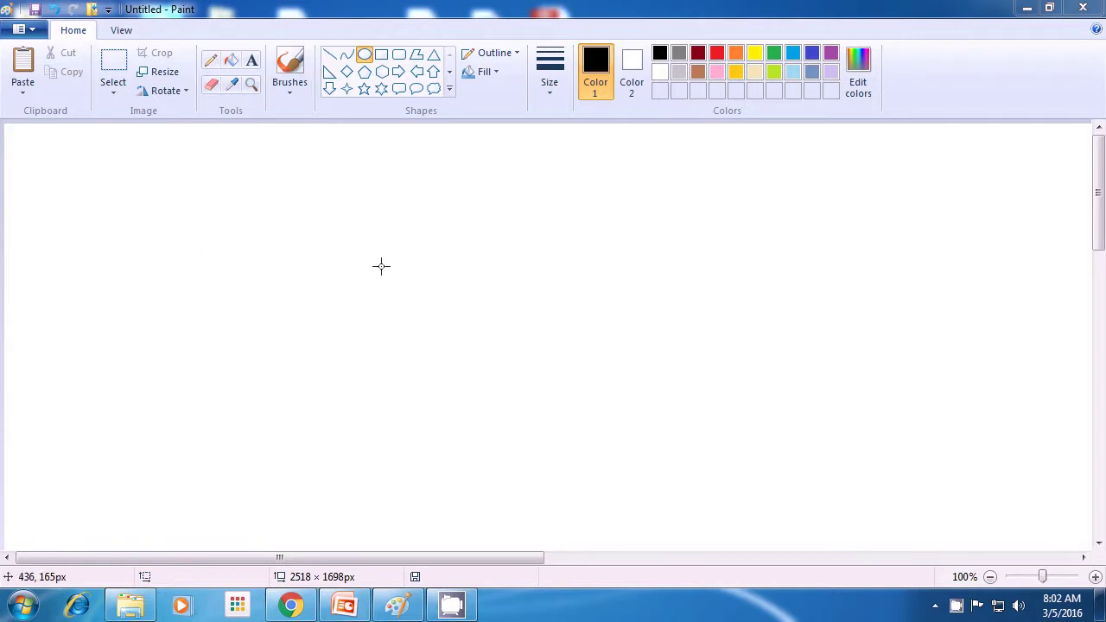
# - Draw a large black circle about 205 × 207 px in the middle of the empty canvas and deselect it
pyautogui.moveTo(385, 265); pyautogui.dragTo(512, 399)
pyautogui.moveTo(535, 421); pyautogui.dragTo(563, 444)
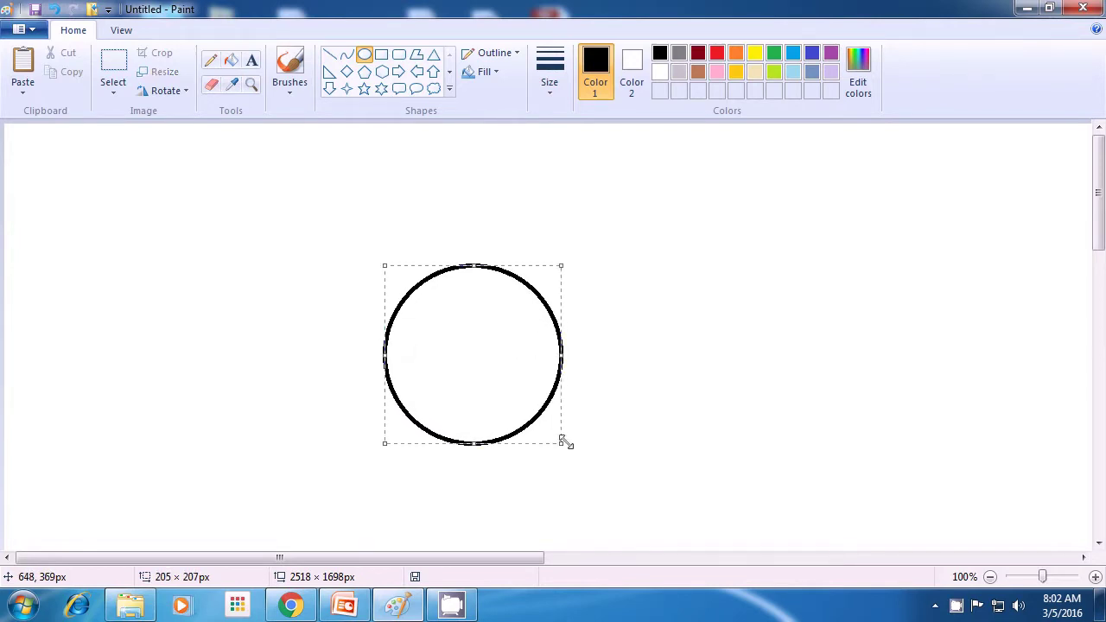
pyautogui.click(664, 410)
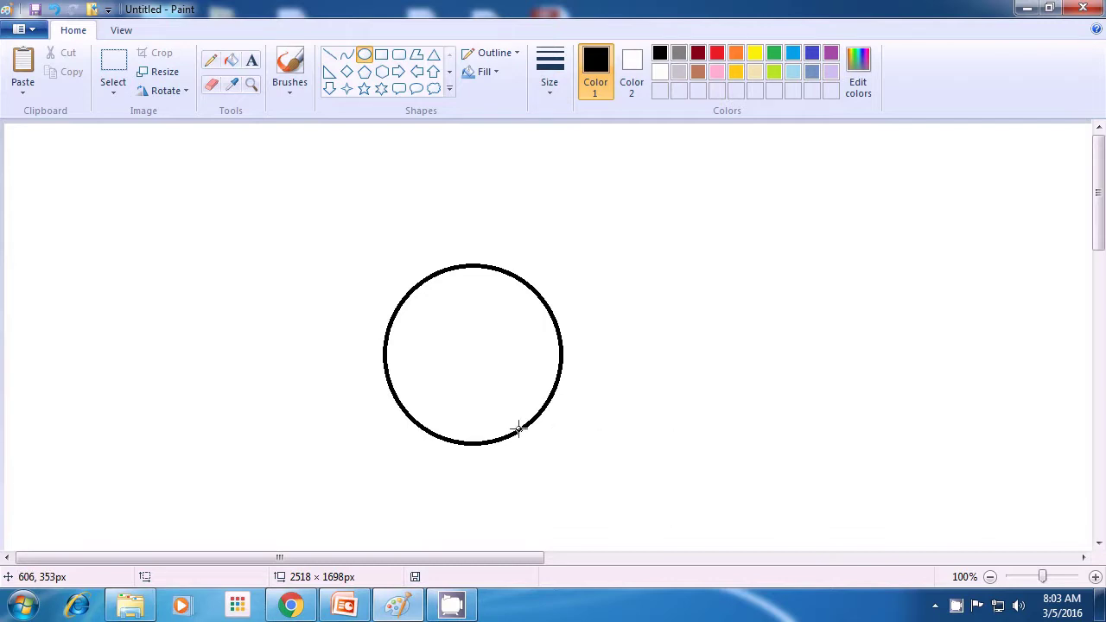
# - Cut the circle's lower half with a rectangular selection of about 315 × 140 px and paste it at the upper arc's right end, forming a wave
pyautogui.click(113, 88)
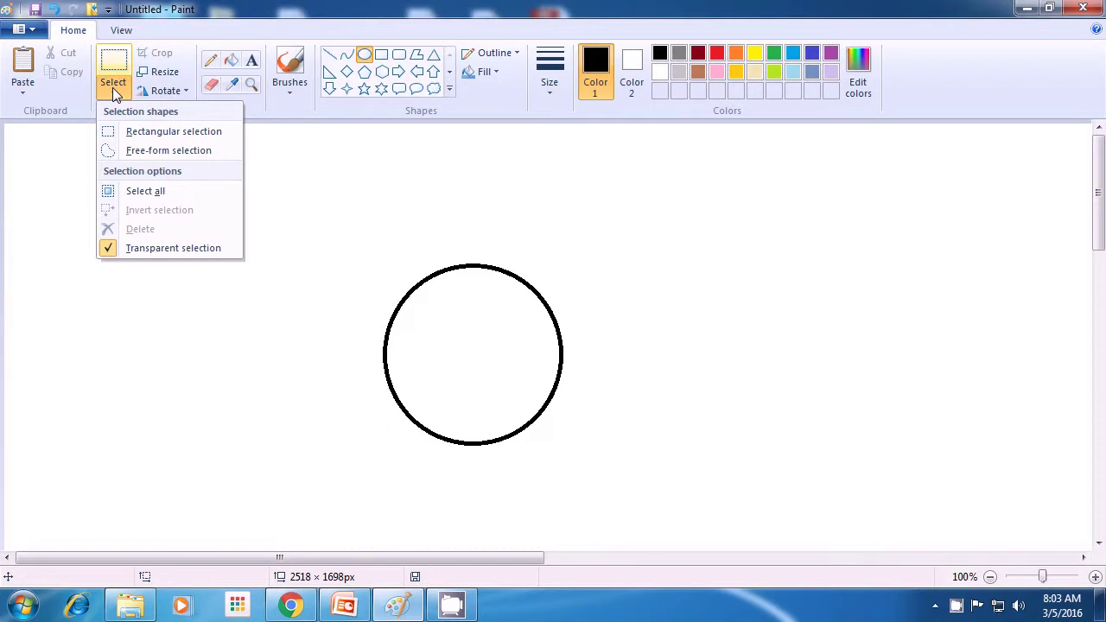
pyautogui.click(118, 134)
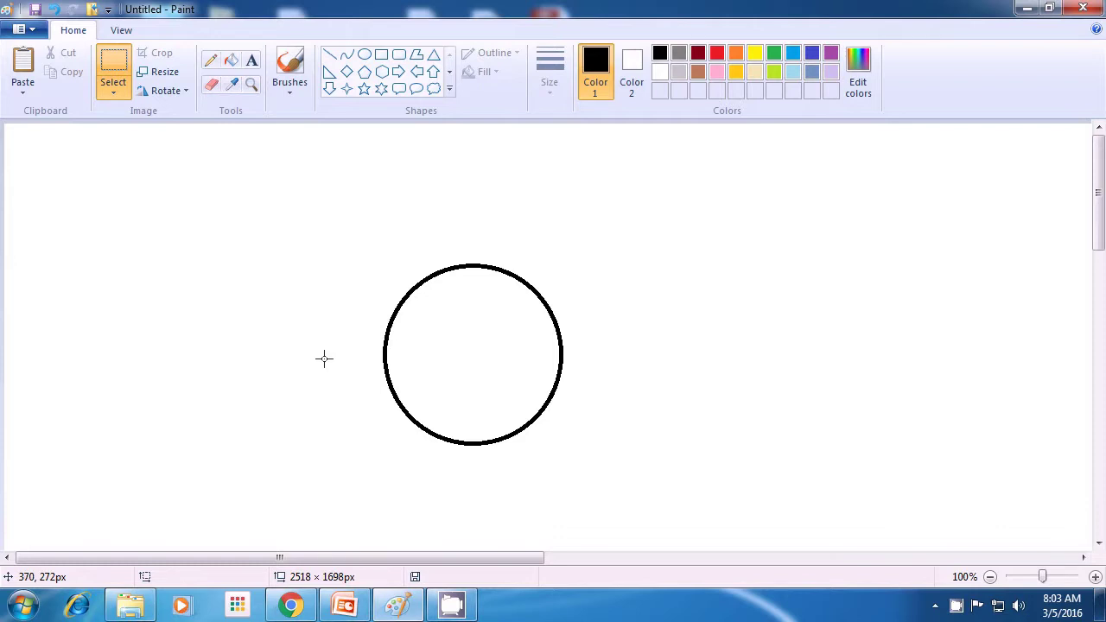
pyautogui.moveTo(325, 359); pyautogui.dragTo(596, 479)
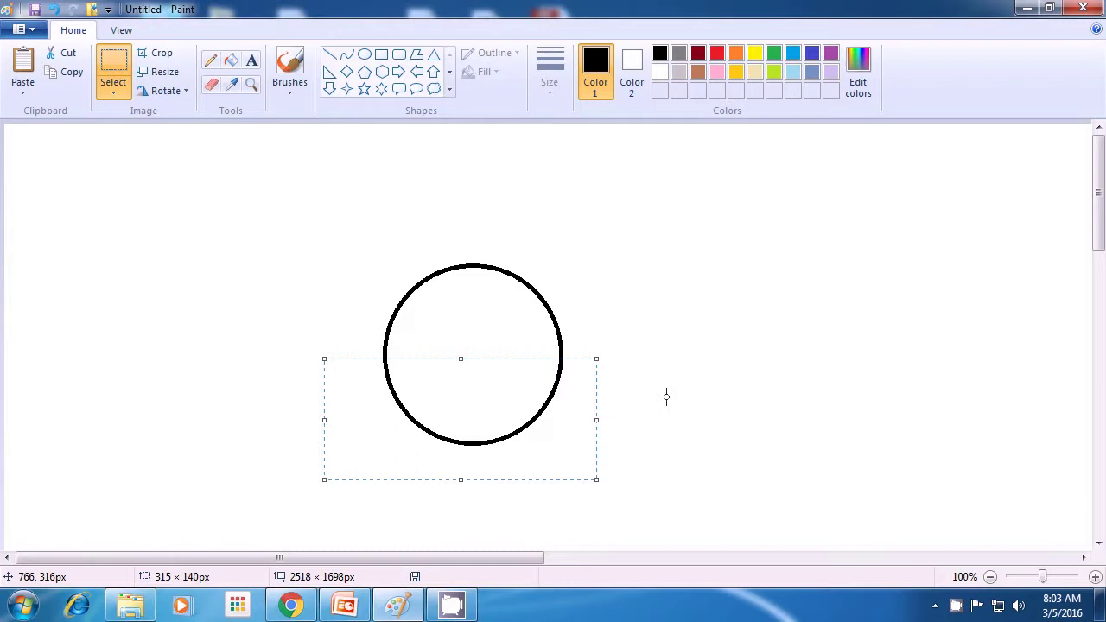
pyautogui.press('Delete')
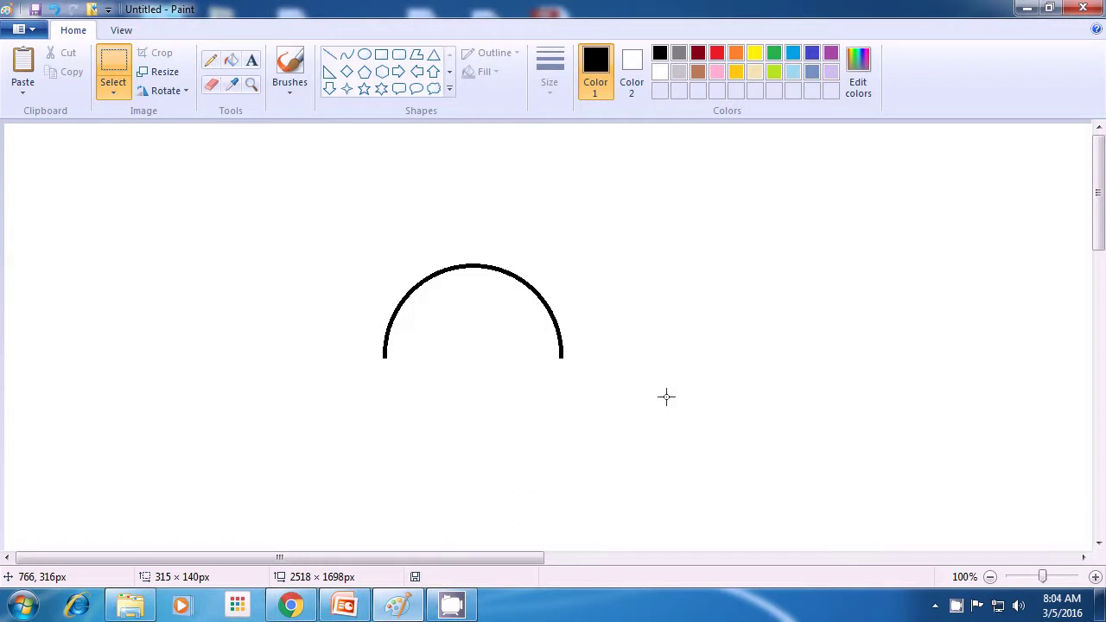
pyautogui.hotkey('ctrl', 'v')
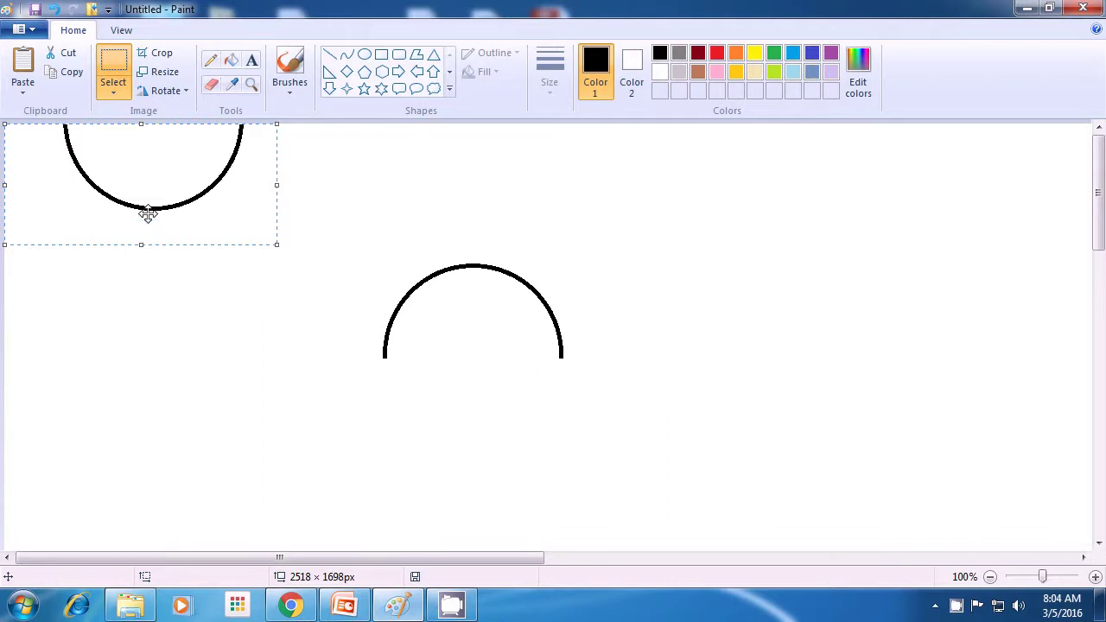
pyautogui.moveTo(148, 215); pyautogui.dragTo(643, 447)
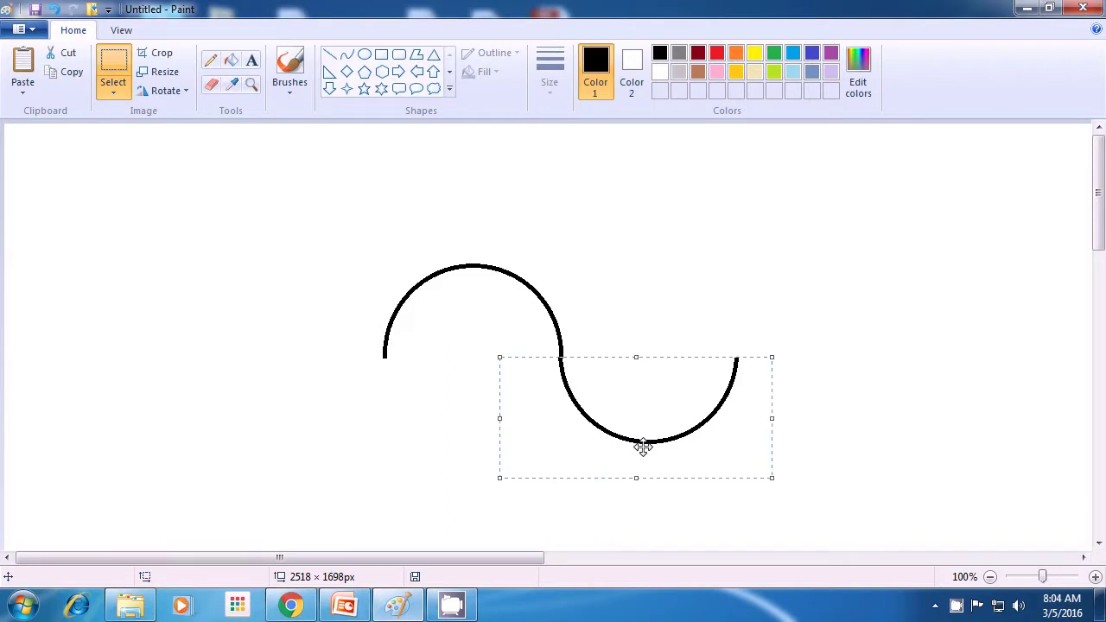
# - Move the lower arc back to close the circle, and shift it up over the upper arc with transparent selection turned off
pyautogui.moveTo(643, 447); pyautogui.dragTo(468, 448)
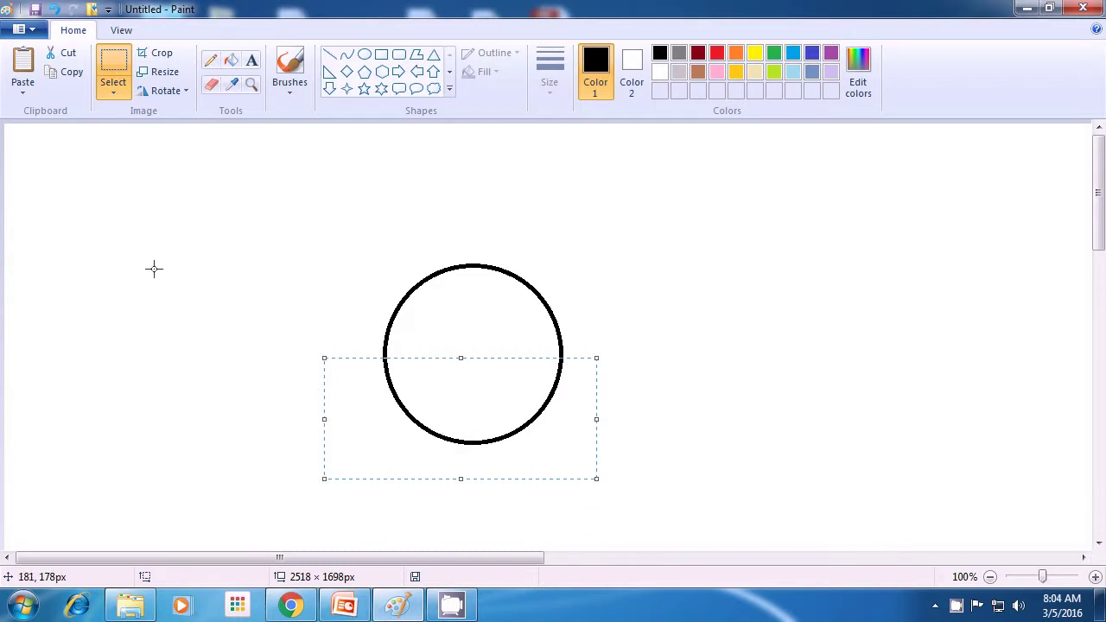
pyautogui.click(109, 97)
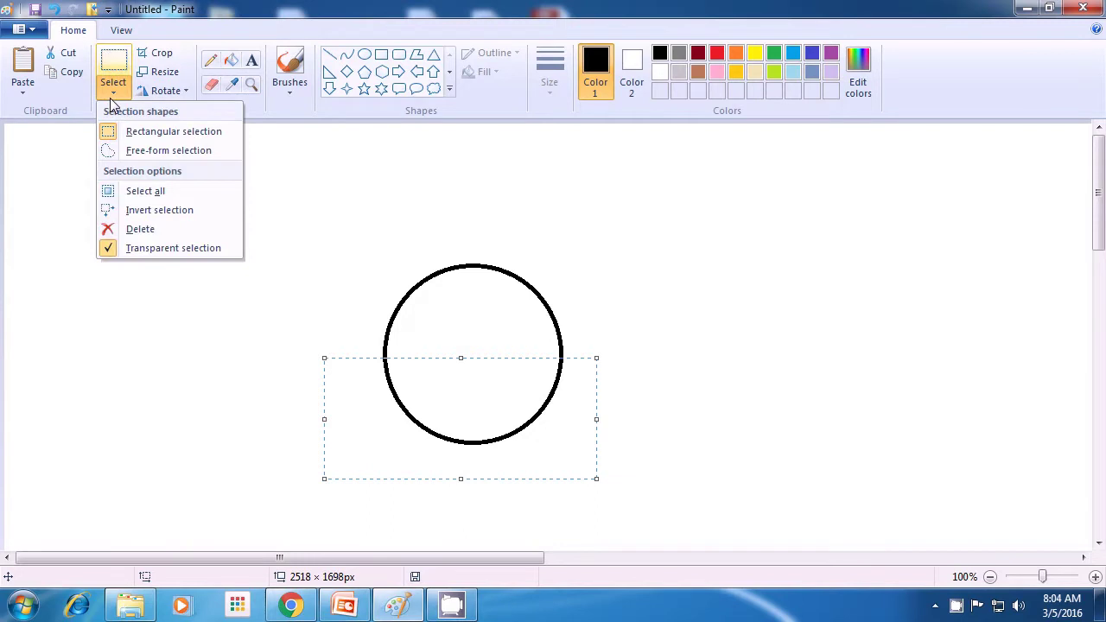
pyautogui.click(148, 249)
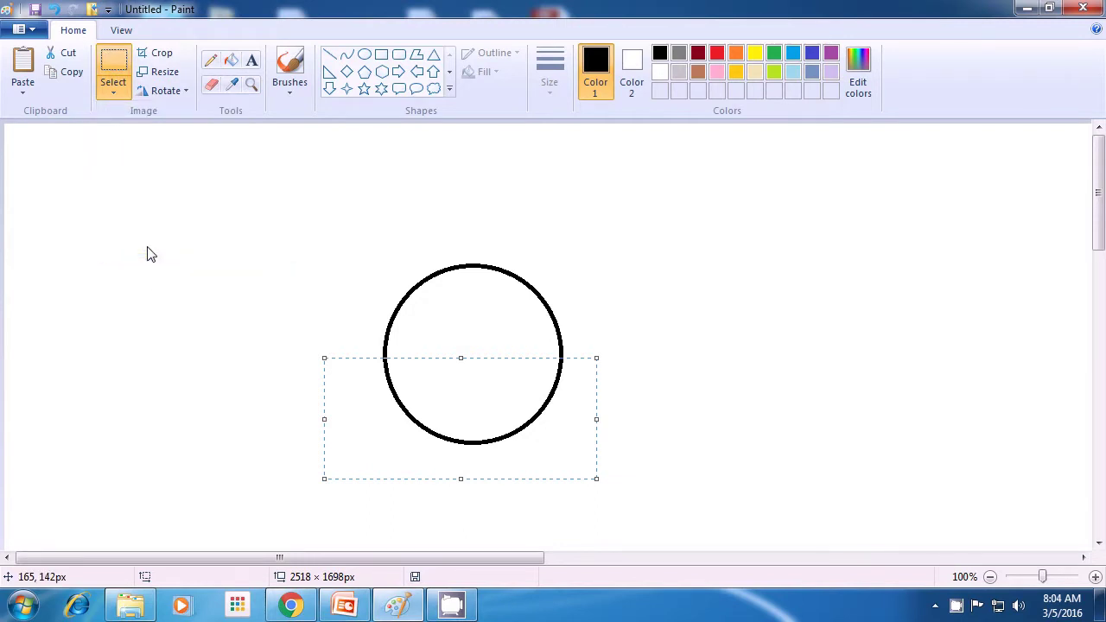
pyautogui.moveTo(465, 401)
pyautogui.mouseDown()
pyautogui.moveTo(553, 438)
pyautogui.moveTo(585, 375)
pyautogui.moveTo(581, 361)
pyautogui.moveTo(467, 383)
pyautogui.moveTo(464, 344)
pyautogui.moveTo(464, 402)
pyautogui.mouseUp()
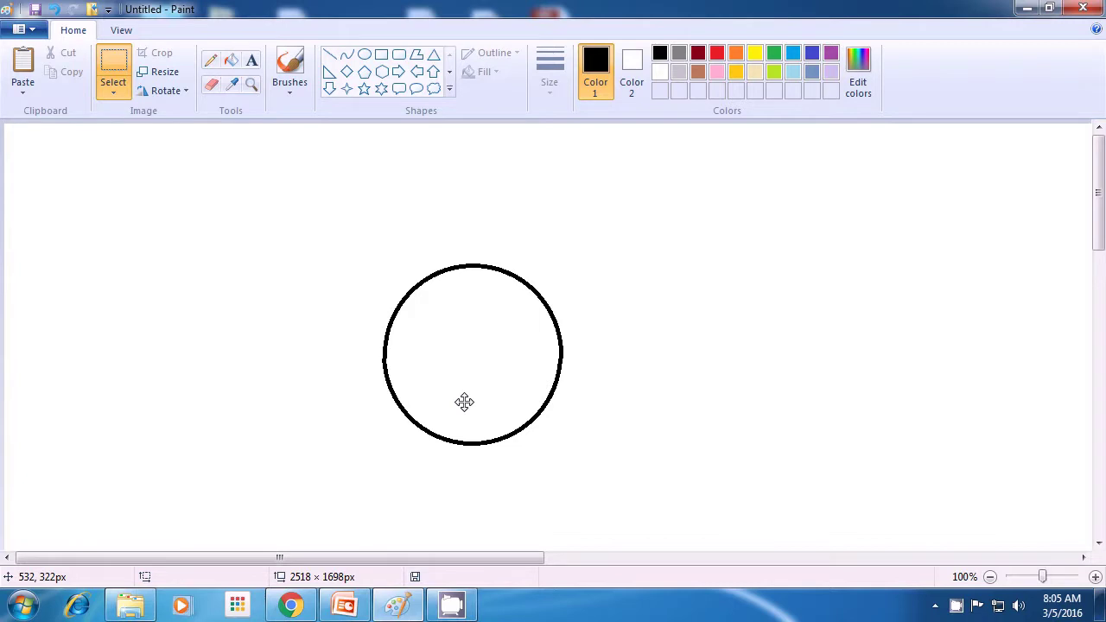
pyautogui.moveTo(464, 402); pyautogui.dragTo(470, 368)
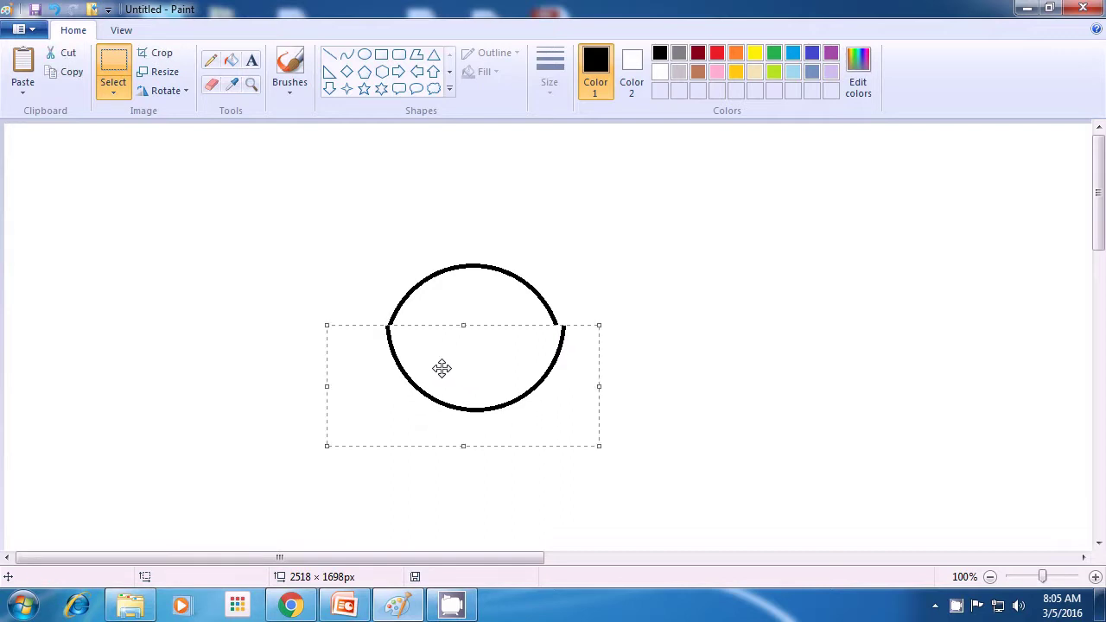
# - Turn on transparent selection, move the lower arc back down to close the circle, and deselect it
pyautogui.click(113, 91)
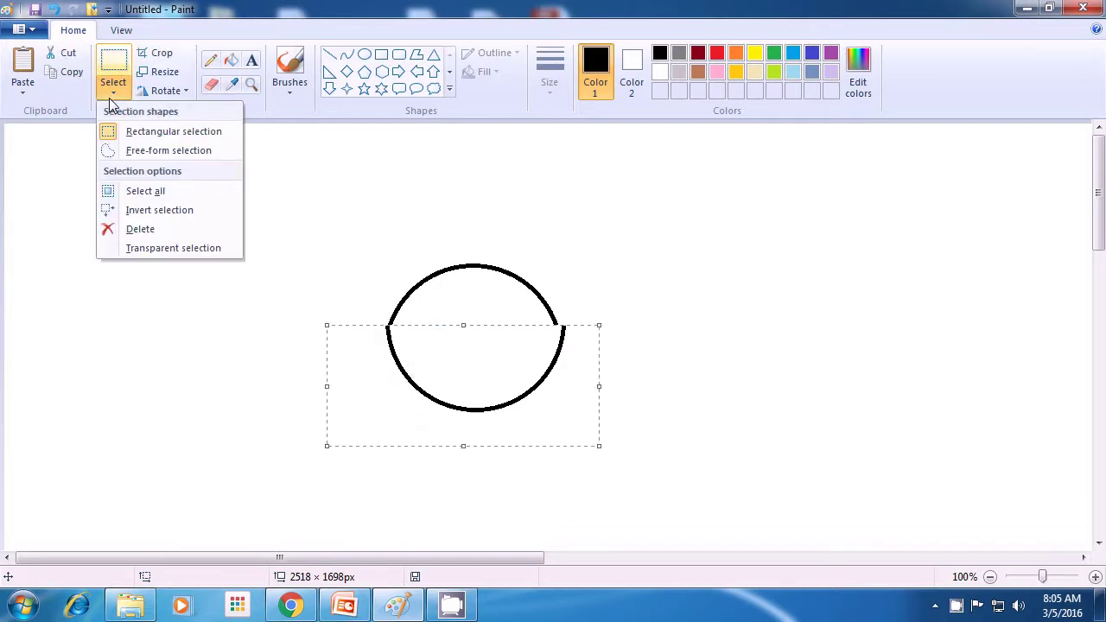
pyautogui.click(148, 248)
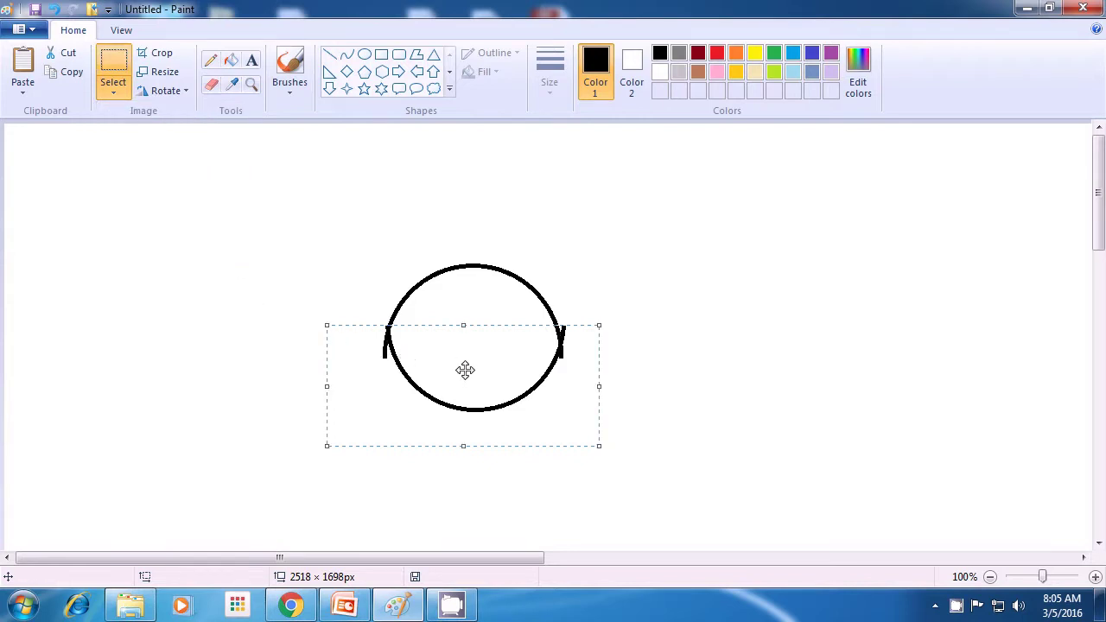
pyautogui.moveTo(464, 389); pyautogui.dragTo(464, 423)
pyautogui.click(665, 410)
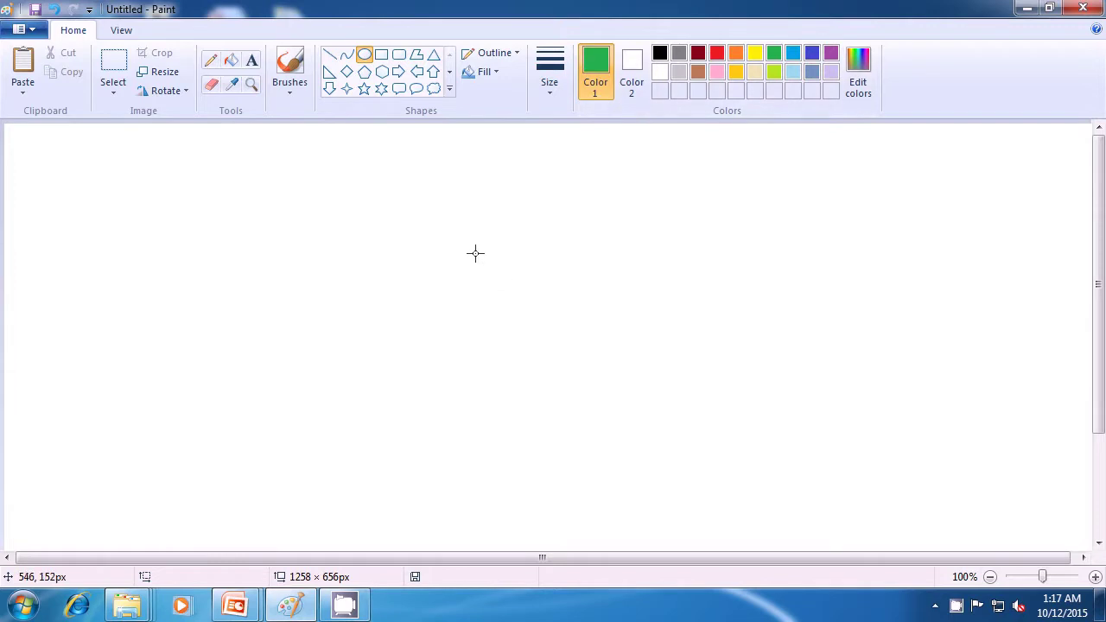
# - Draw a large green circle in the middle of the empty canvas and a flat dark red ellipse inside its lower half as a mouth
pyautogui.moveTo(441, 232); pyautogui.dragTo(637, 442)
pyautogui.click(739, 423)
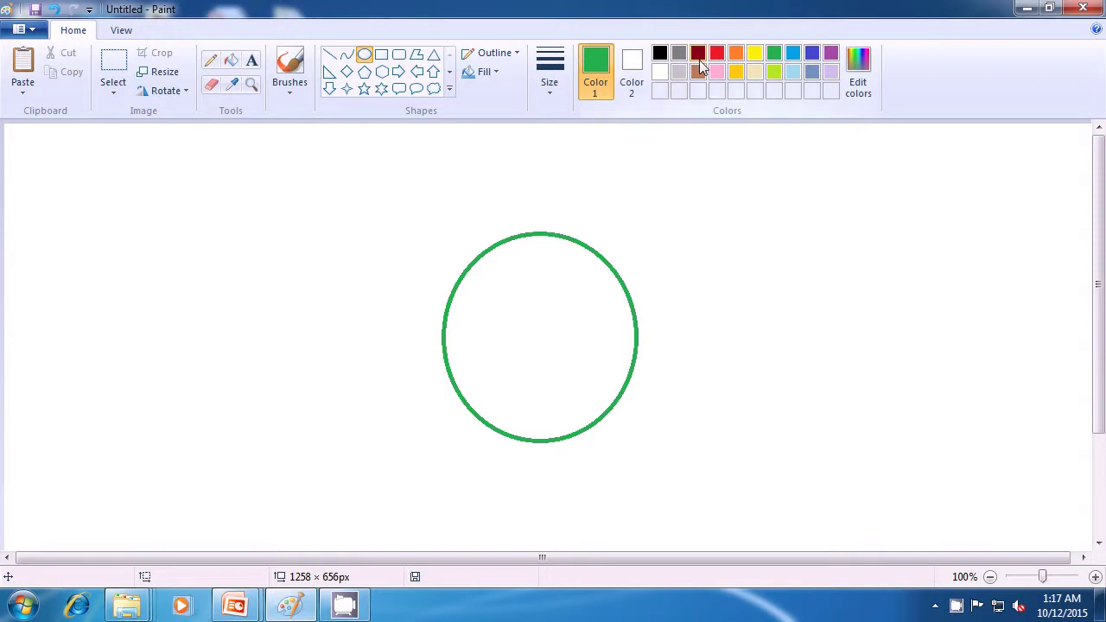
pyautogui.click(699, 55)
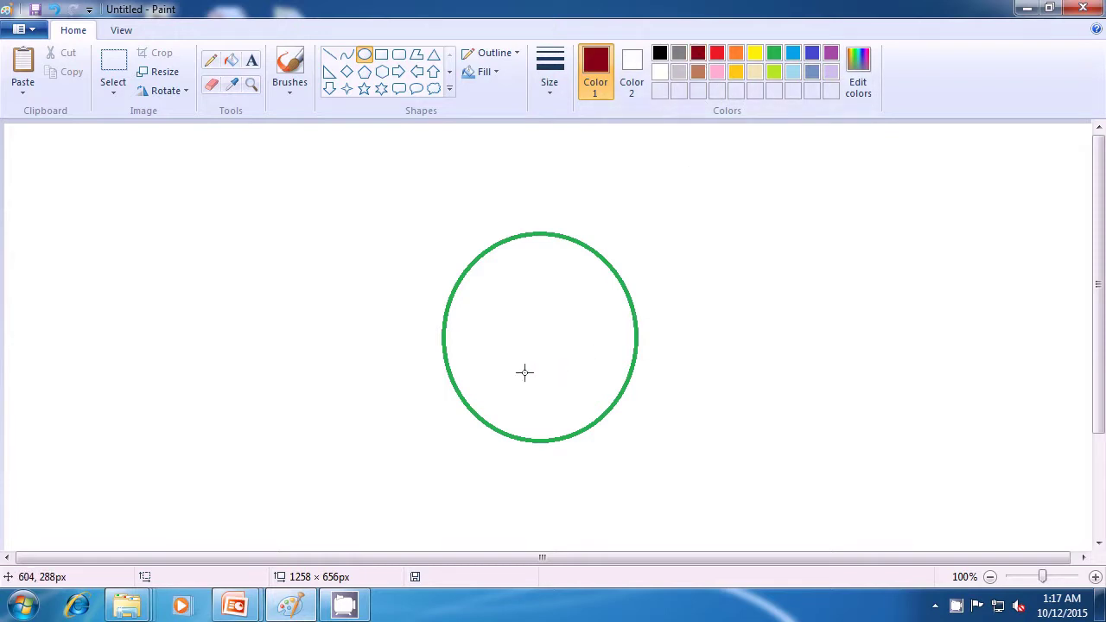
pyautogui.moveTo(503, 362); pyautogui.dragTo(592, 382)
pyautogui.click(689, 371)
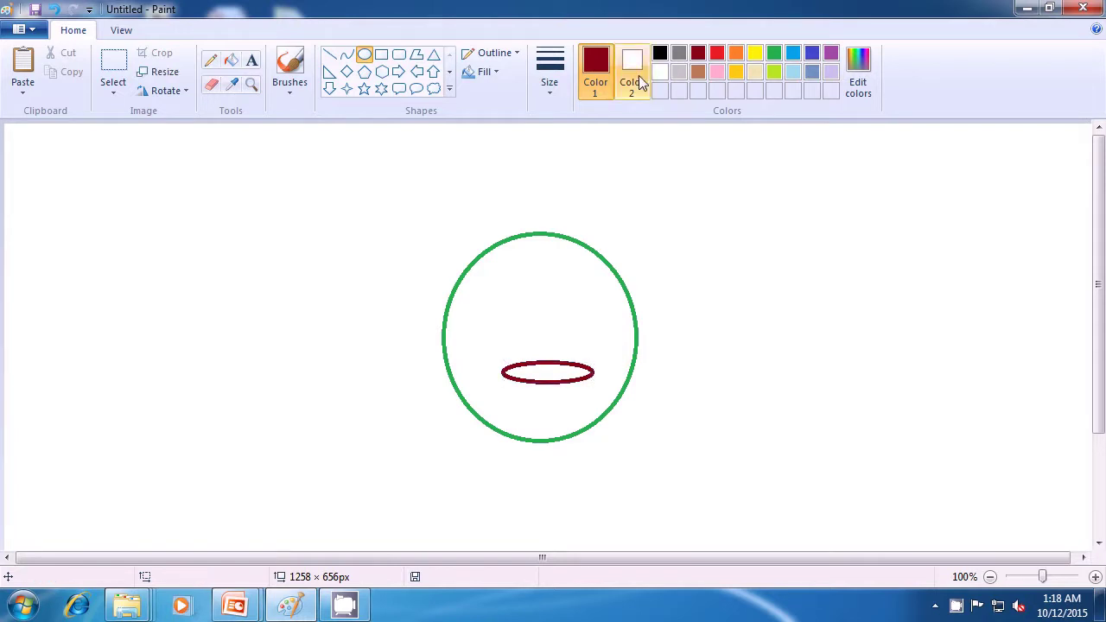
# - Draw a small black circle on the empty canvas above and to the right of the green face, and deselect it
pyautogui.click(660, 54)
pyautogui.moveTo(712, 194); pyautogui.dragTo(734, 216)
pyautogui.click(779, 220)
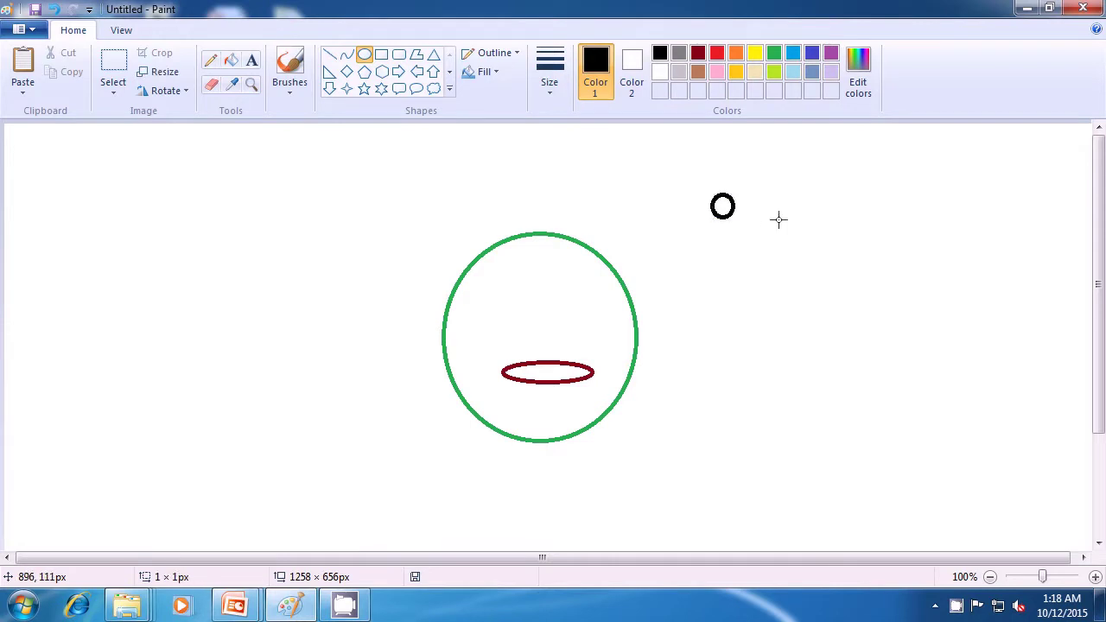
# - Copy the small black circle with a selection of about 45 × 54 px and place copies as both eyes, using transparent selection
pyautogui.click(113, 69)
pyautogui.moveTo(700, 182); pyautogui.dragTo(740, 228)
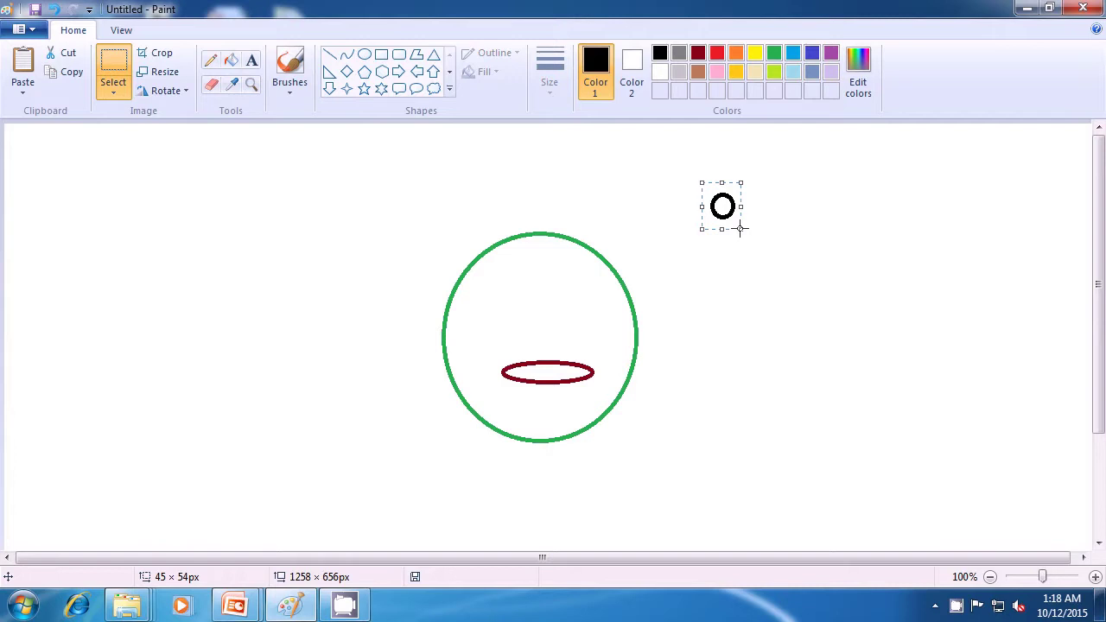
pyautogui.hotkey('ctrl', 'v')
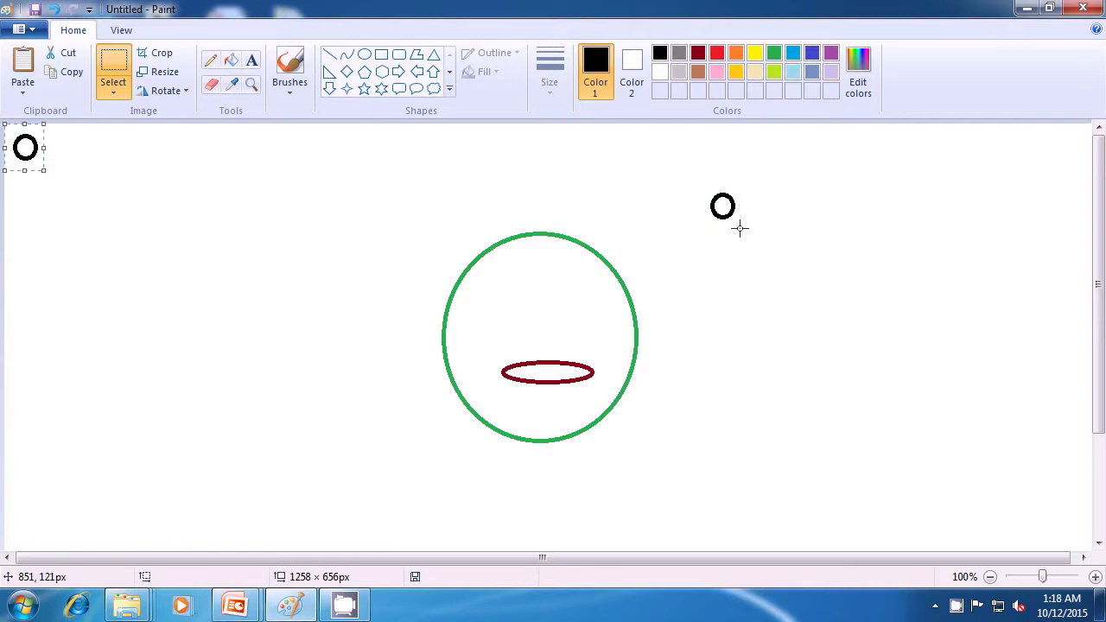
pyautogui.moveTo(25, 148); pyautogui.dragTo(468, 309)
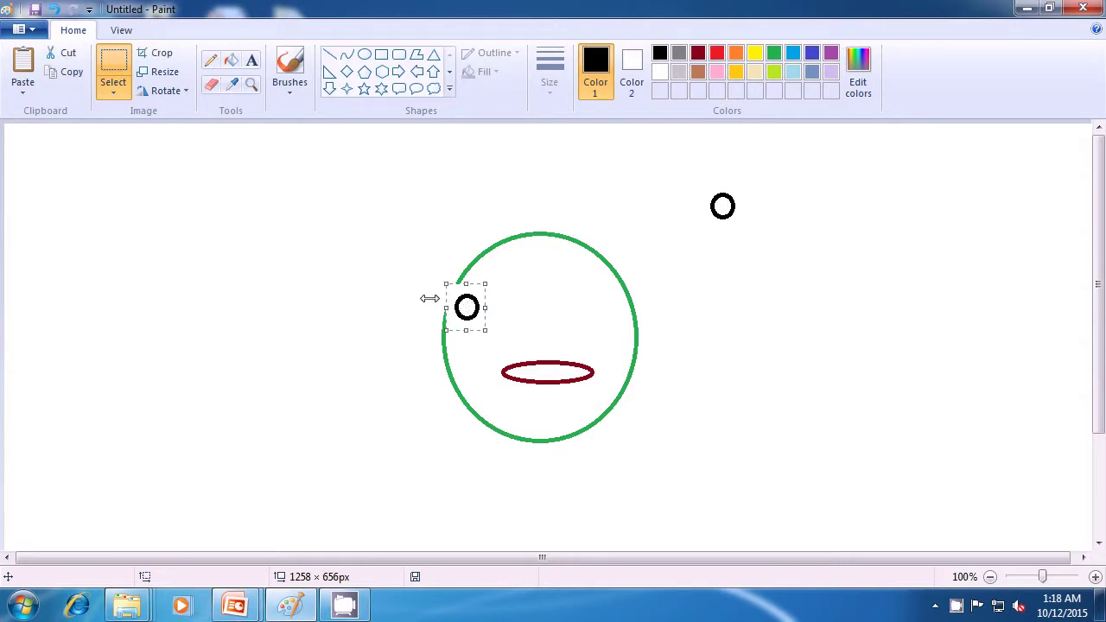
pyautogui.click(115, 90)
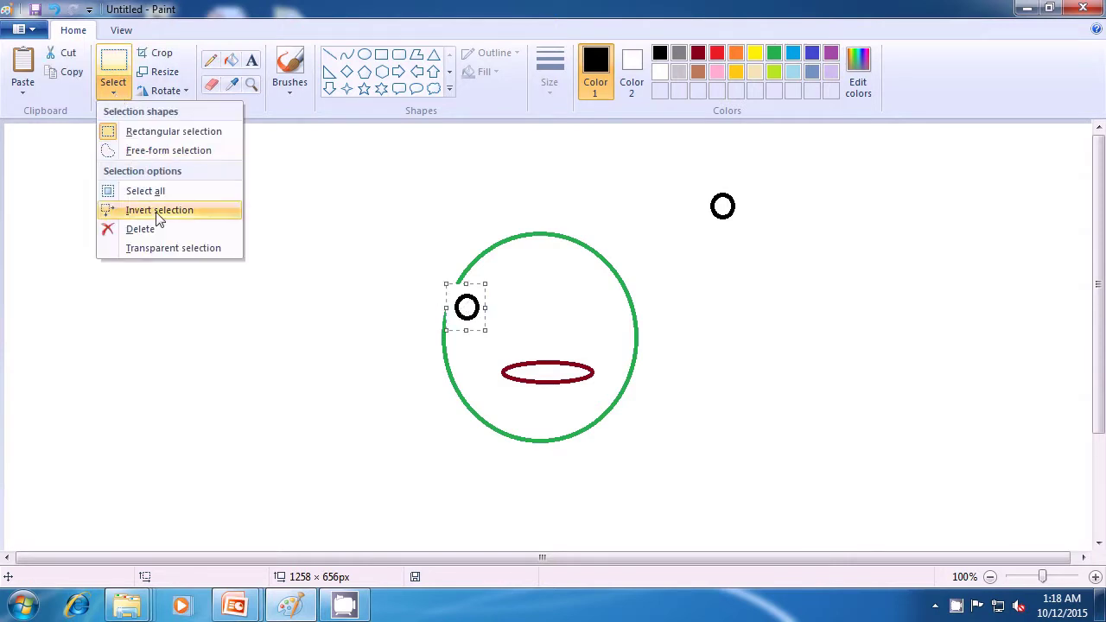
pyautogui.click(160, 249)
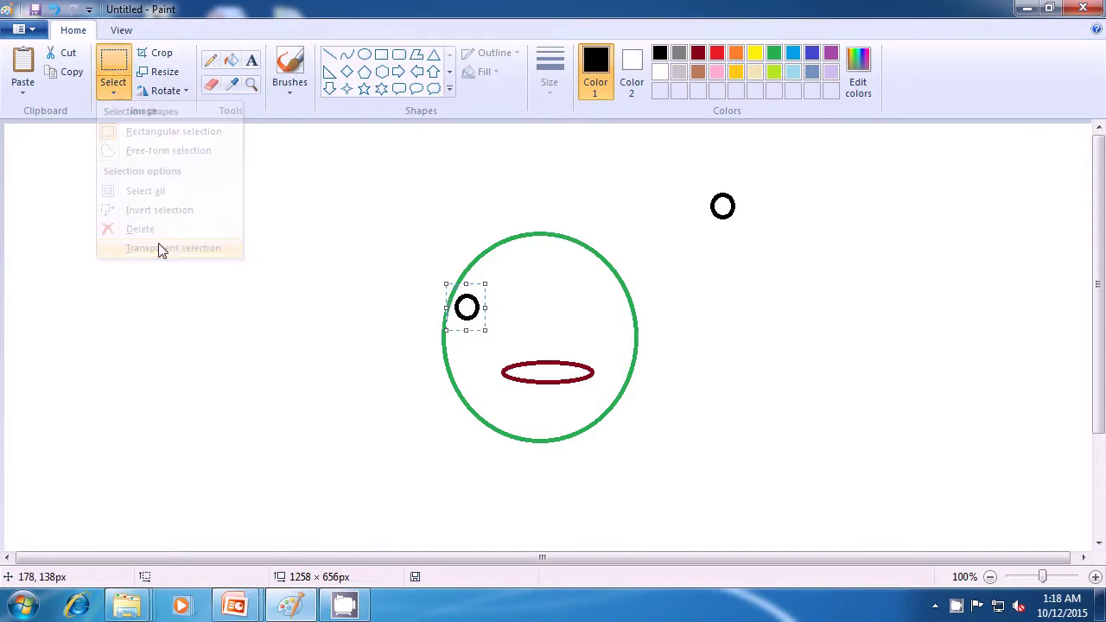
pyautogui.moveTo(455, 309)
pyautogui.mouseDown()
pyautogui.moveTo(477, 322)
pyautogui.moveTo(470, 318)
pyautogui.mouseUp()
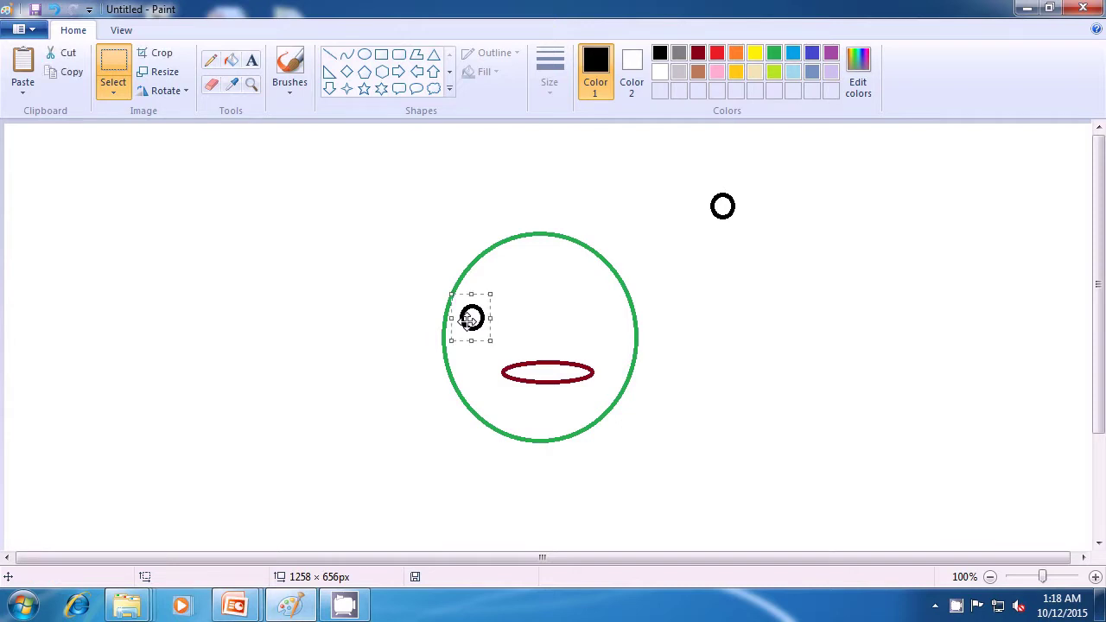
pyautogui.hotkey('ctrl', 'v')
pyautogui.moveTo(40, 153); pyautogui.dragTo(587, 313)
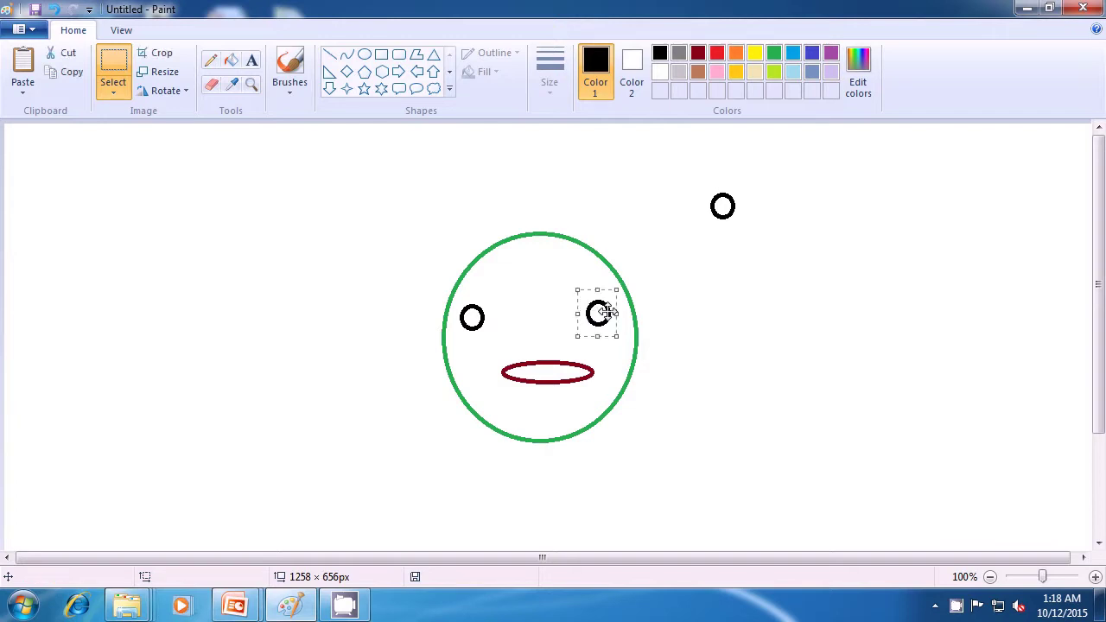
# - Paste five overlapping copies of the small black circle as hair, climbing the face's upper-left outline from eye level
pyautogui.hotkey('ctrl', 'v')
pyautogui.moveTo(26, 137); pyautogui.dragTo(440, 310)
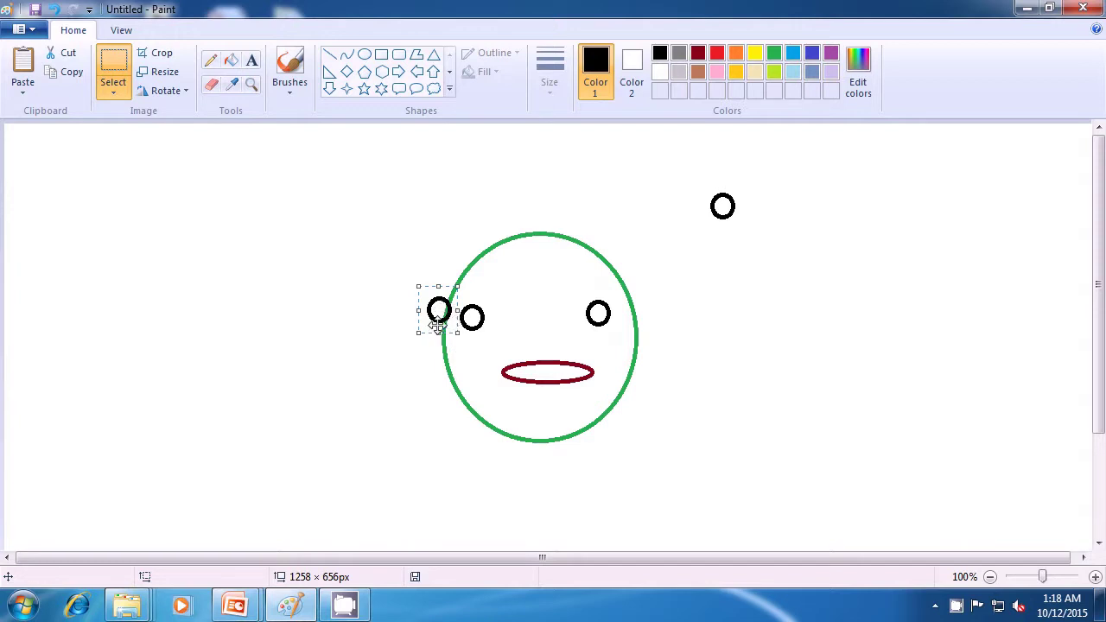
pyautogui.hotkey('ctrl', 'v')
pyautogui.moveTo(25, 151); pyautogui.dragTo(450, 307)
pyautogui.hotkey('ctrl', 'v')
pyautogui.moveTo(21, 148); pyautogui.dragTo(448, 285)
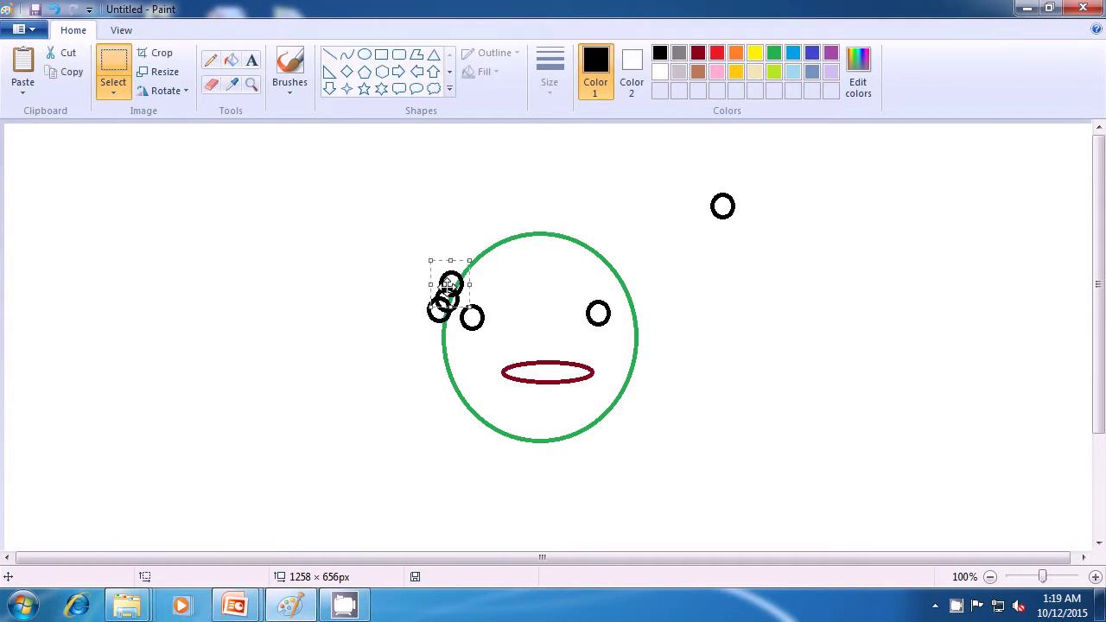
pyautogui.hotkey('ctrl', 'v')
pyautogui.moveTo(26, 148); pyautogui.dragTo(462, 282)
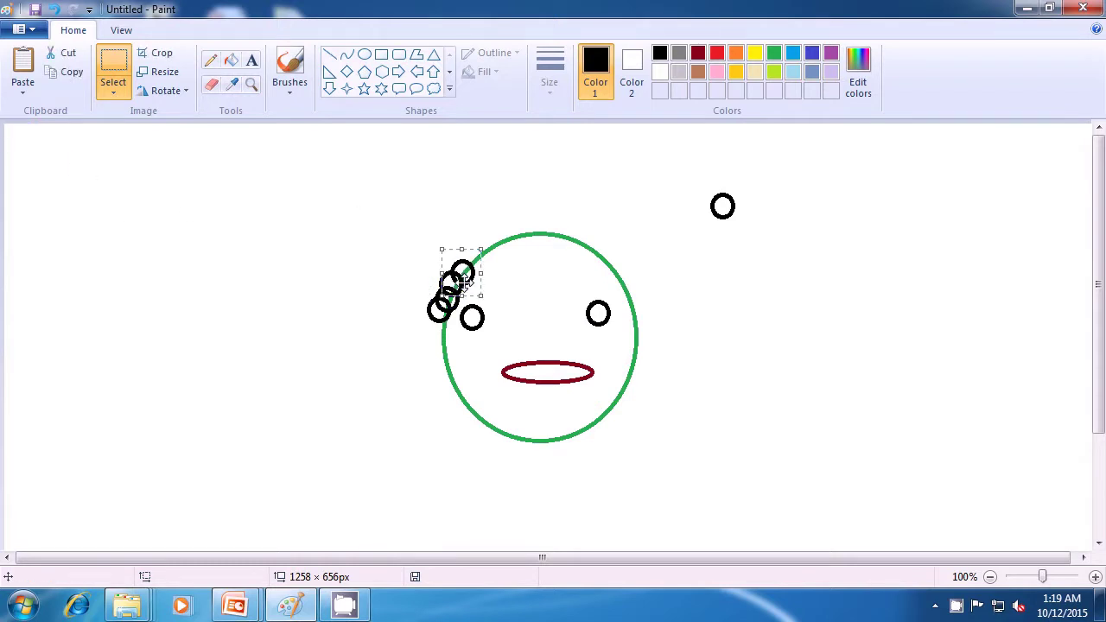
pyautogui.hotkey('ctrl', 'v')
pyautogui.moveTo(26, 151); pyautogui.dragTo(467, 266)
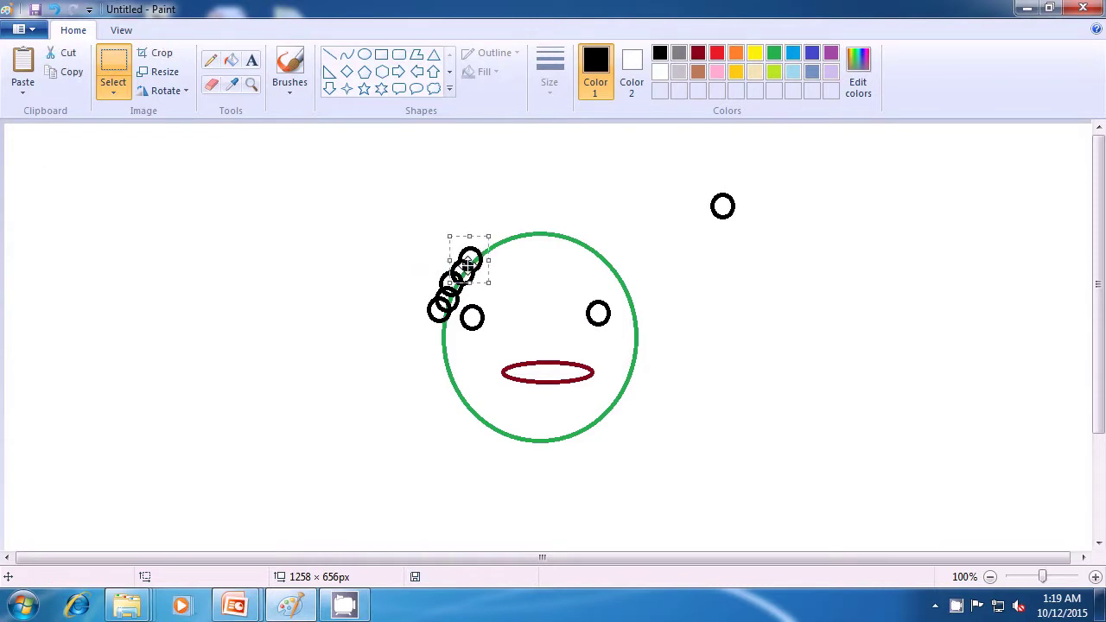
# - Continue the curly hair with six more overlapping circle copies along the outline up to the top of the head
pyautogui.hotkey('ctrl', 'v')
pyautogui.moveTo(25, 148); pyautogui.dragTo(483, 250)
pyautogui.hotkey('ctrl', 'v')
pyautogui.moveTo(25, 148); pyautogui.dragTo(488, 247)
pyautogui.hotkey('ctrl', 'v')
pyautogui.moveTo(26, 147); pyautogui.dragTo(509, 233)
pyautogui.hotkey('ctrl', 'v')
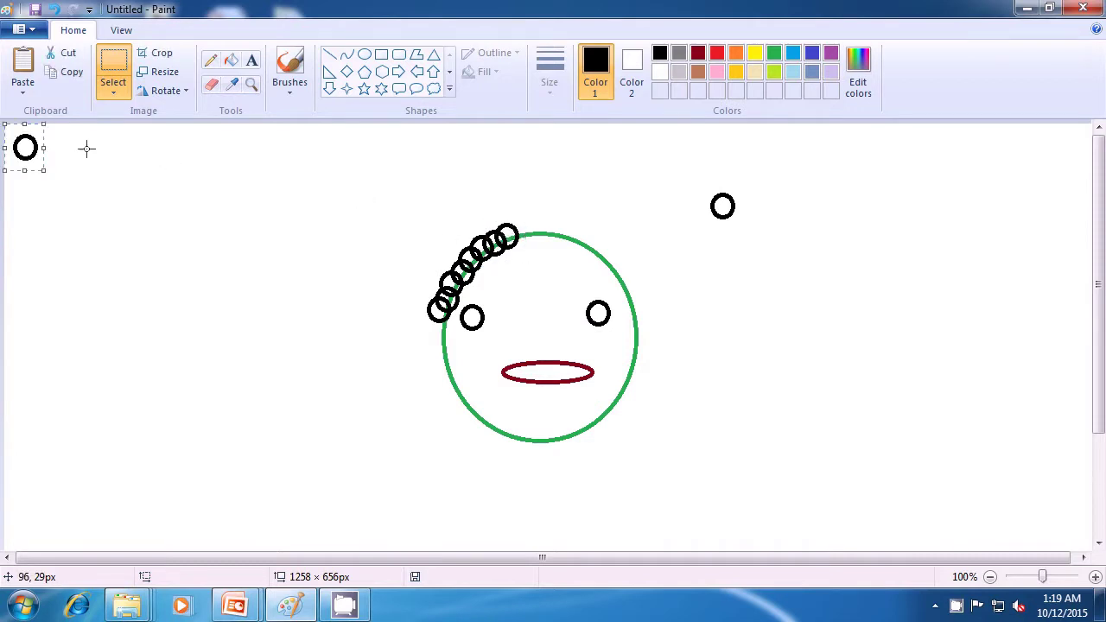
pyautogui.moveTo(25, 147); pyautogui.dragTo(527, 231)
pyautogui.hotkey('ctrl', 'v')
pyautogui.moveTo(25, 146); pyautogui.dragTo(531, 231)
pyautogui.hotkey('ctrl', 'v')
pyautogui.moveTo(25, 148); pyautogui.dragTo(548, 230)
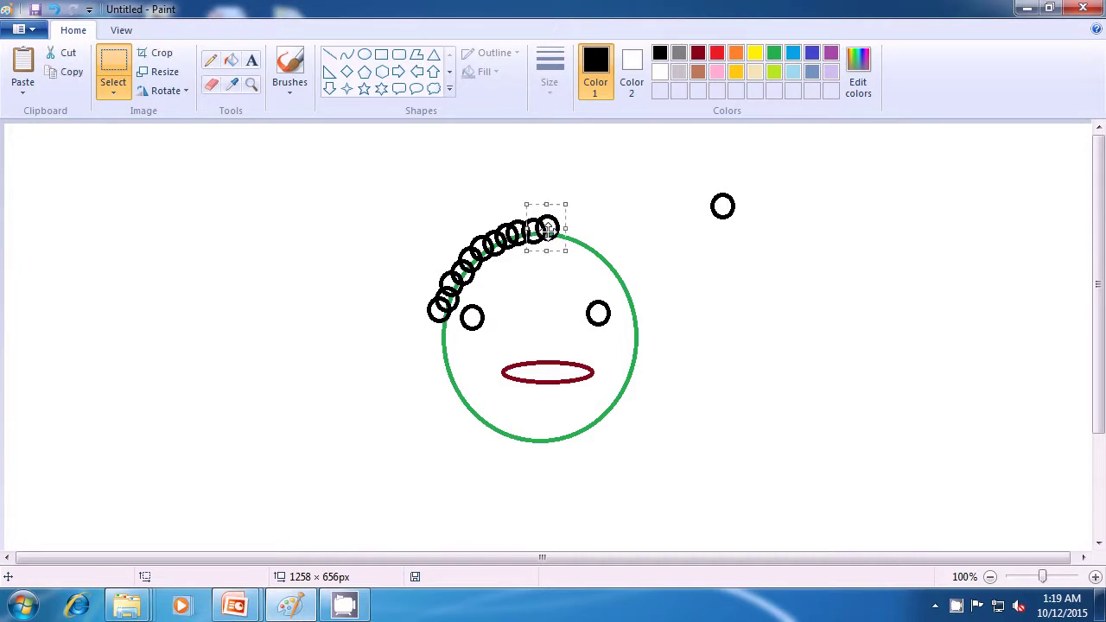
# - Extend the hair past the top of the head with four more overlapping circle copies along the upper-right outline
pyautogui.hotkey('ctrl', 'v')
pyautogui.moveTo(43, 157); pyautogui.dragTo(565, 235)
pyautogui.hotkey('ctrl', 'v')
pyautogui.moveTo(29, 155); pyautogui.dragTo(578, 241)
pyautogui.hotkey('ctrl', 'v')
pyautogui.click(118, 184)
pyautogui.moveTo(28, 156); pyautogui.dragTo(589, 245)
pyautogui.hotkey('ctrl', 'v')
pyautogui.moveTo(25, 155); pyautogui.dragTo(599, 250)
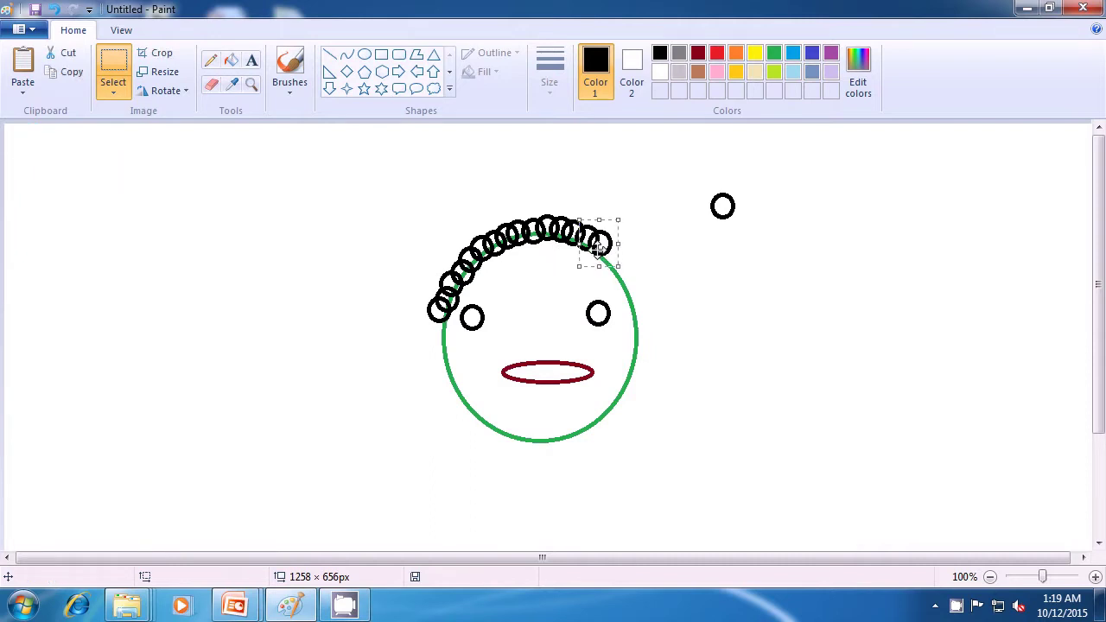
# - Finish the first hair row with five overlapping circle copies running down the face's right outline to eye level
pyautogui.hotkey('ctrl', 'v')
pyautogui.moveTo(24, 147); pyautogui.dragTo(602, 263)
pyautogui.hotkey('ctrl', 'v')
pyautogui.moveTo(25, 148); pyautogui.dragTo(621, 279)
pyautogui.hotkey('ctrl', 'v')
pyautogui.moveTo(23, 166); pyautogui.dragTo(617, 294)
pyautogui.hotkey('ctrl', 'v')
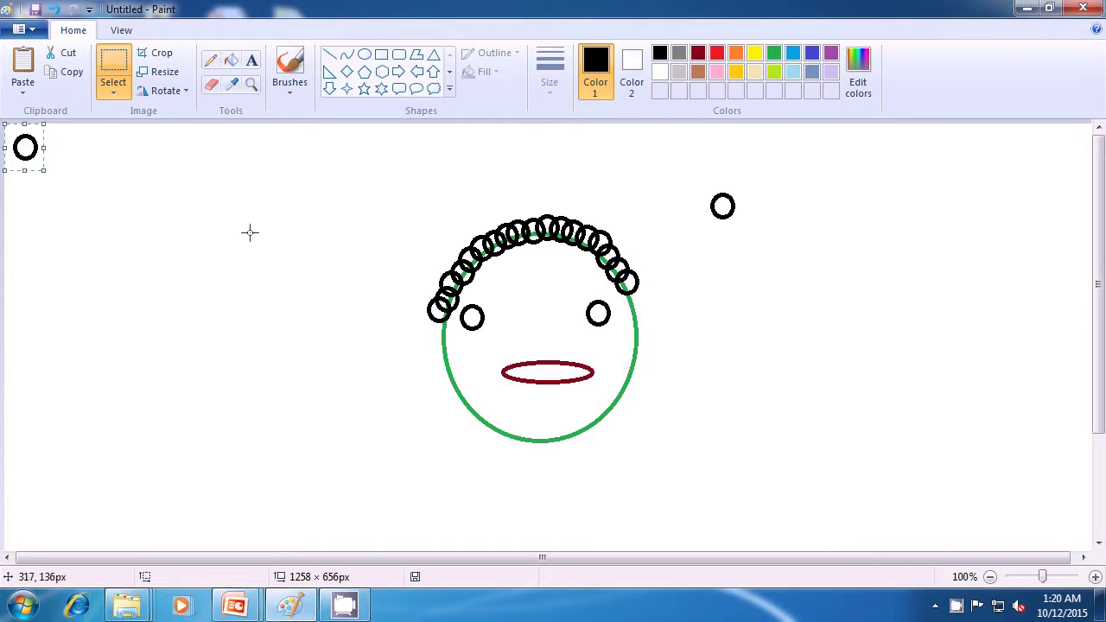
pyautogui.moveTo(41, 153); pyautogui.dragTo(637, 296)
pyautogui.hotkey('ctrl', 'v')
pyautogui.moveTo(10, 153); pyautogui.dragTo(622, 315)
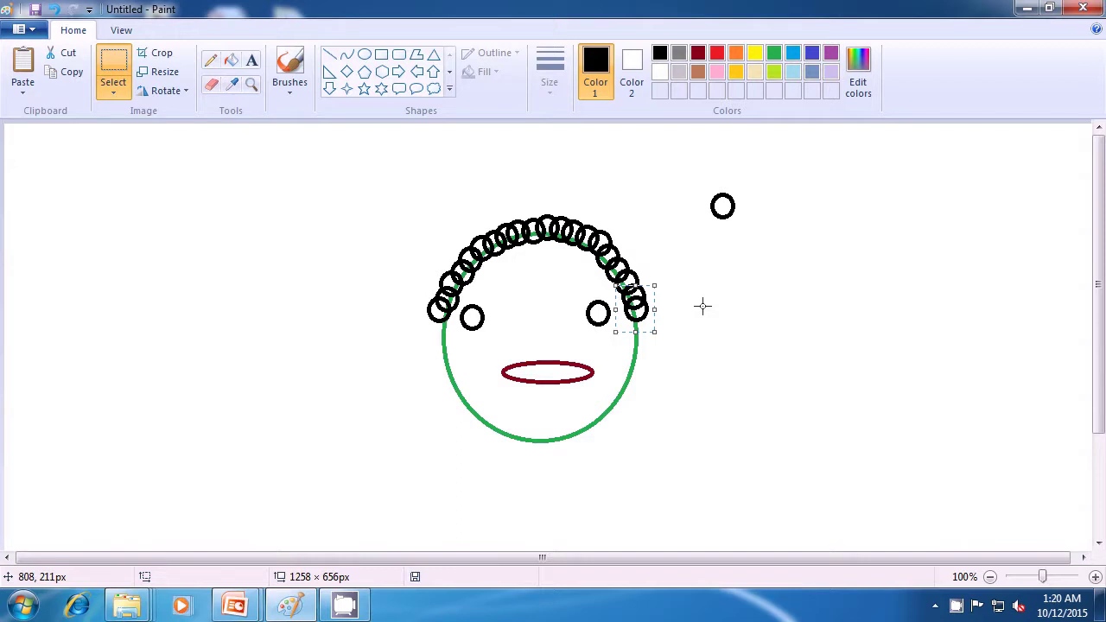
# - Start a second, outer hair row with four circle copies along the outside of the first row's left part
pyautogui.hotkey('ctrl', 'v')
pyautogui.moveTo(27, 146); pyautogui.dragTo(440, 291)
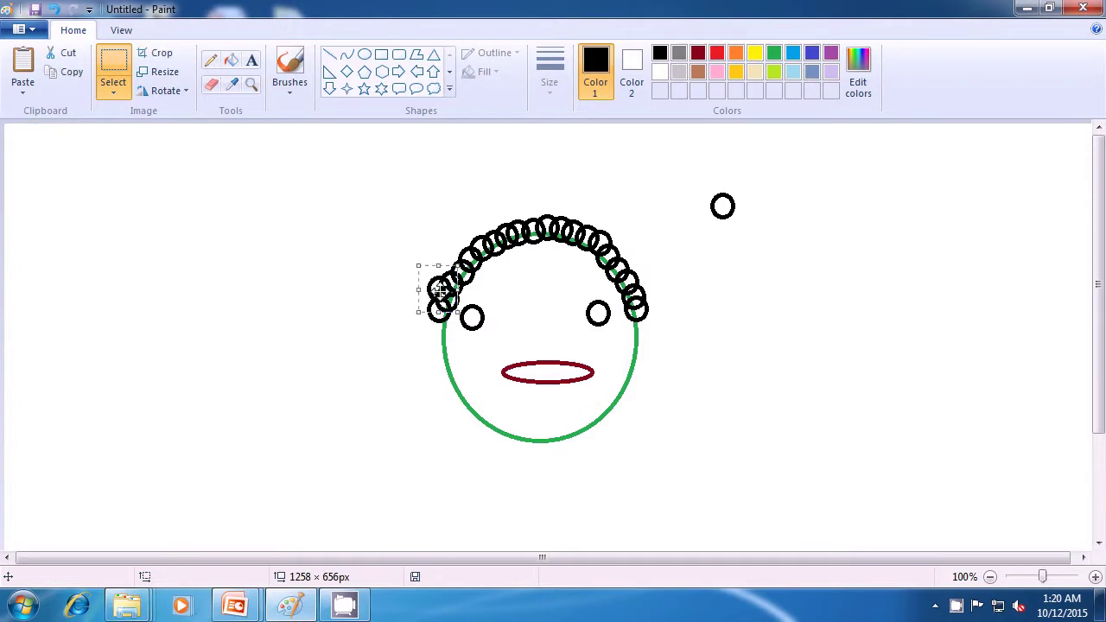
pyautogui.hotkey('ctrl', 'v')
pyautogui.moveTo(14, 147); pyautogui.dragTo(431, 271)
pyautogui.hotkey('ctrl', 'v')
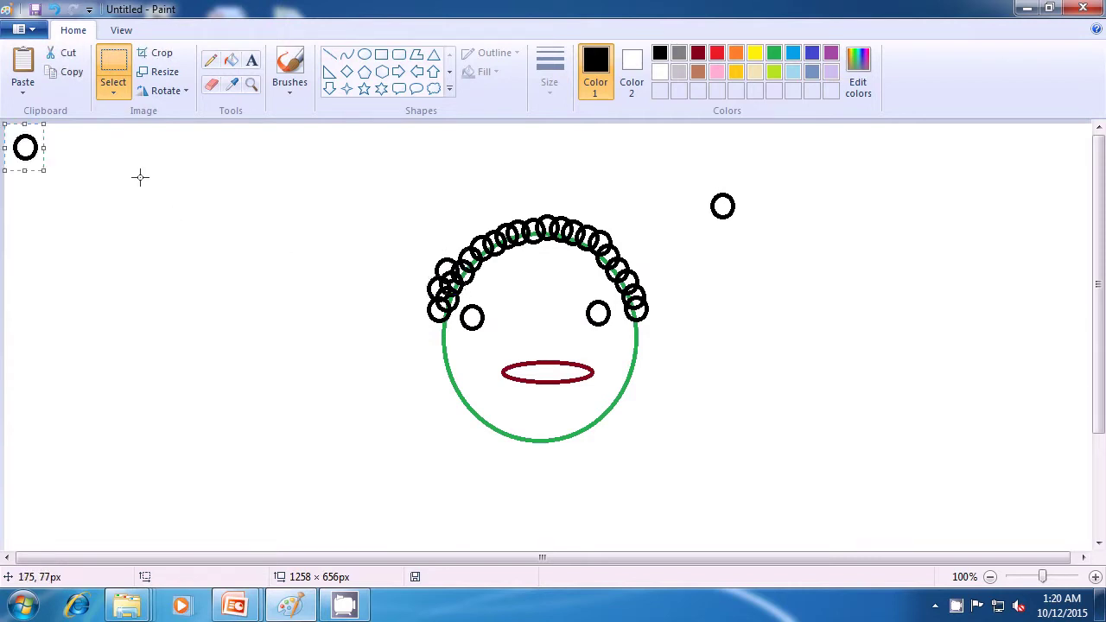
pyautogui.moveTo(14, 149); pyautogui.dragTo(447, 251)
pyautogui.hotkey('ctrl', 'v')
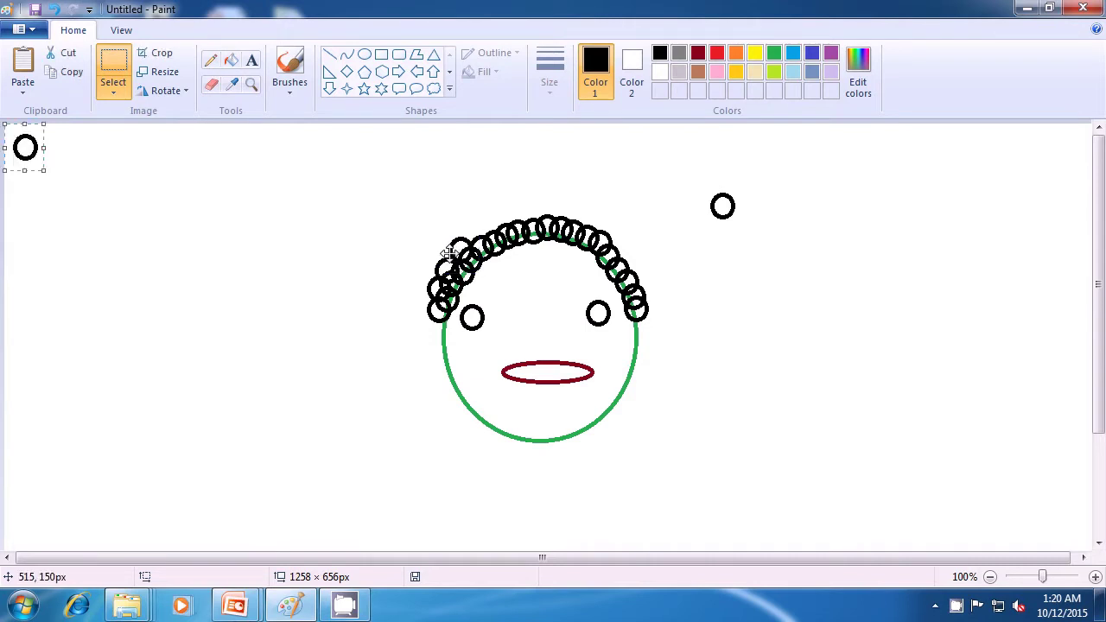
pyautogui.moveTo(26, 147); pyautogui.dragTo(478, 235)
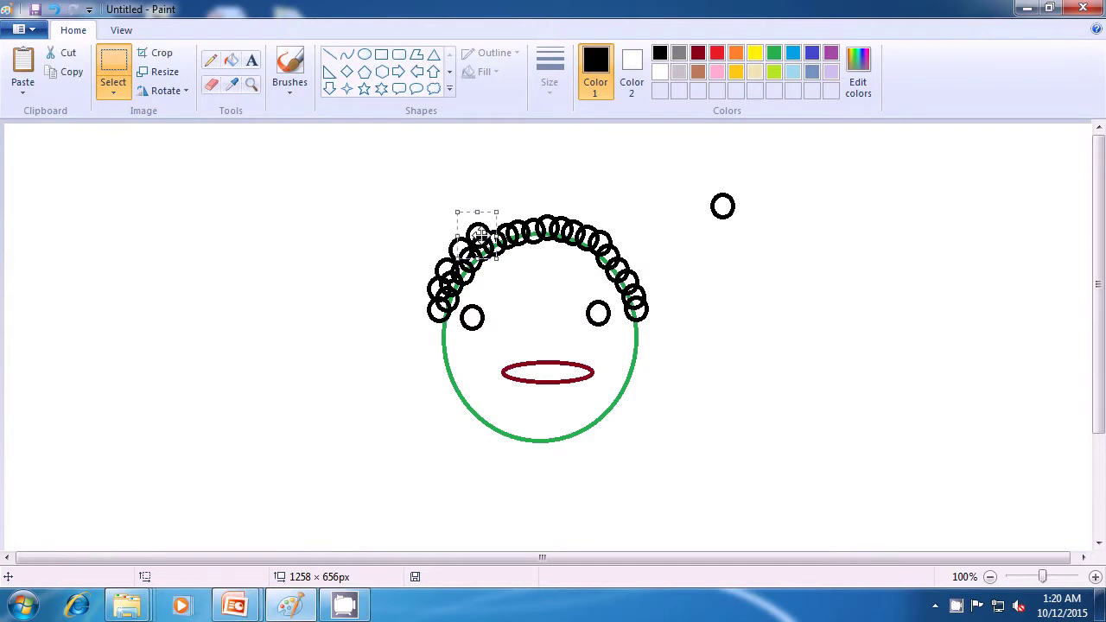
# - Continue the outer hair row with five more circle copies across the top to just right of the head's centre
pyautogui.hotkey('ctrl', 'v')
pyautogui.moveTo(64, 156); pyautogui.dragTo(494, 223)
pyautogui.hotkey('ctrl', 'v')
pyautogui.moveTo(25, 149); pyautogui.dragTo(504, 224)
pyautogui.hotkey('ctrl', 'v')
pyautogui.moveTo(17, 152); pyautogui.dragTo(523, 219)
pyautogui.hotkey('ctrl', 'v')
pyautogui.moveTo(22, 150); pyautogui.dragTo(550, 219)
pyautogui.hotkey('ctrl', 'v')
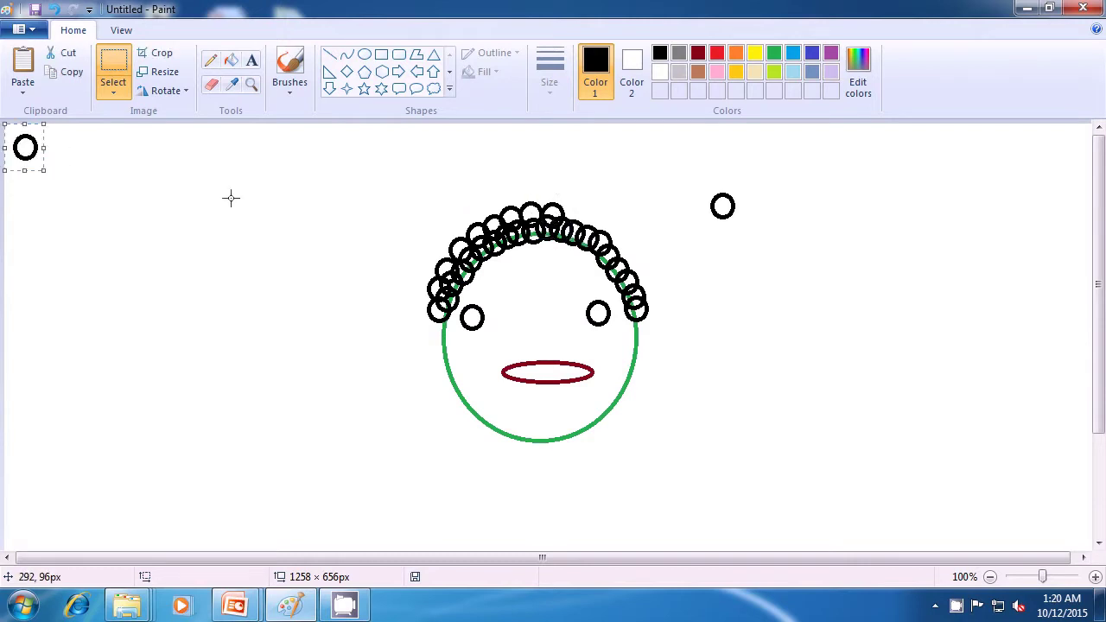
pyautogui.moveTo(25, 146); pyautogui.dragTo(574, 223)
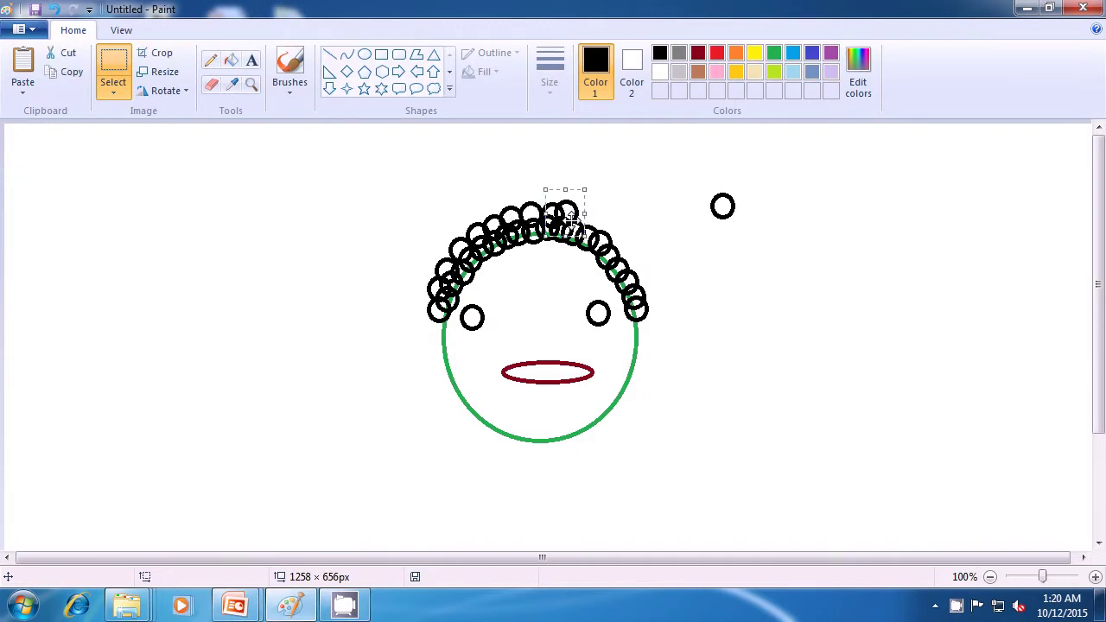
# - Add three more circle copies to the outer hair row, curving down along the upper-right part of the head
pyautogui.hotkey('ctrl', 'v')
pyautogui.moveTo(25, 146); pyautogui.dragTo(578, 220)
pyautogui.hotkey('ctrl', 'v')
pyautogui.moveTo(25, 146); pyautogui.dragTo(591, 223)
pyautogui.hotkey('ctrl', 'v')
pyautogui.moveTo(25, 146); pyautogui.dragTo(605, 231)
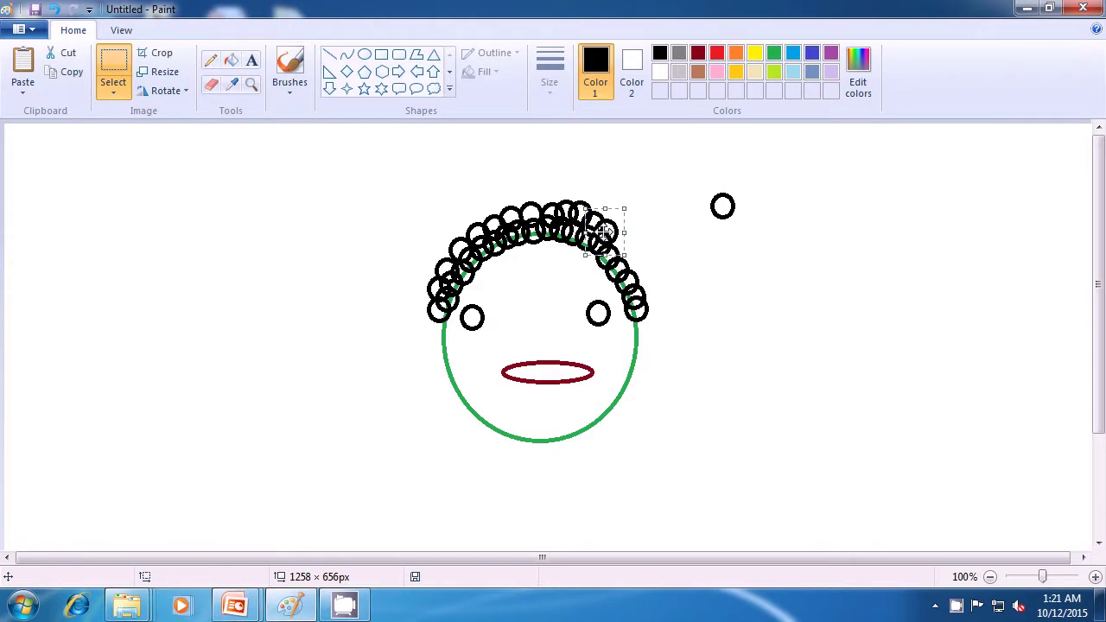
# - Extend the outer hair row with three more circle copies curving down along the upper-right side of the head
pyautogui.hotkey('ctrl', 'v')
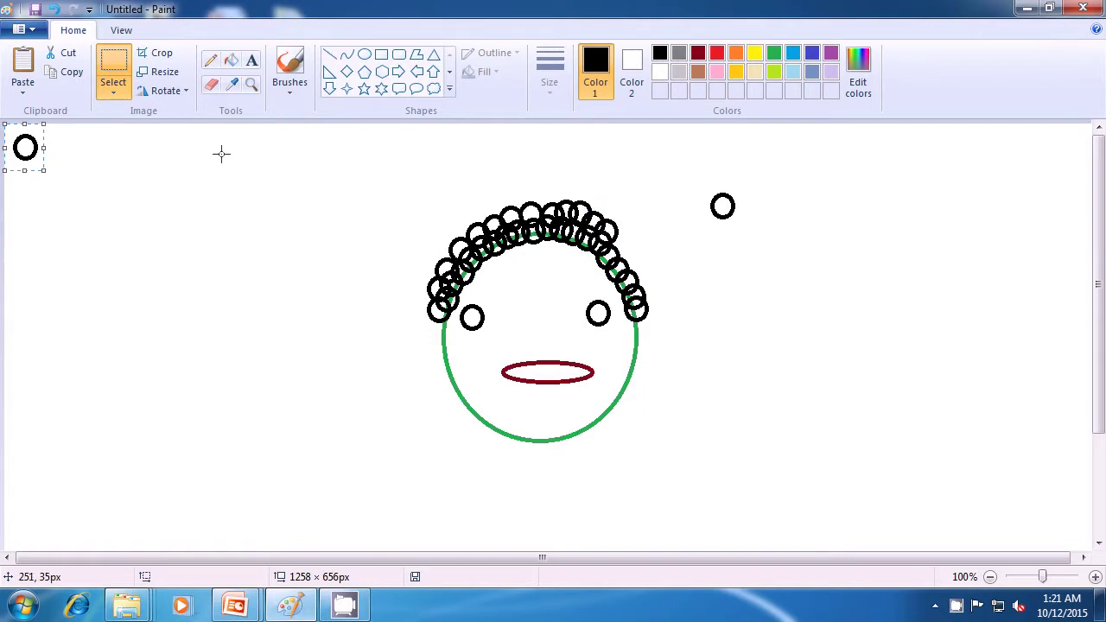
pyautogui.moveTo(39, 153); pyautogui.dragTo(632, 251)
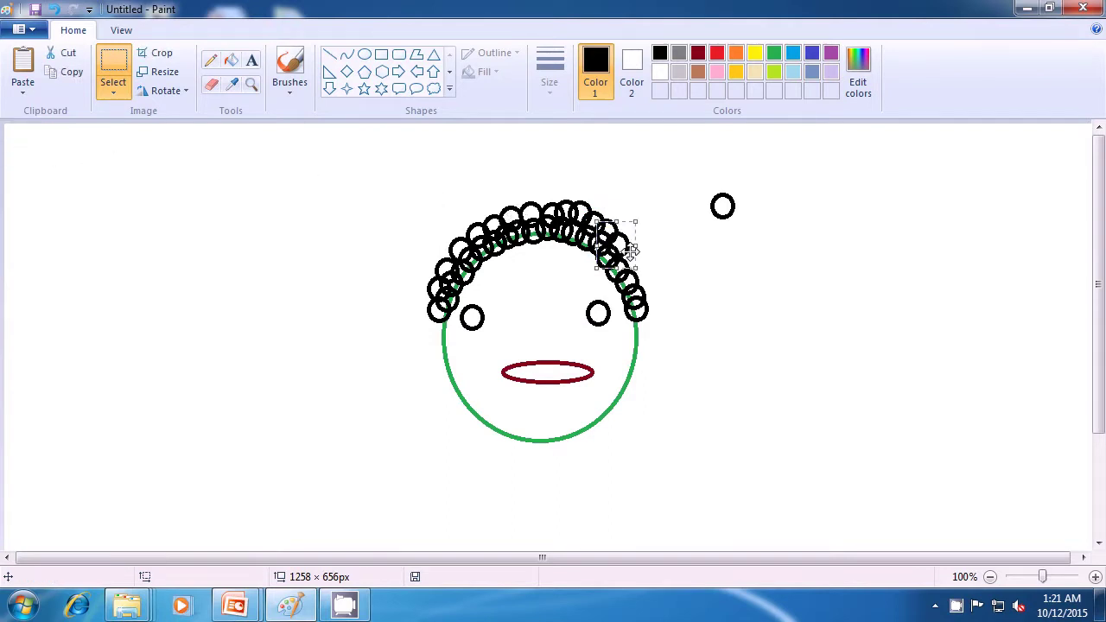
pyautogui.hotkey('ctrl', 'v')
pyautogui.moveTo(25, 148); pyautogui.dragTo(627, 273)
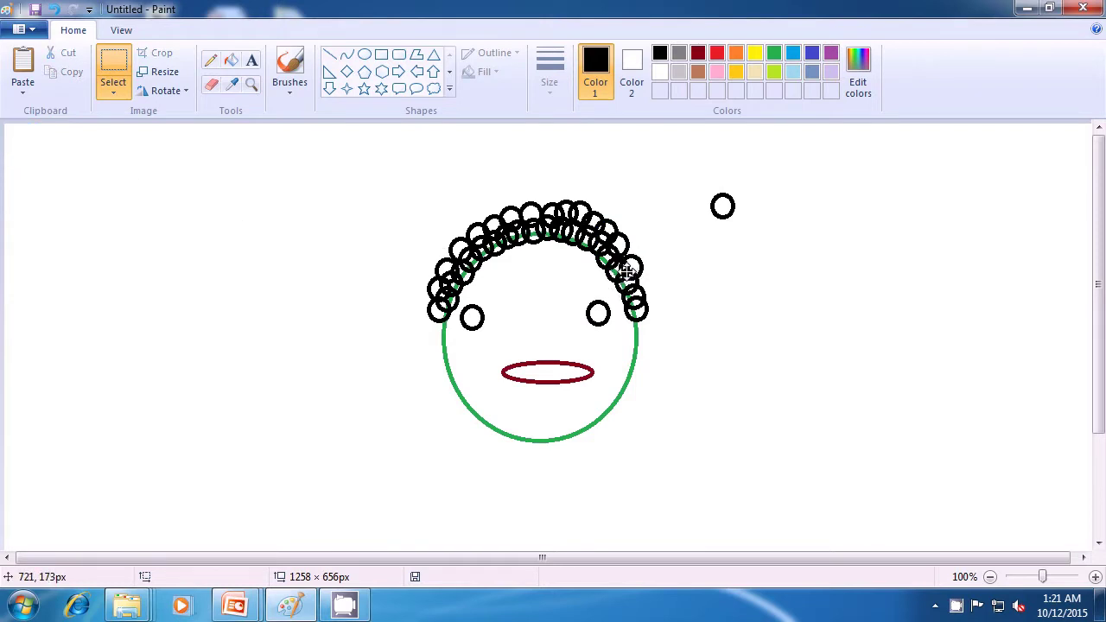
pyautogui.hotkey('ctrl', 'v')
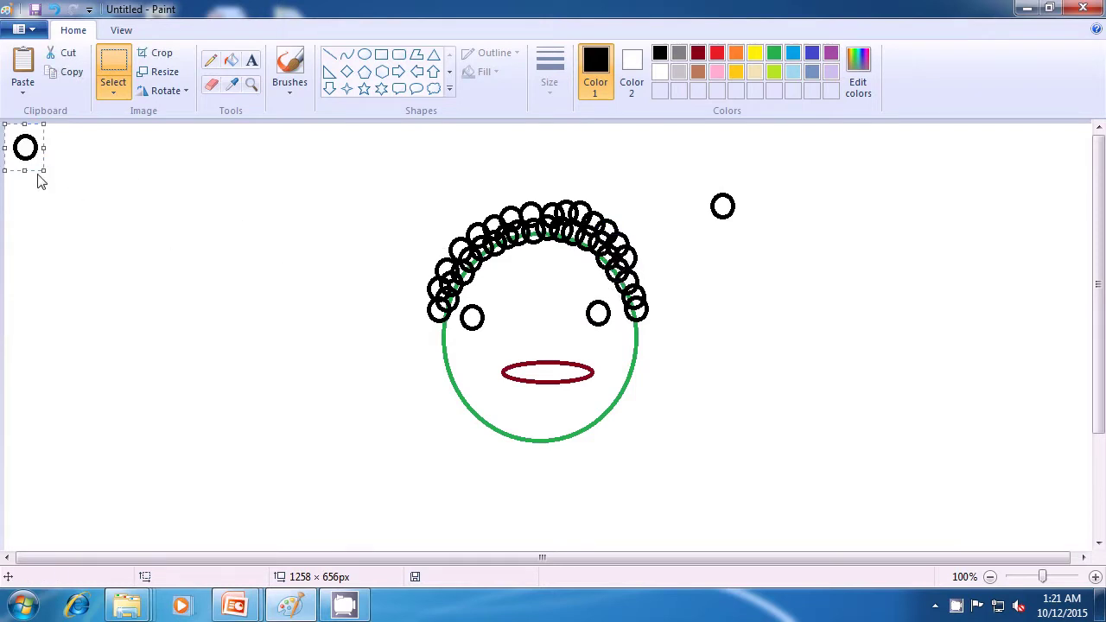
pyautogui.moveTo(28, 146); pyautogui.dragTo(635, 271)
# - Finish the outer hair row with two circle copies outside the first row, down to just above the right eye's level
pyautogui.hotkey('ctrl', 'v')
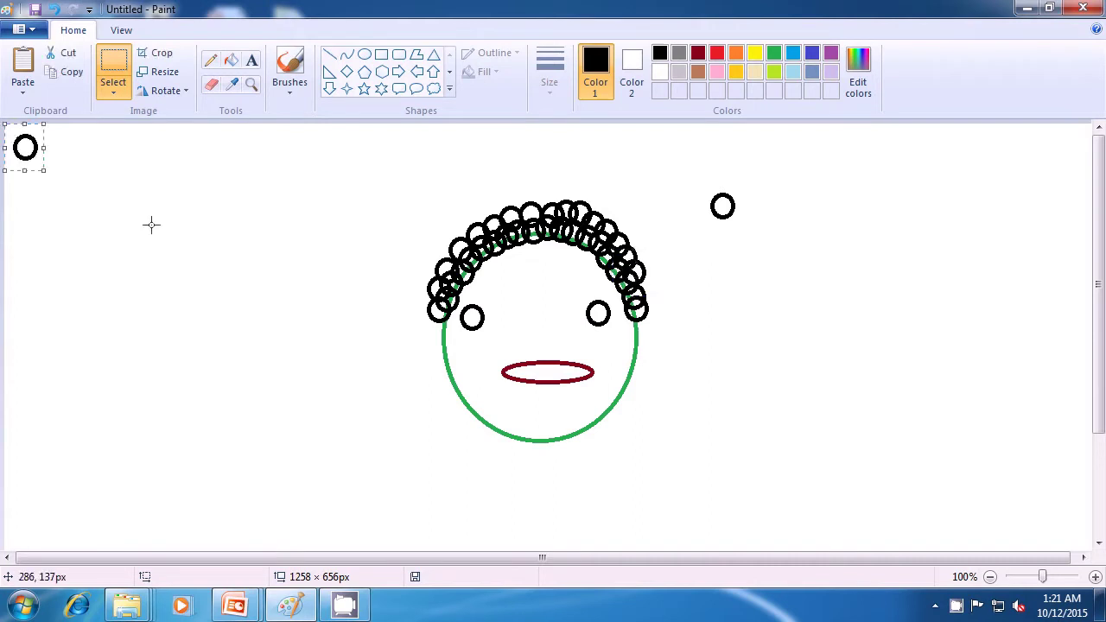
pyautogui.click(440, 239)
pyautogui.moveTo(25, 146); pyautogui.dragTo(637, 292)
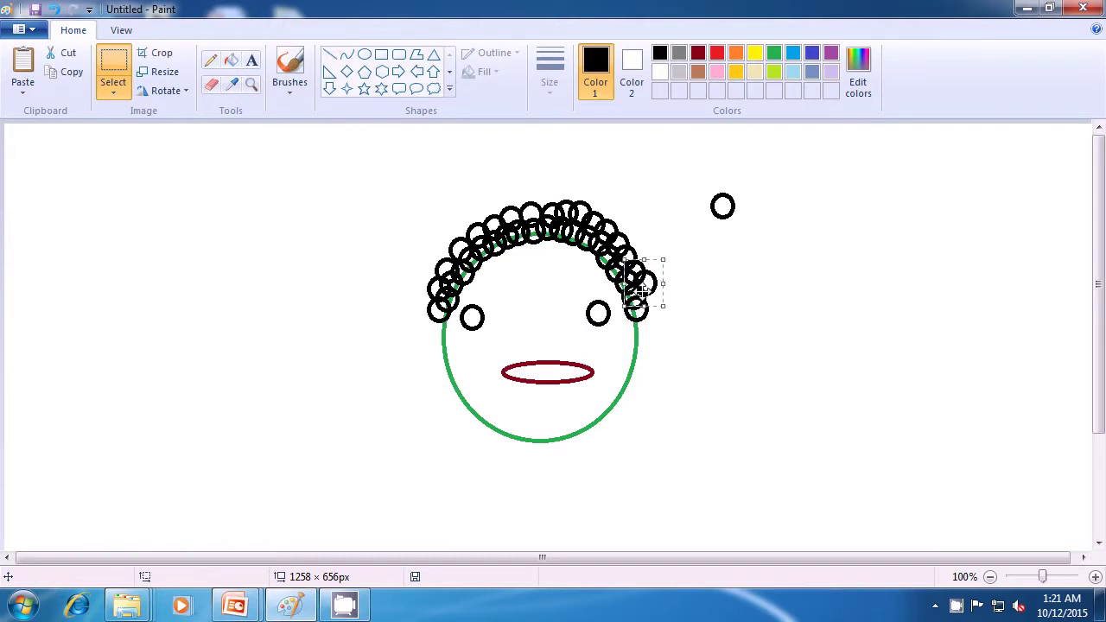
pyautogui.hotkey('ctrl', 'v')
pyautogui.moveTo(24, 153); pyautogui.dragTo(647, 305)
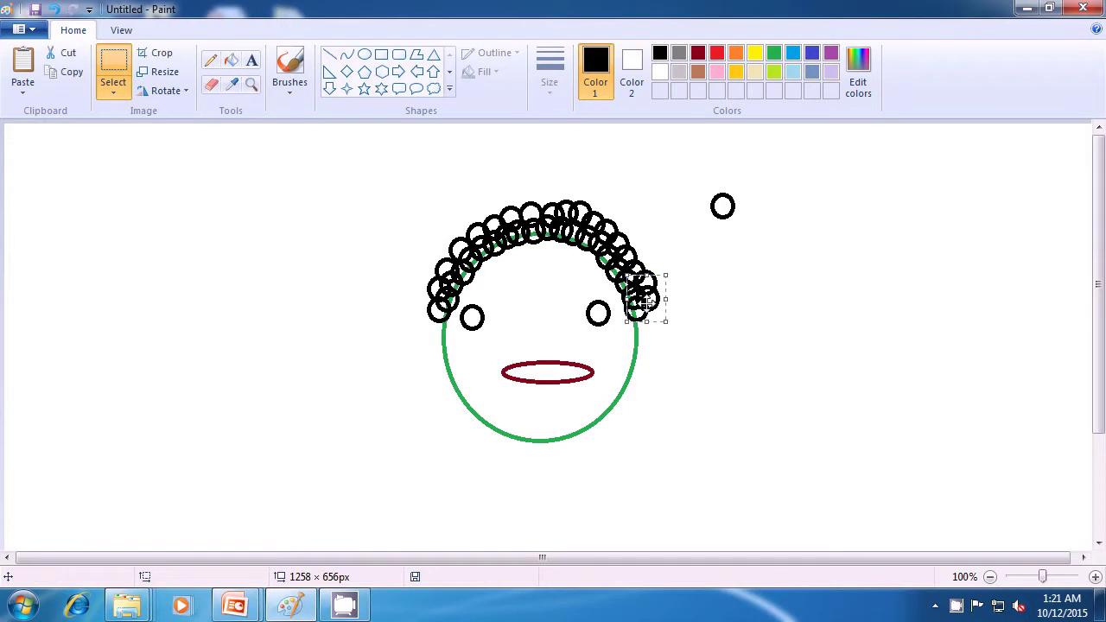
pyautogui.click(731, 303)
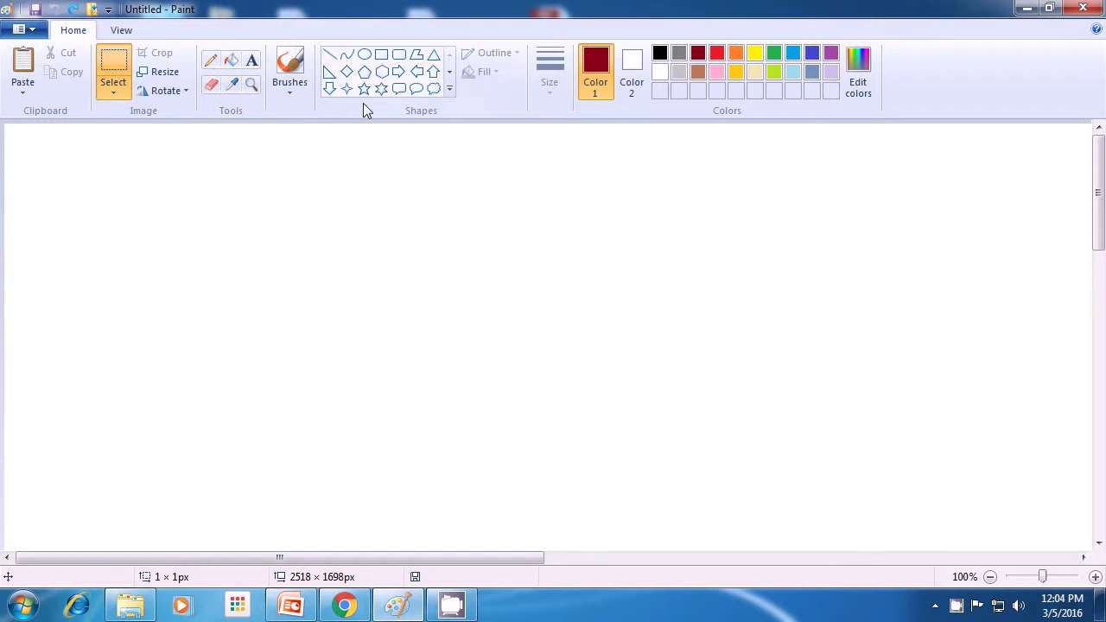
# - Draw a large circle with a black outline near the middle of the blank canvas
pyautogui.click(365, 55)
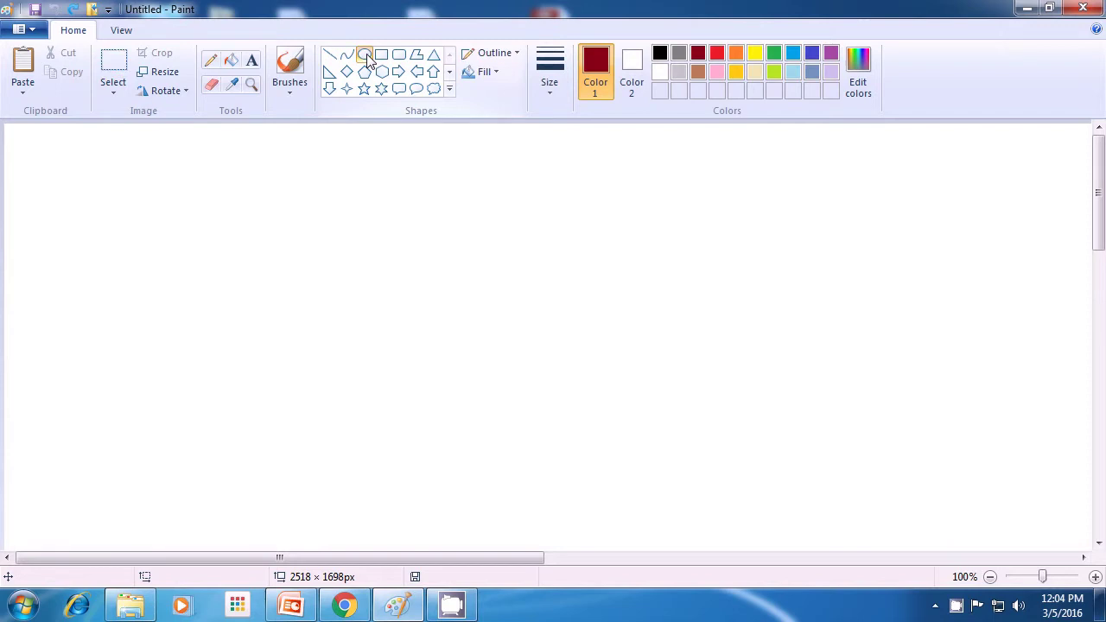
pyautogui.click(660, 54)
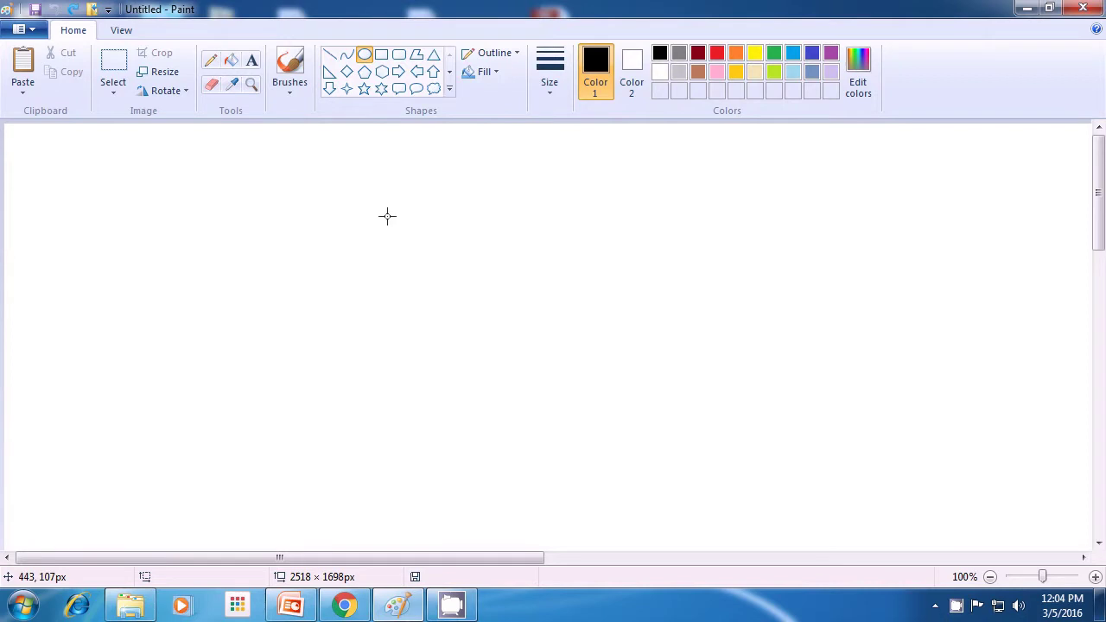
pyautogui.moveTo(398, 220); pyautogui.dragTo(632, 453)
pyautogui.click(704, 415)
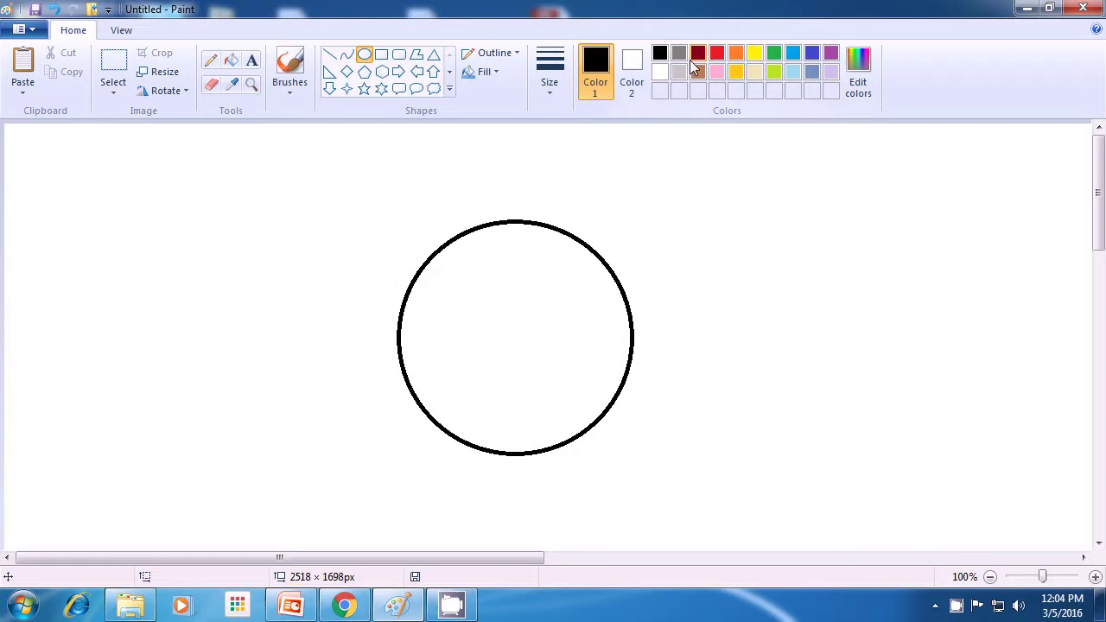
# - Draw a dark red ellipse of about 128 × 156 px with solid color fill over the black circle's upper-left edge
pyautogui.click(700, 57)
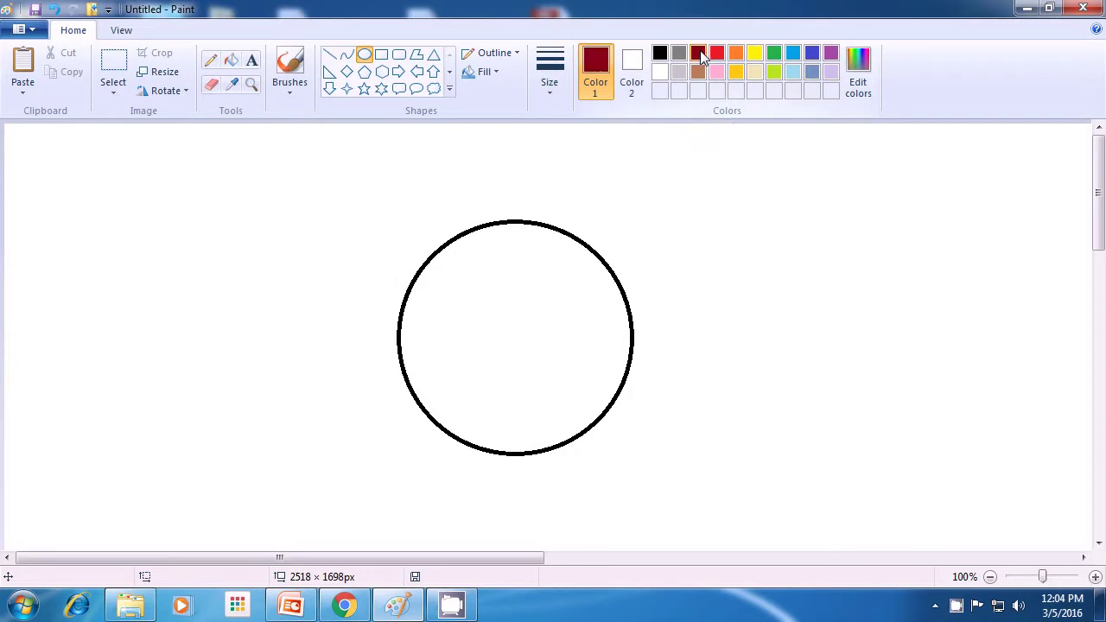
pyautogui.click(492, 74)
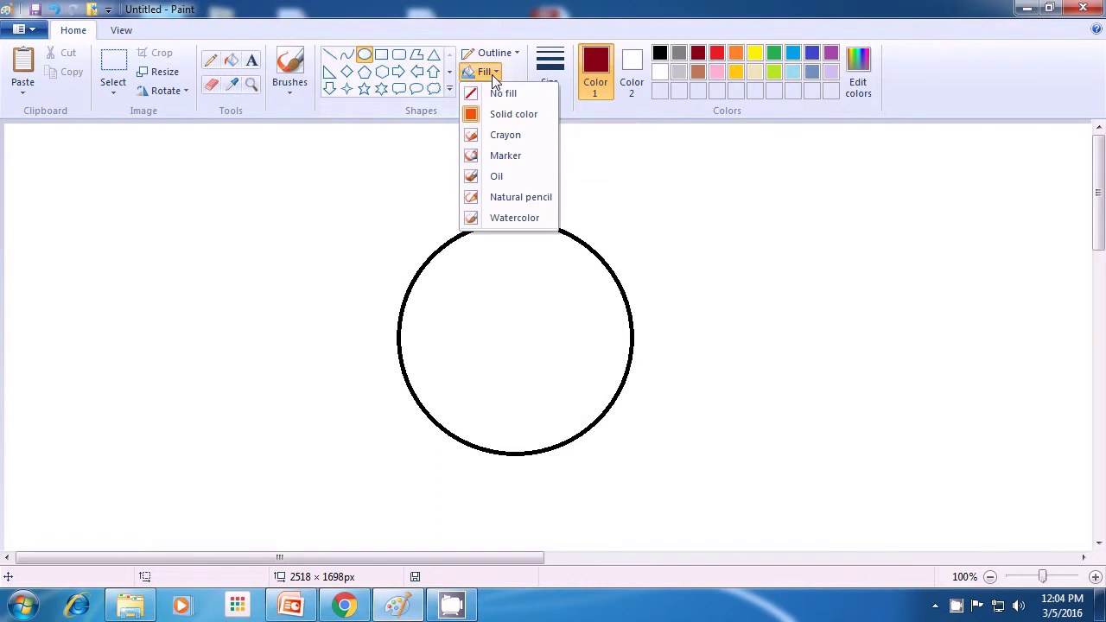
pyautogui.click(512, 115)
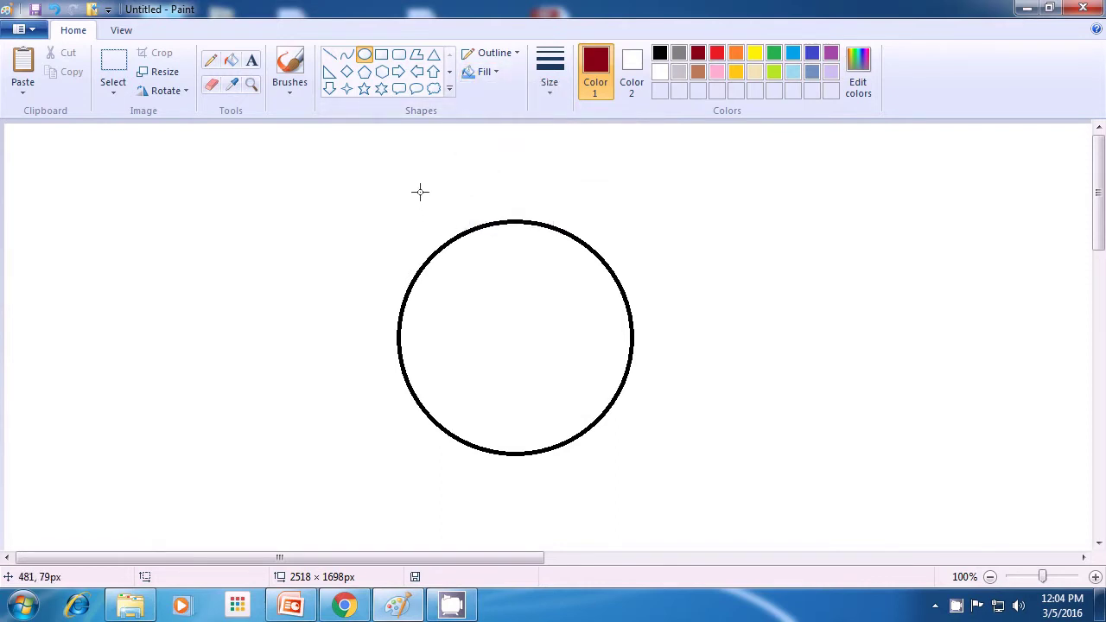
pyautogui.moveTo(420, 192); pyautogui.dragTo(530, 326)
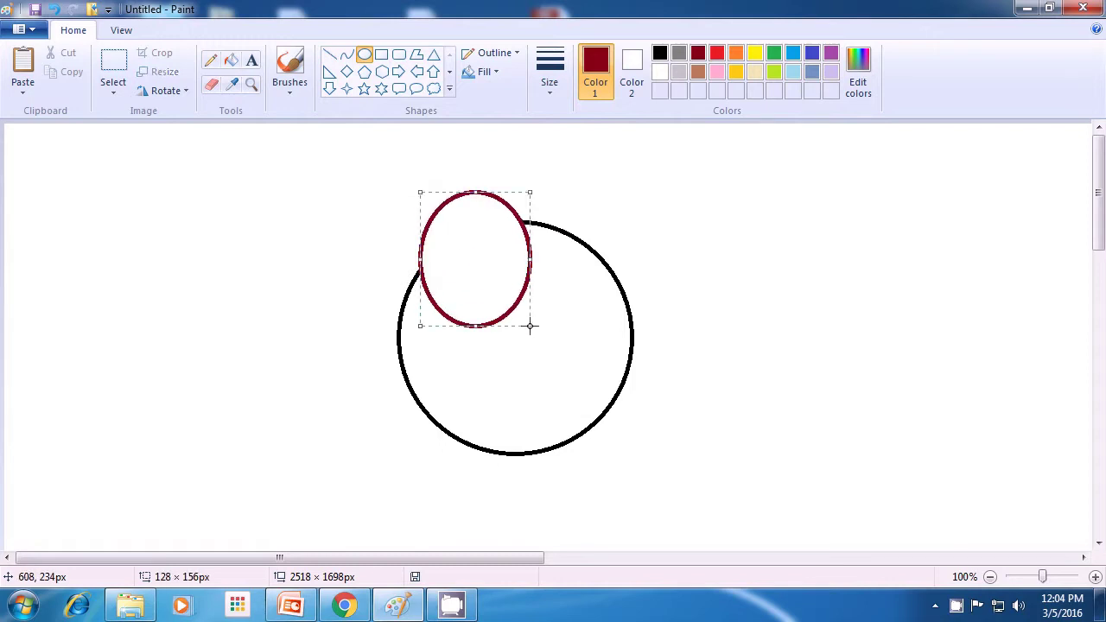
pyautogui.click(579, 322)
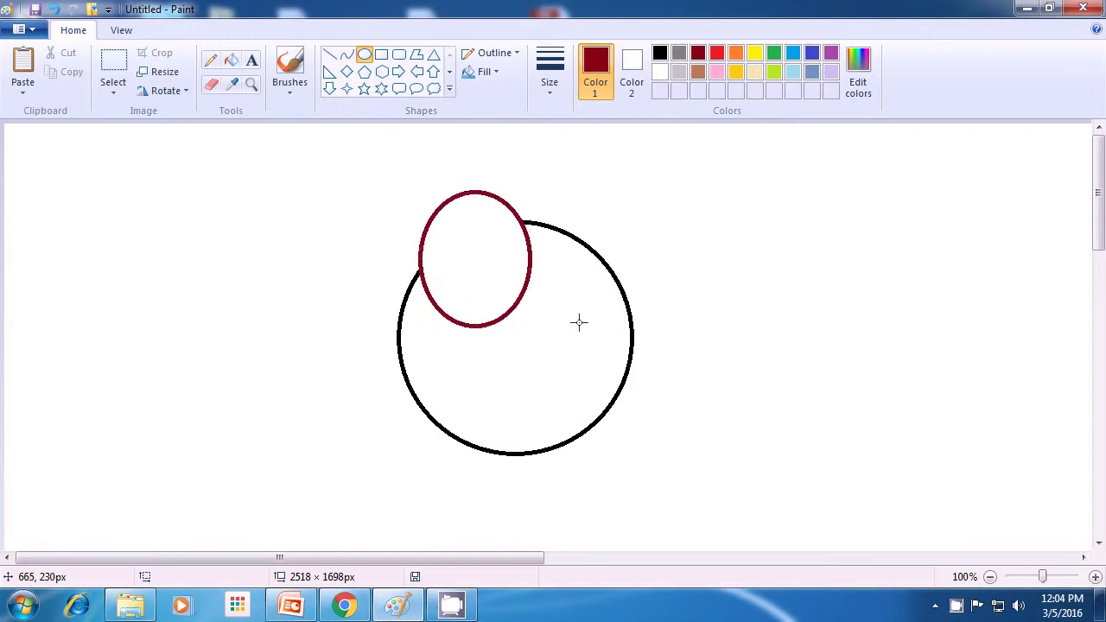
# - Draw a flat turquoise ellipse of about 115 × 64 px across the black circle's left edge, touching the dark red ellipse
pyautogui.click(794, 57)
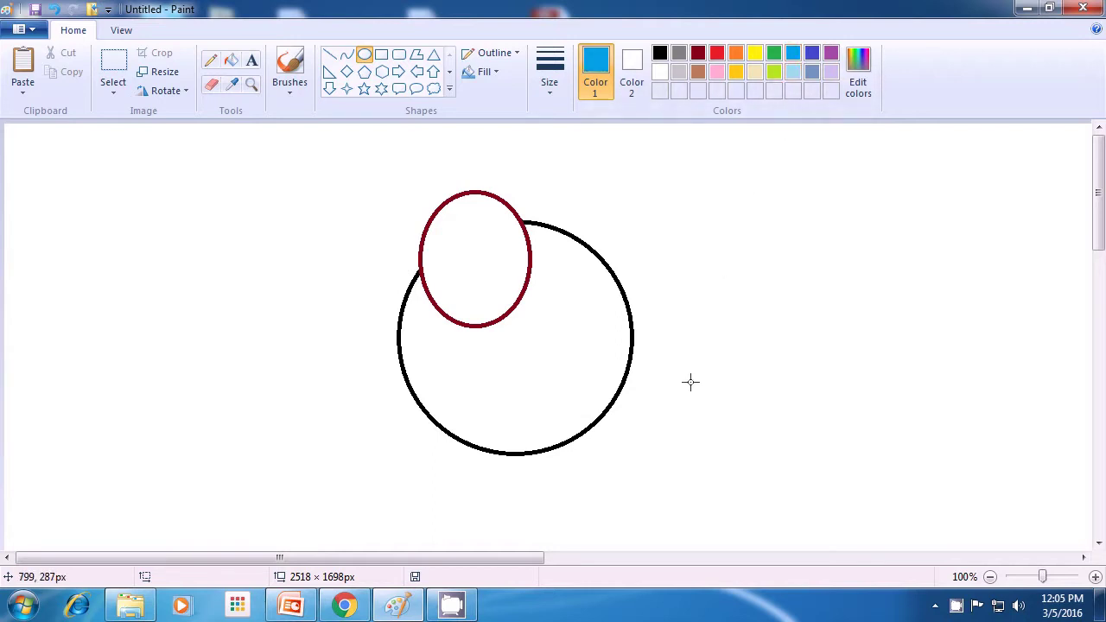
pyautogui.moveTo(373, 305); pyautogui.dragTo(480, 375)
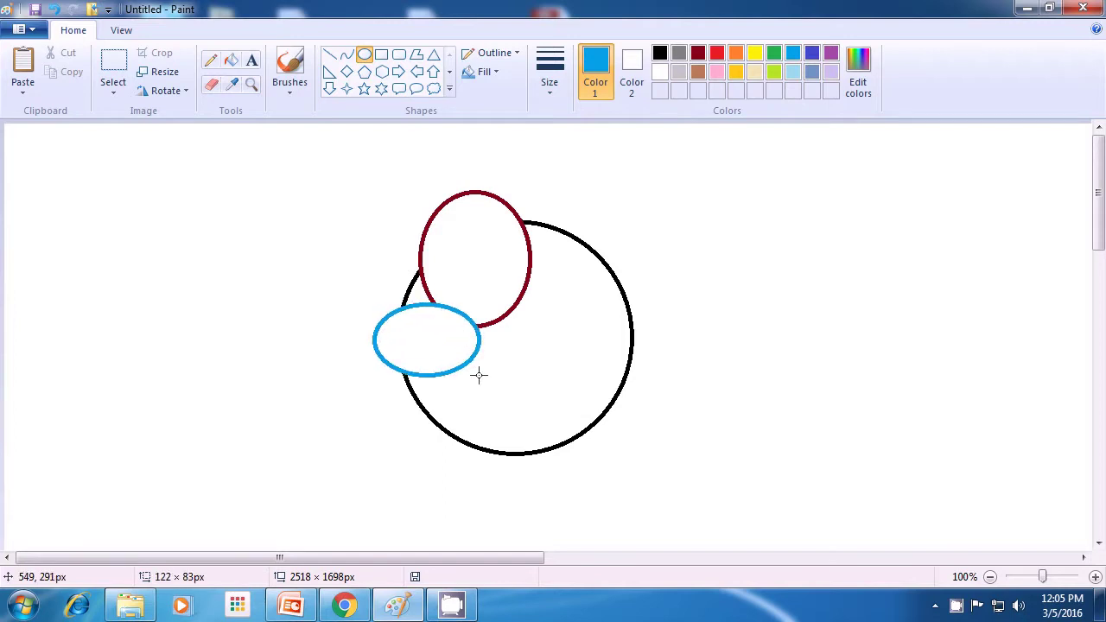
pyautogui.moveTo(480, 376)
pyautogui.mouseDown()
pyautogui.moveTo(470, 377)
pyautogui.moveTo(473, 359)
pyautogui.mouseUp()
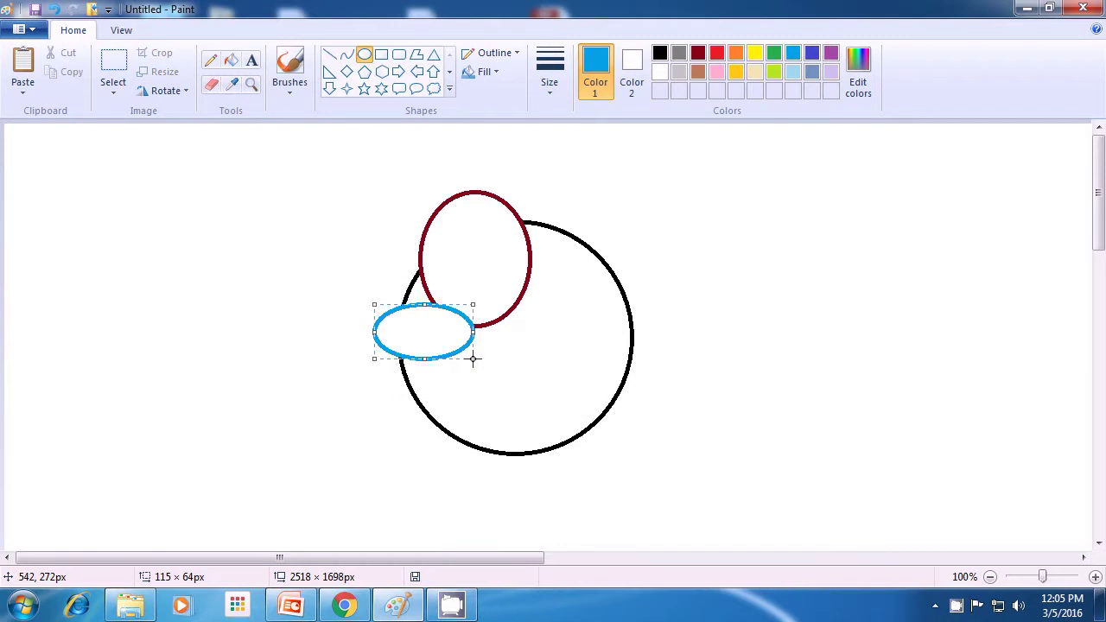
pyautogui.click(519, 376)
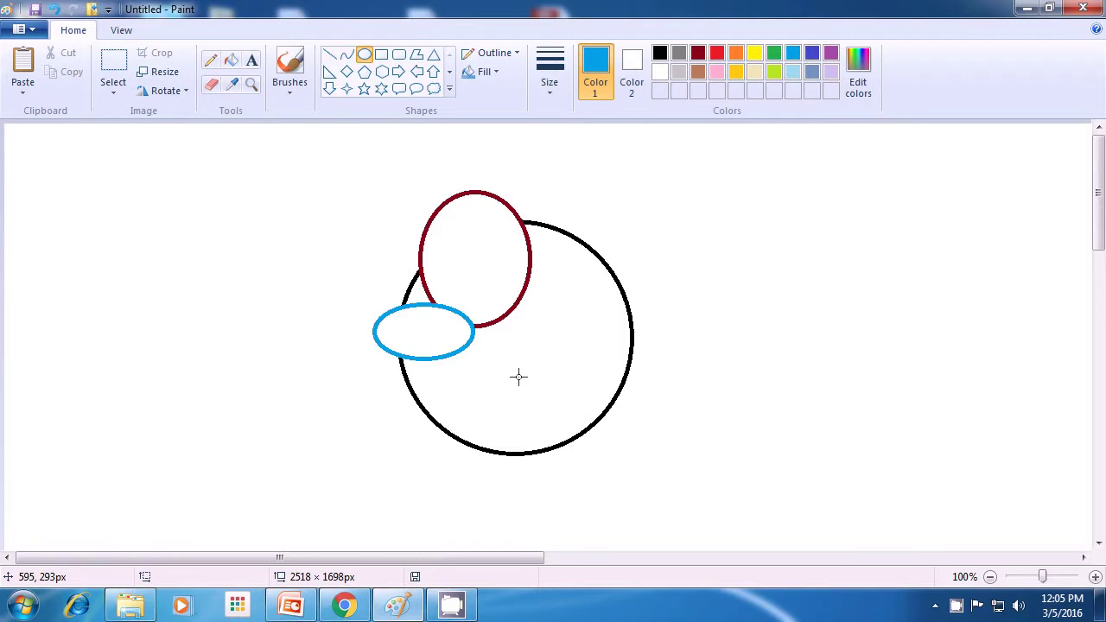
# - Draw a small indigo circle of about 54 × 52 px over the dark red ellipse's right edge, and set the outline color to purple
pyautogui.click(817, 55)
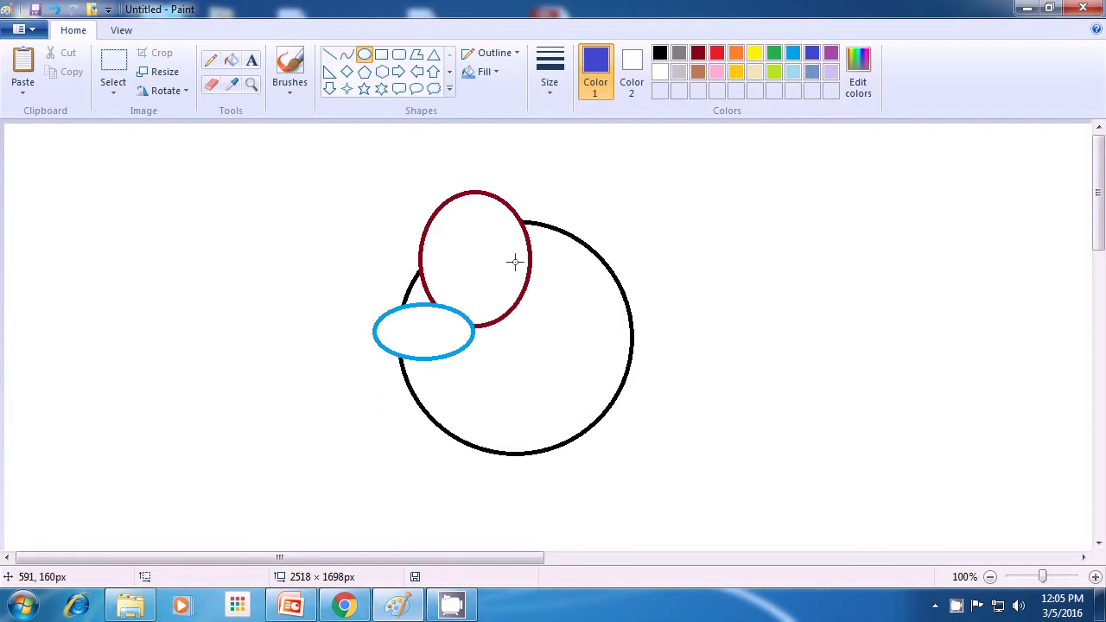
pyautogui.moveTo(514, 262); pyautogui.dragTo(561, 301)
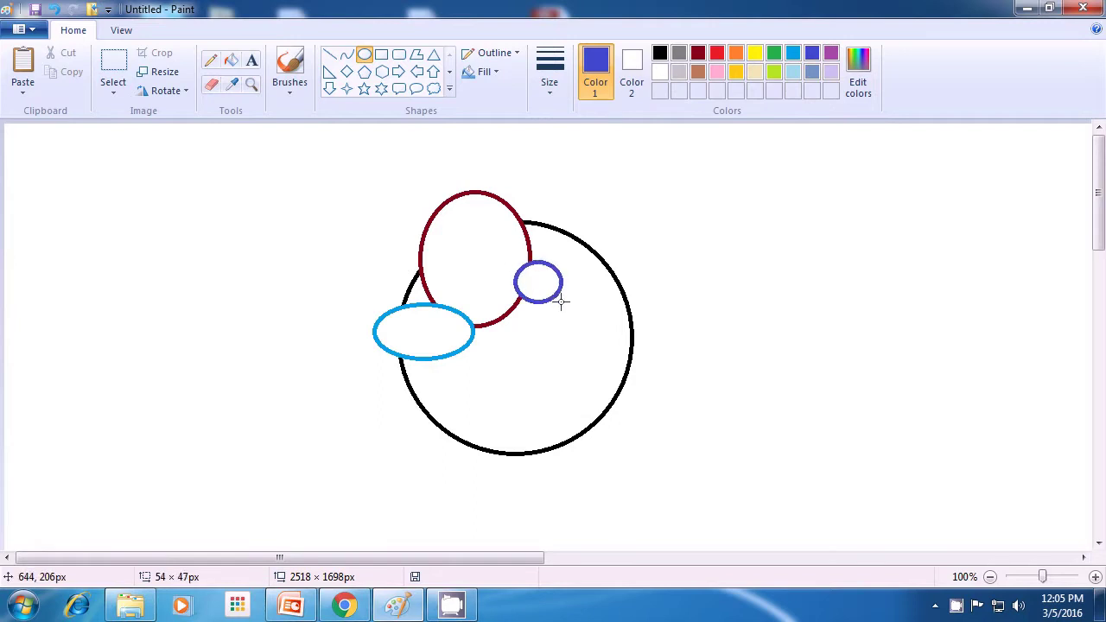
pyautogui.moveTo(561, 301); pyautogui.dragTo(561, 306)
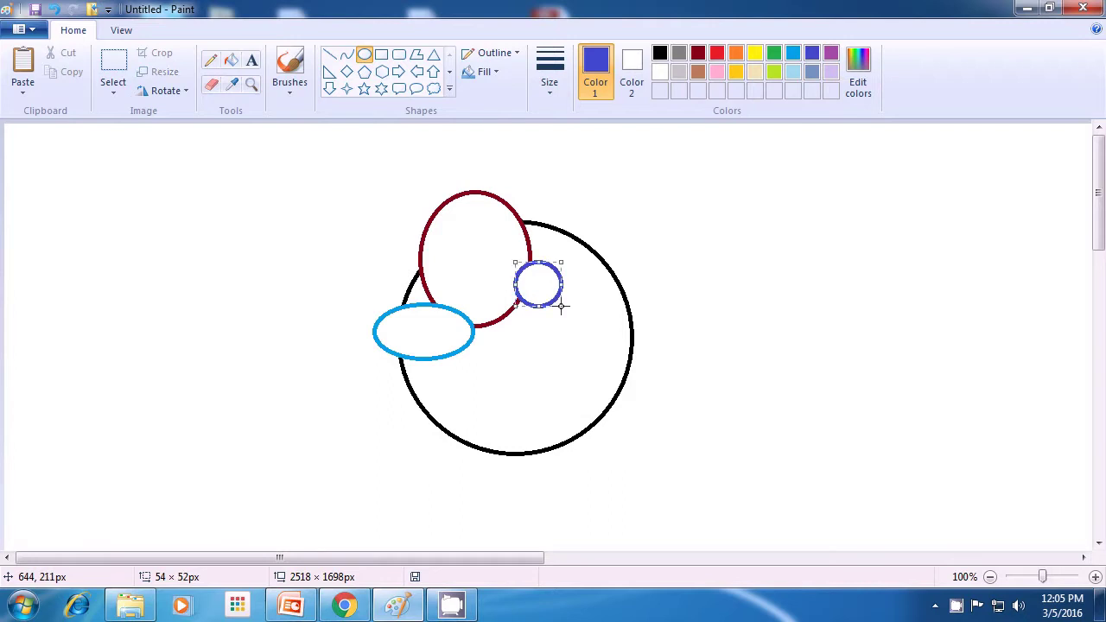
pyautogui.click(675, 286)
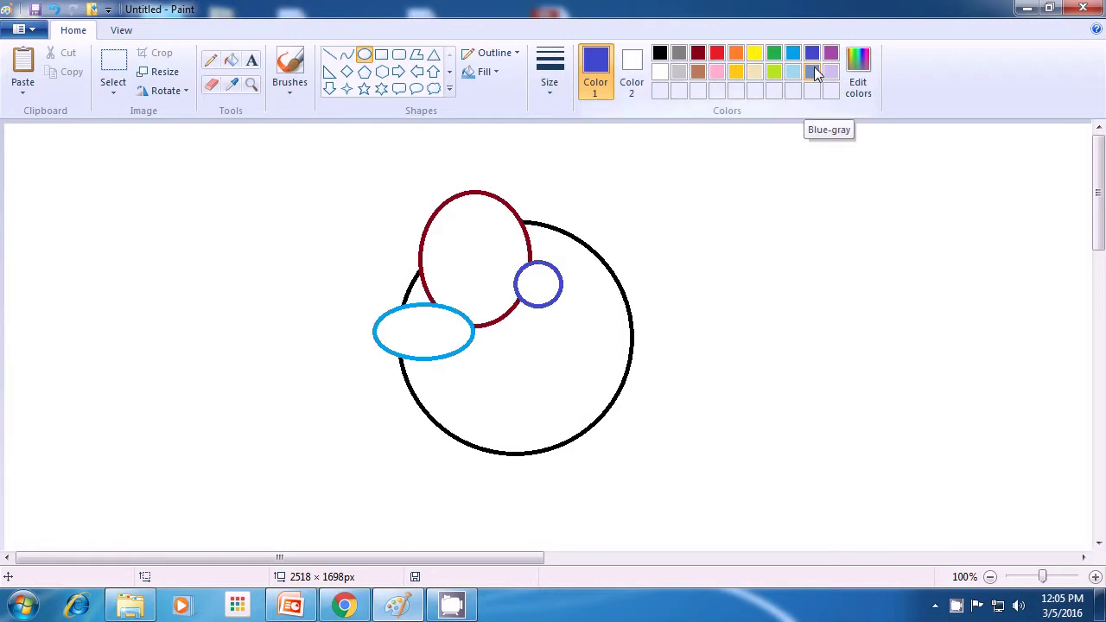
pyautogui.click(830, 55)
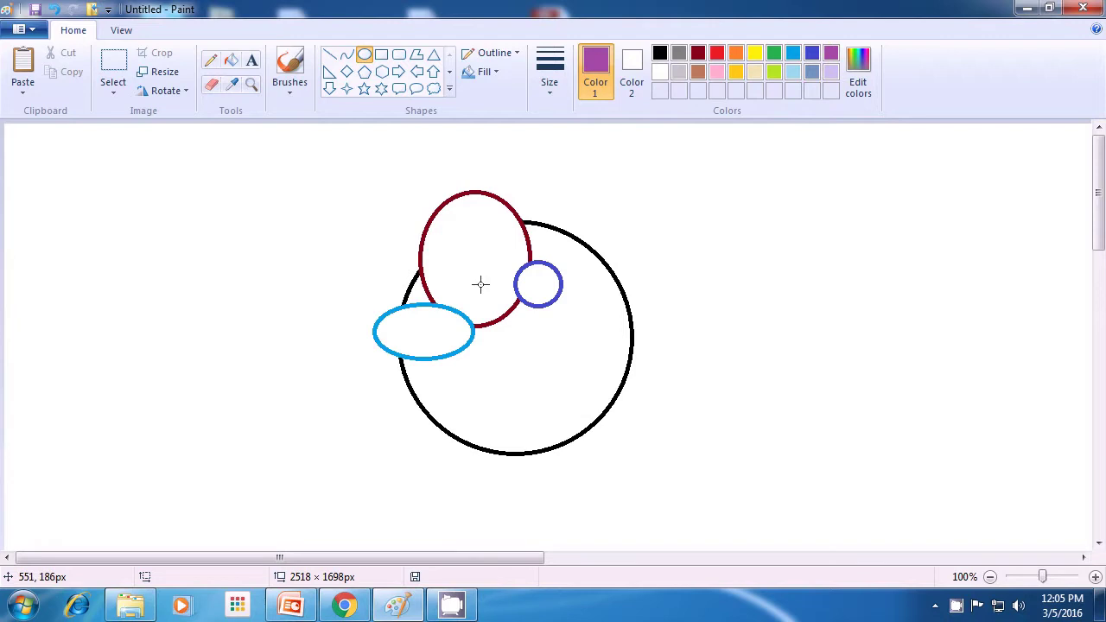
pyautogui.moveTo(477, 282)
pyautogui.mouseDown()
pyautogui.moveTo(487, 450)
pyautogui.moveTo(502, 461)
pyautogui.mouseUp()
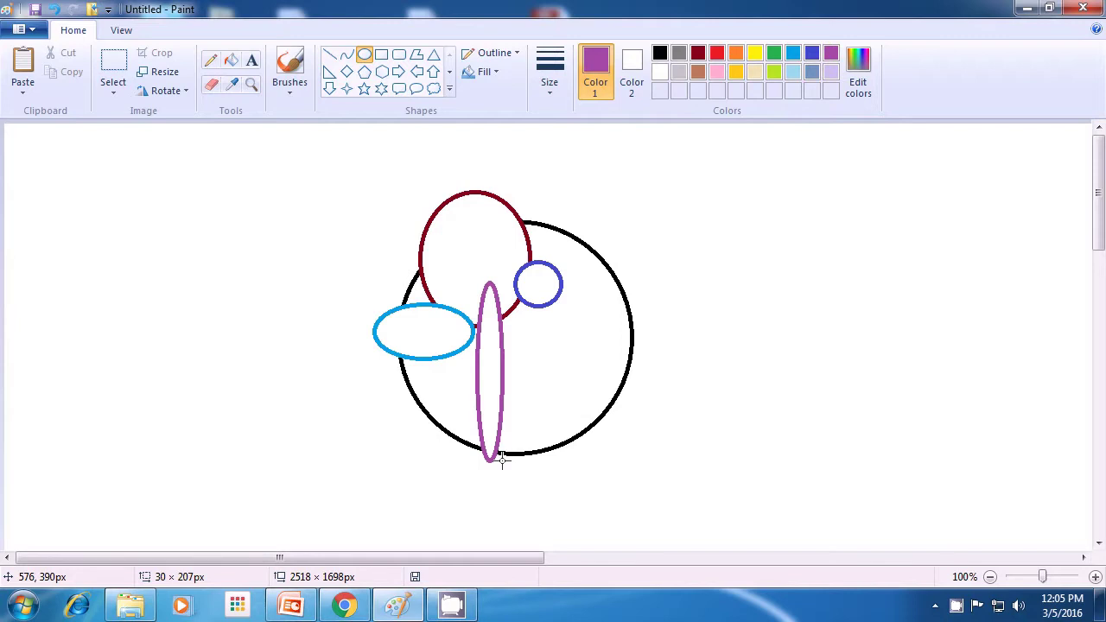
pyautogui.moveTo(502, 461); pyautogui.dragTo(506, 465)
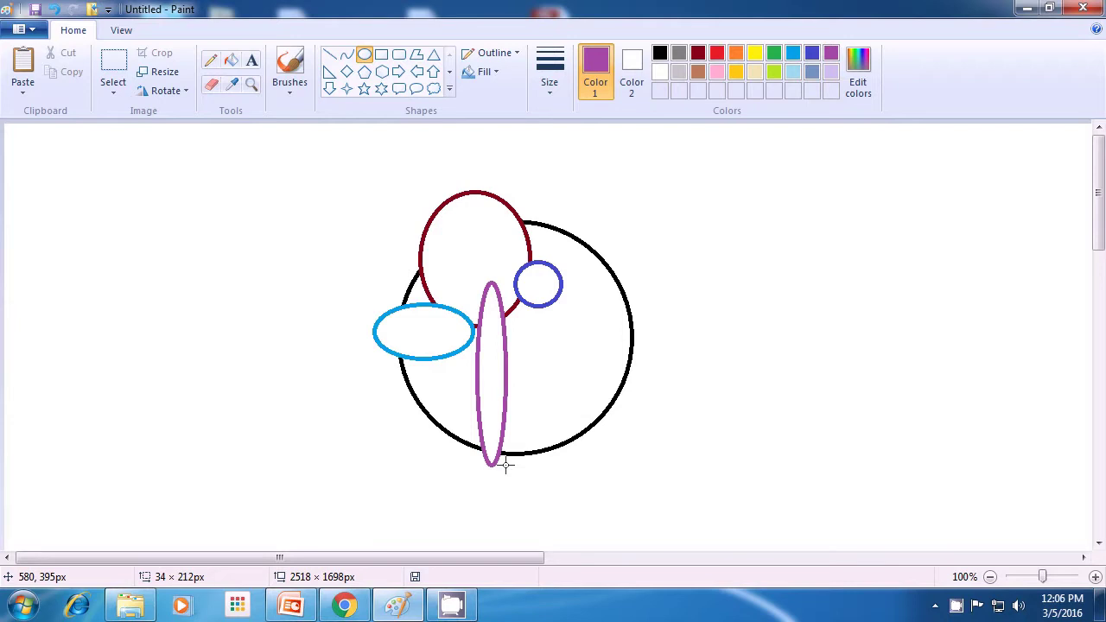
pyautogui.moveTo(506, 465); pyautogui.dragTo(507, 466)
pyautogui.hotkey('ctrl', 'z')
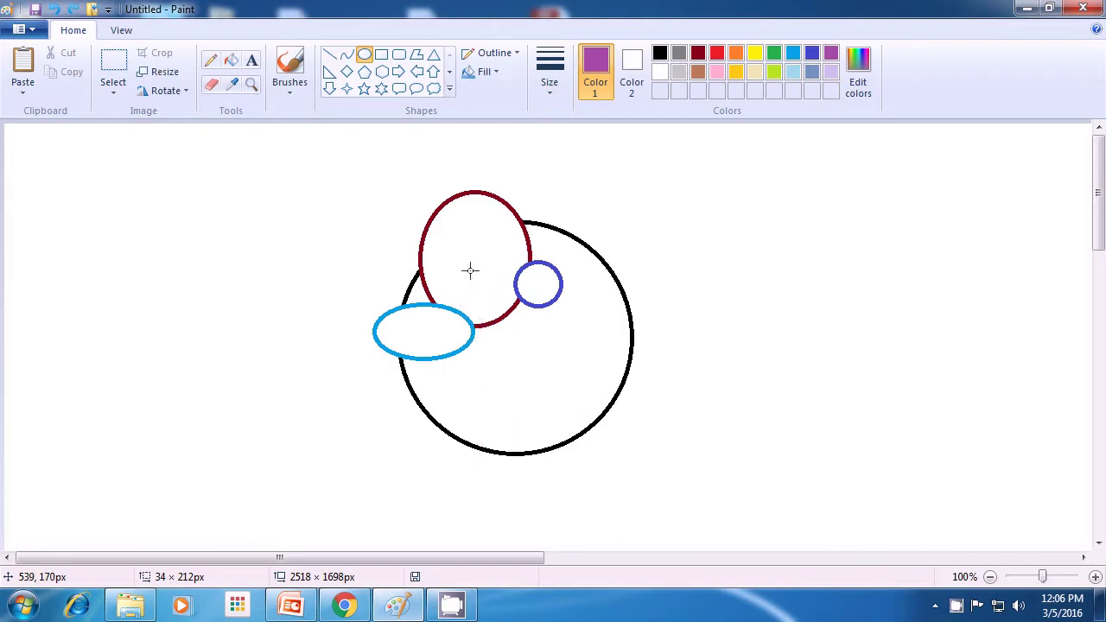
# - Draw a tall, narrow purple ellipse of about 47 × 225 px from inside the dark red ellipse past the black circle's bottom edge
pyautogui.moveTo(470, 271); pyautogui.dragTo(510, 464)
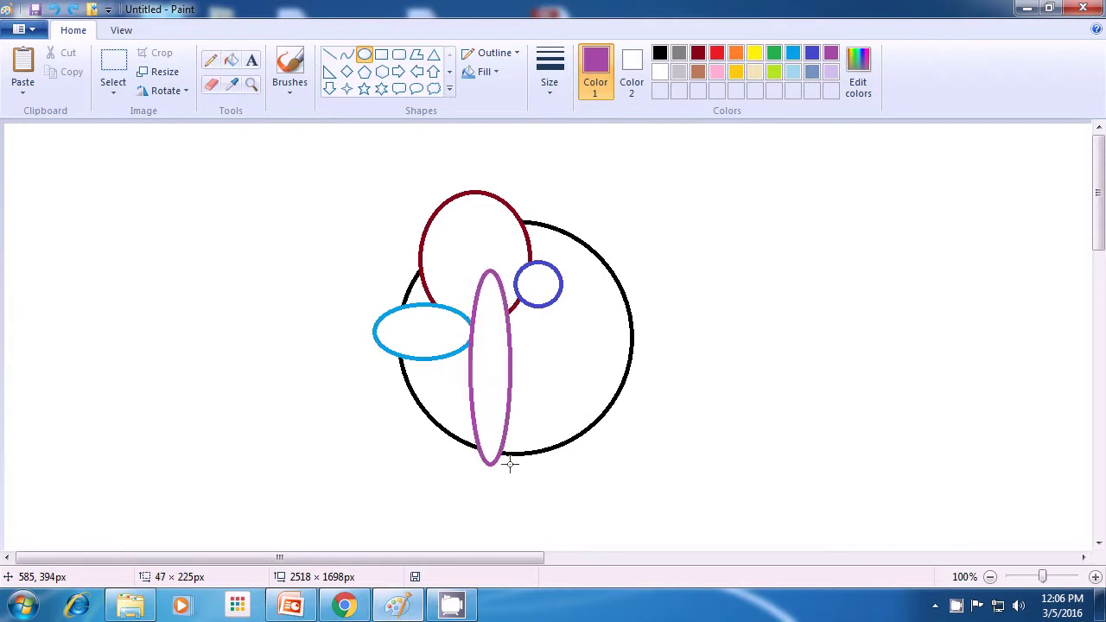
pyautogui.moveTo(510, 464); pyautogui.dragTo(510, 464)
pyautogui.click(616, 473)
# - Draw a small upright lime ellipse of about 32 × 53 px over the black circle's upper-right edge
pyautogui.click(776, 73)
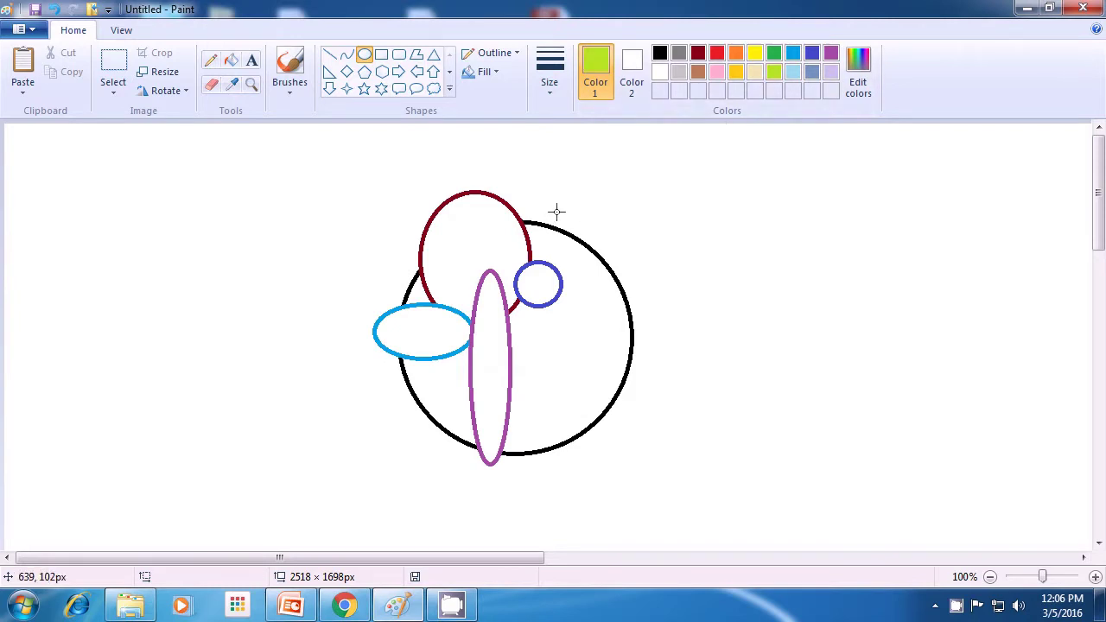
pyautogui.moveTo(555, 211); pyautogui.dragTo(583, 257)
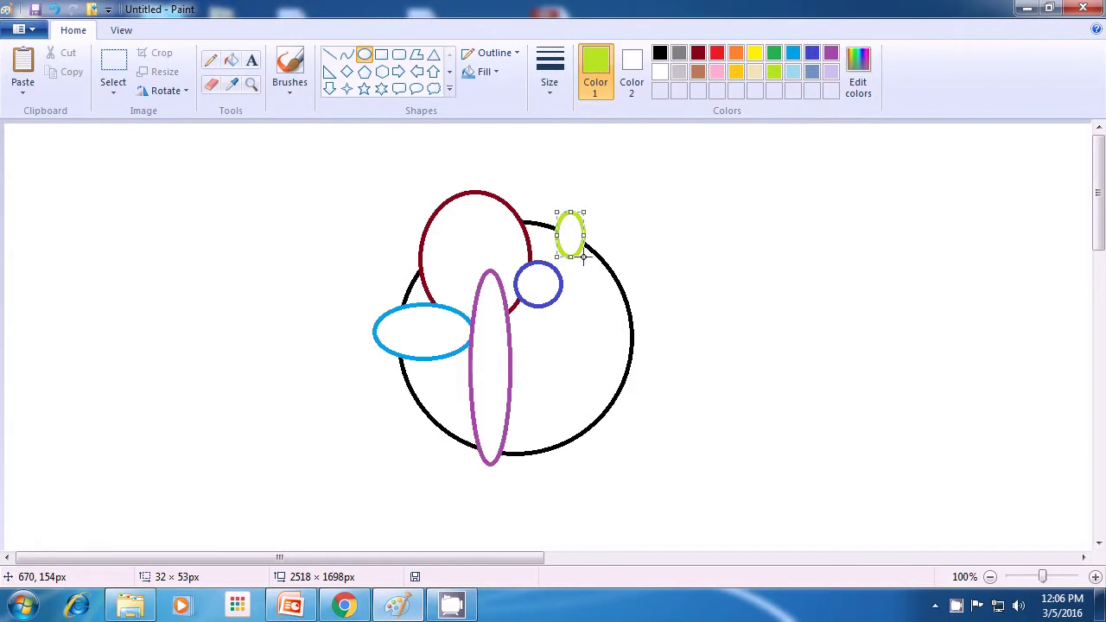
pyautogui.click(713, 238)
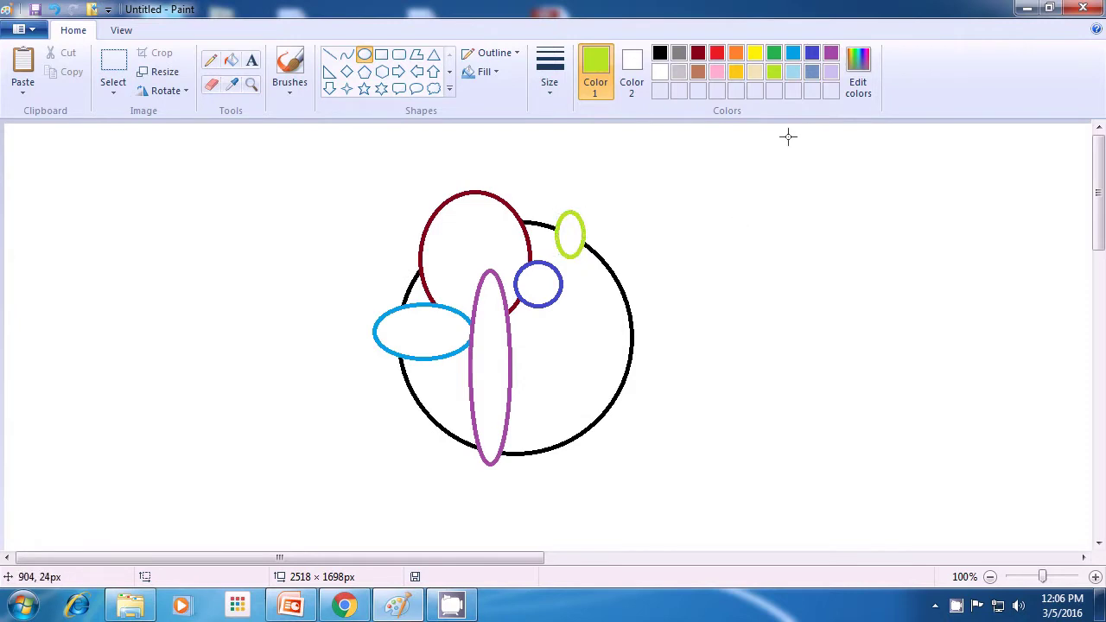
# - Draw a flat blue-gray ellipse of about 130 × 43 px across the black circle's right edge
pyautogui.click(813, 71)
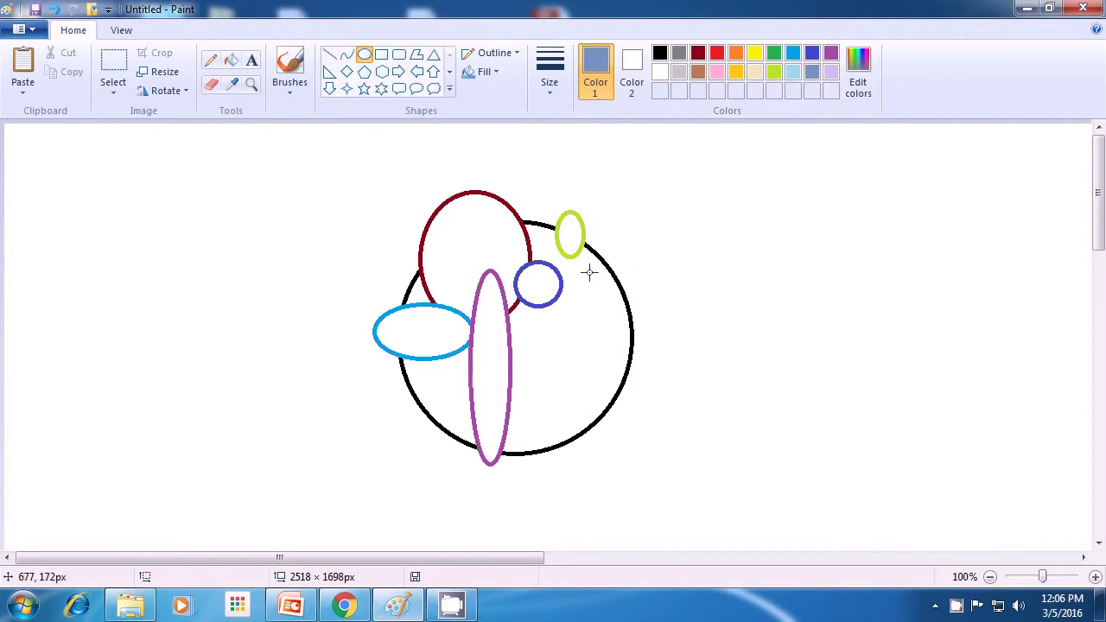
pyautogui.moveTo(589, 274); pyautogui.dragTo(701, 308)
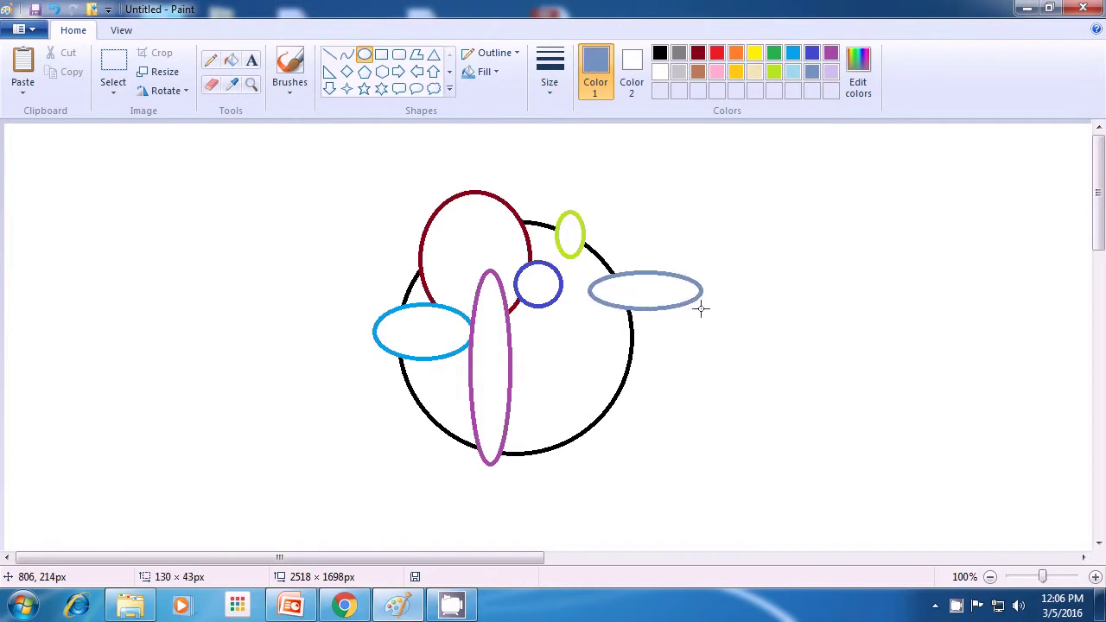
pyautogui.moveTo(701, 309); pyautogui.dragTo(701, 309)
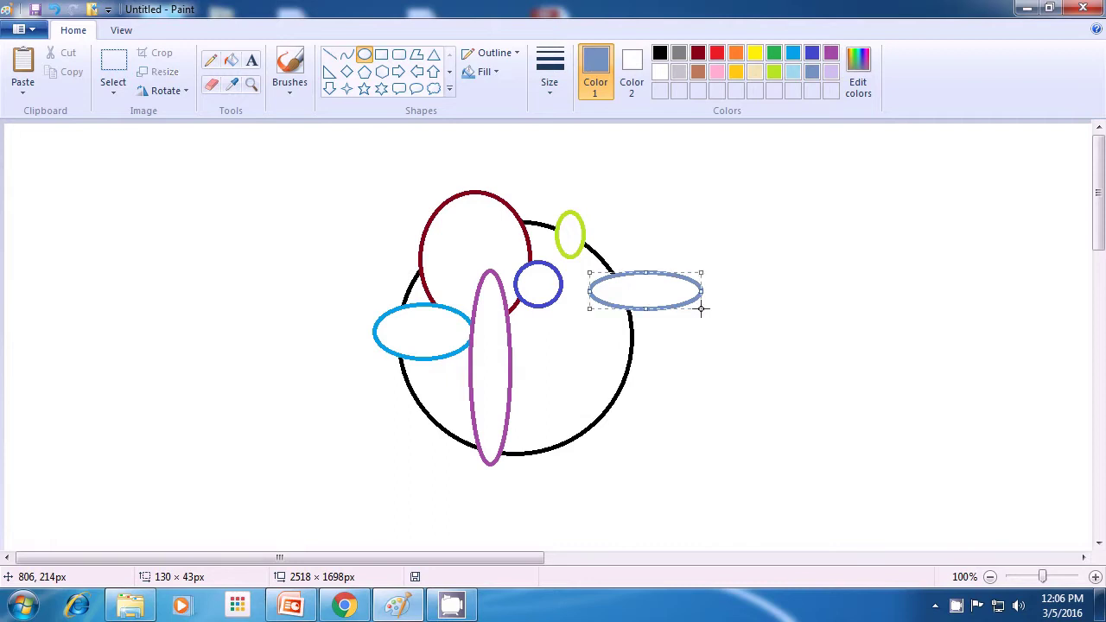
# - Draw a red ellipse of about 109 × 133 px over the black circle's lower-right edge
pyautogui.click(798, 323)
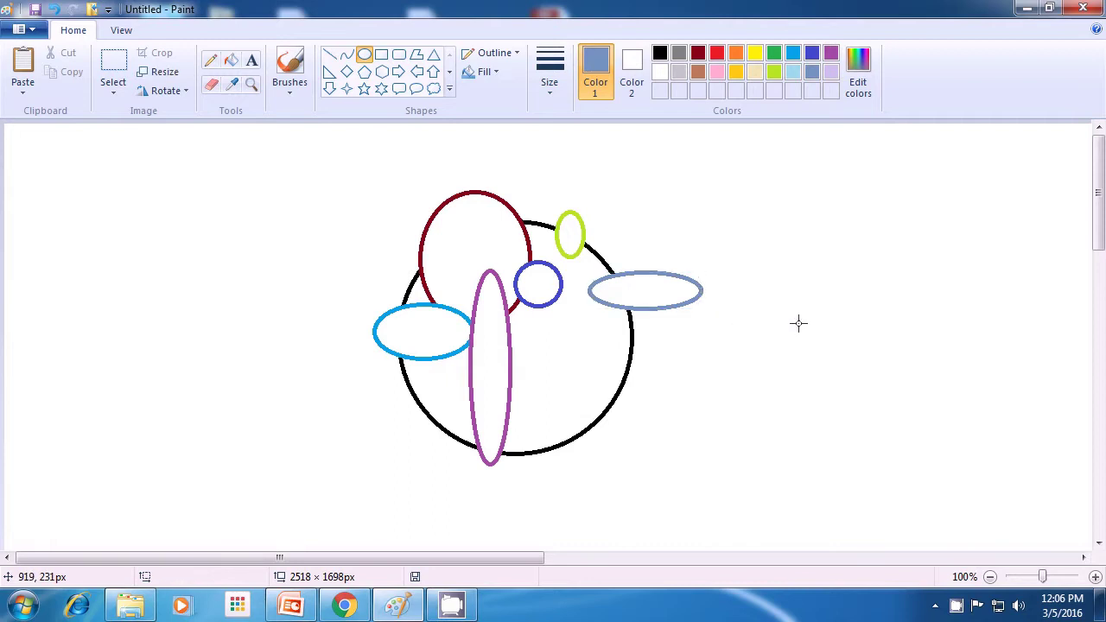
pyautogui.click(717, 54)
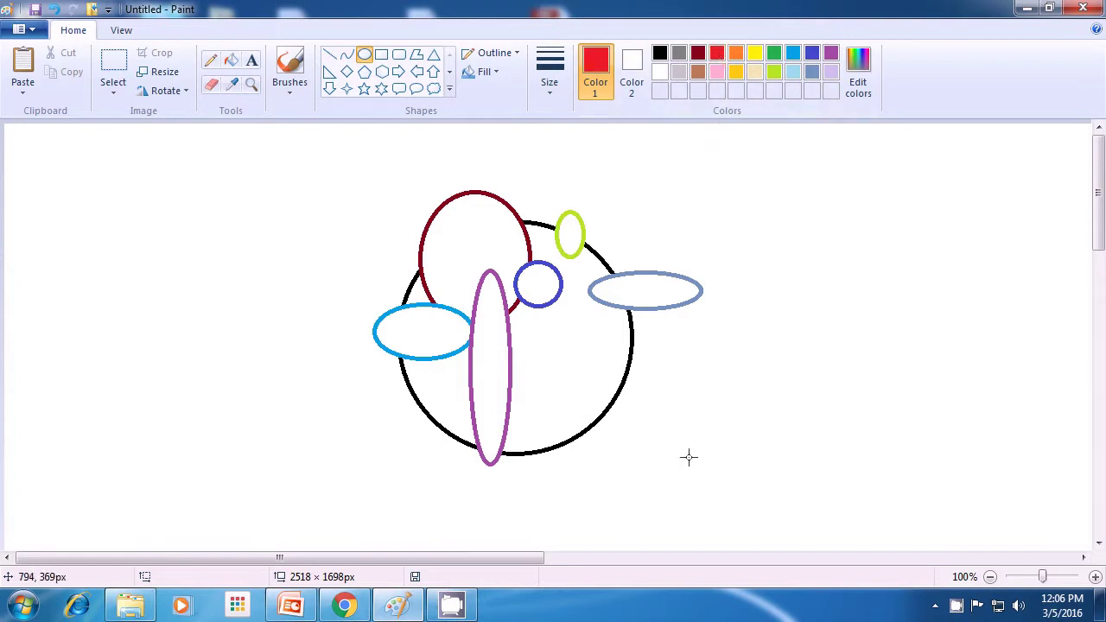
pyautogui.moveTo(555, 364); pyautogui.dragTo(648, 478)
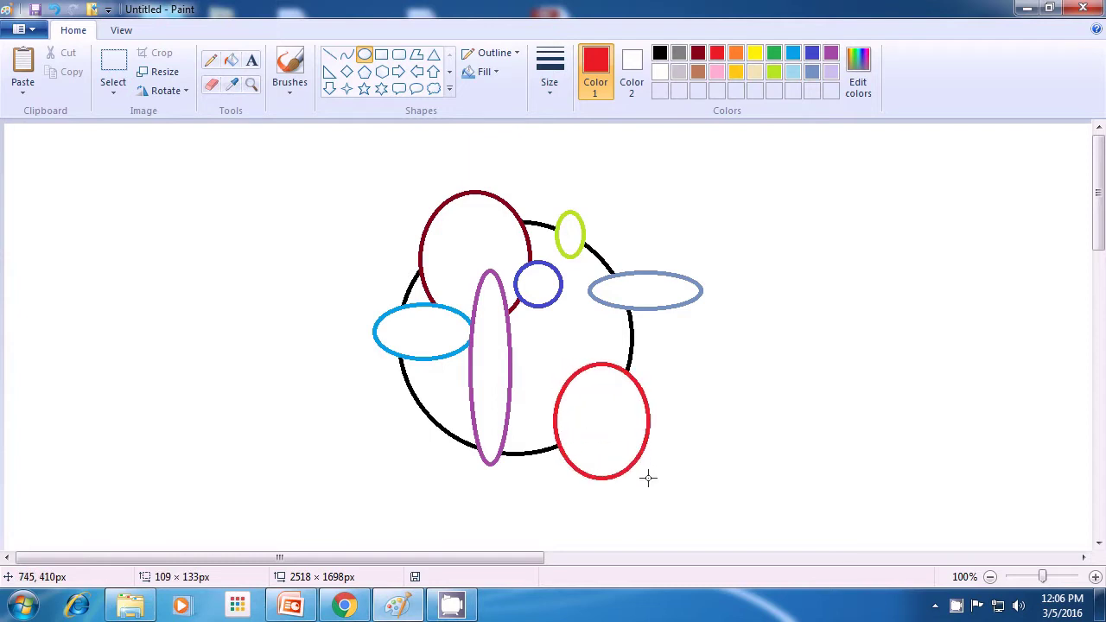
pyautogui.moveTo(648, 478); pyautogui.dragTo(648, 478)
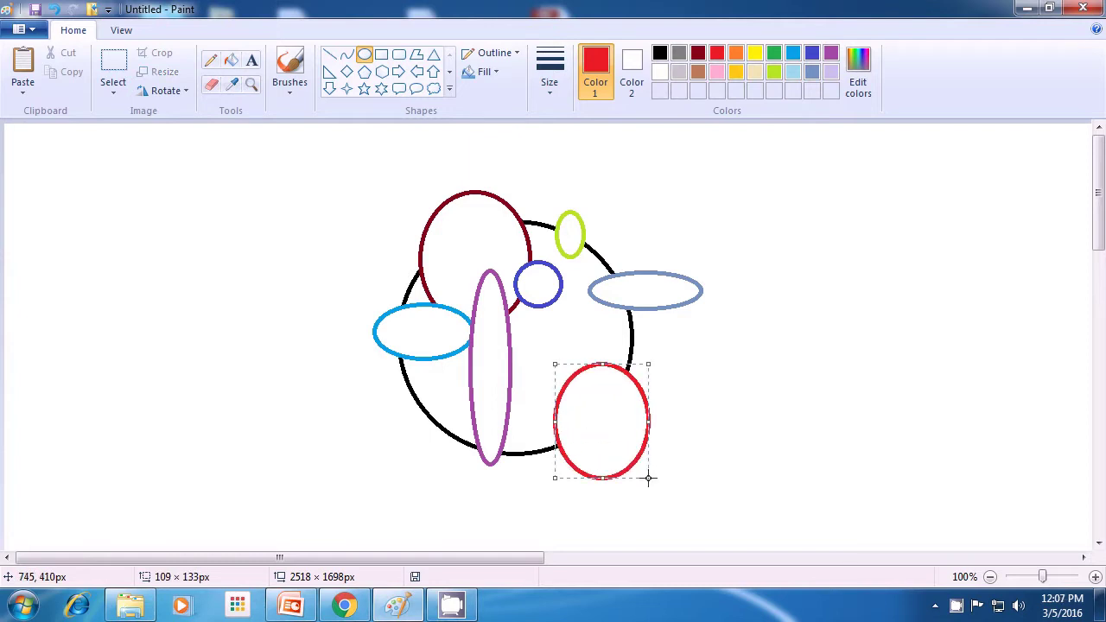
pyautogui.click(748, 421)
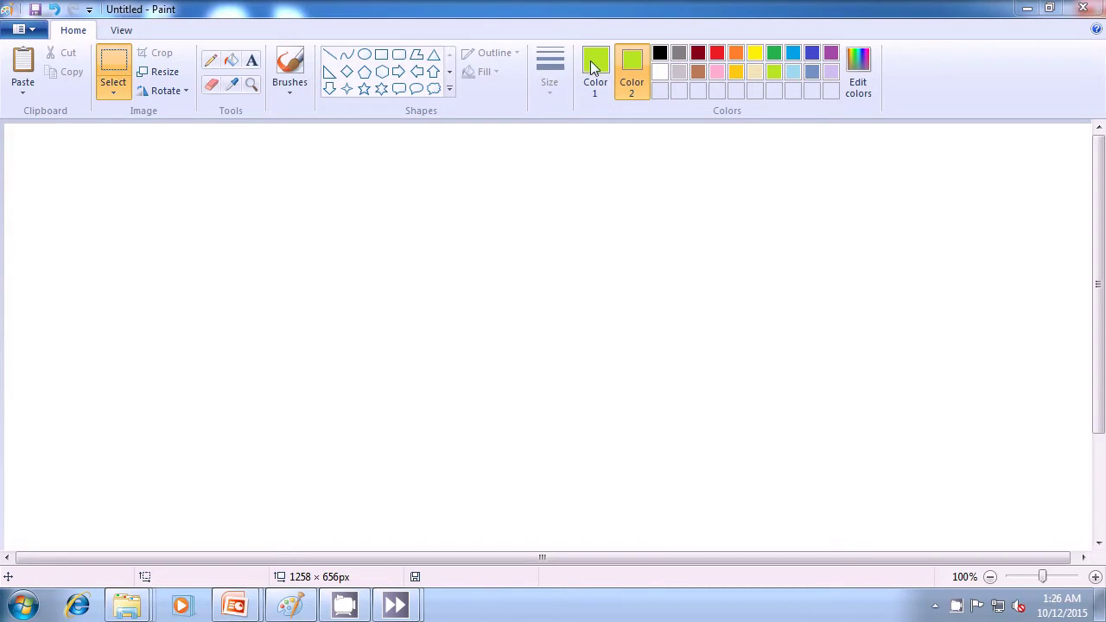
# - Draw a large upright lime ellipse with solid color fill in the middle of the blank canvas
pyautogui.click(365, 56)
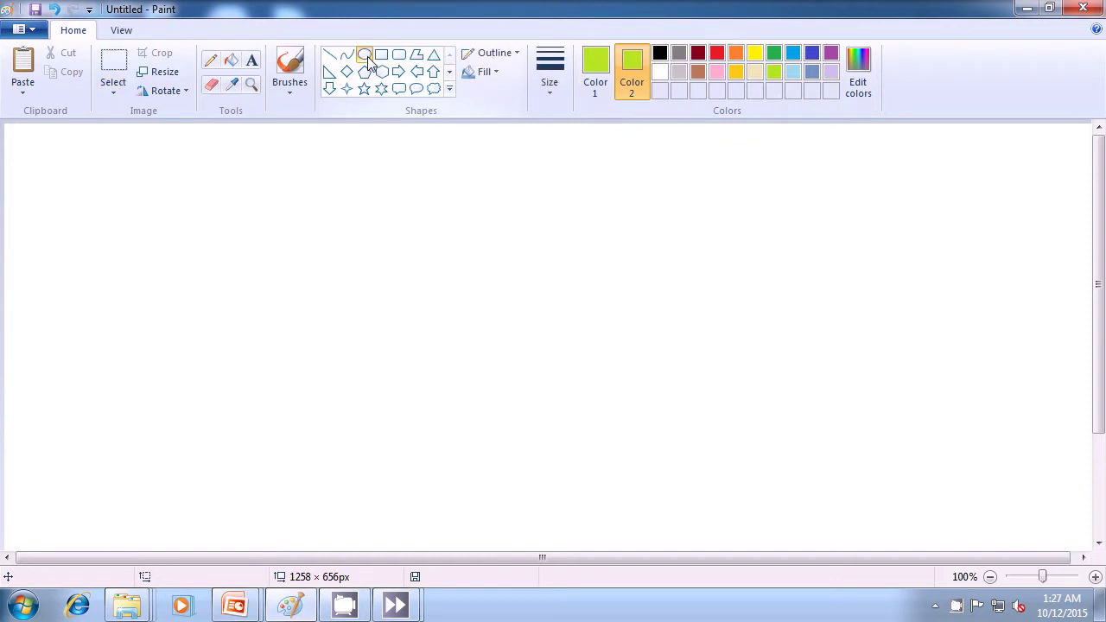
pyautogui.click(484, 72)
pyautogui.click(486, 115)
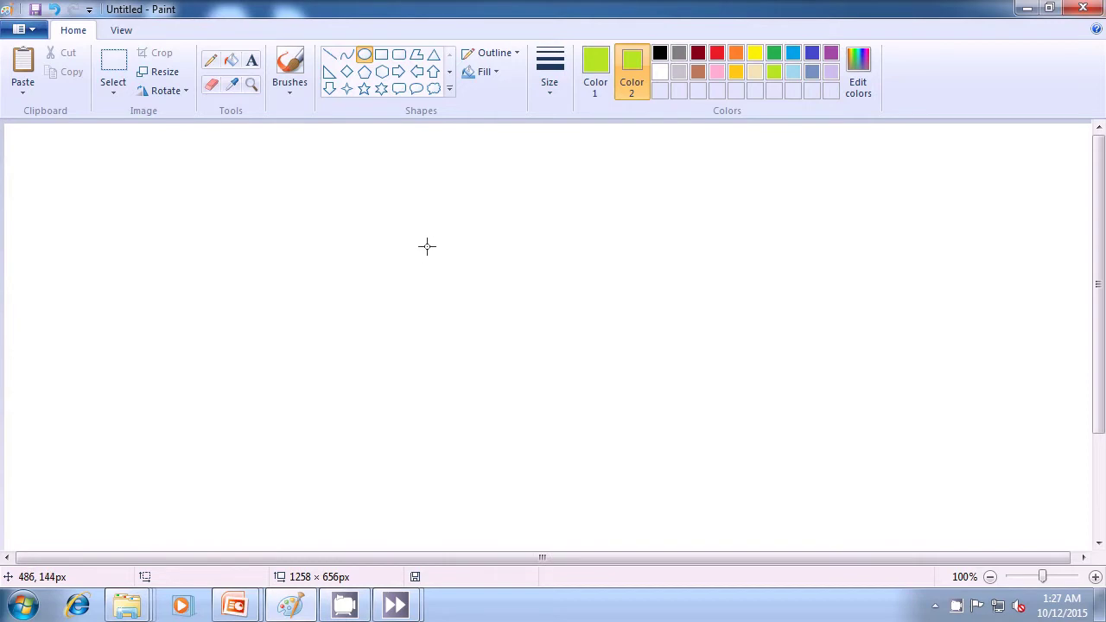
pyautogui.moveTo(436, 242); pyautogui.dragTo(649, 502)
pyautogui.click(748, 402)
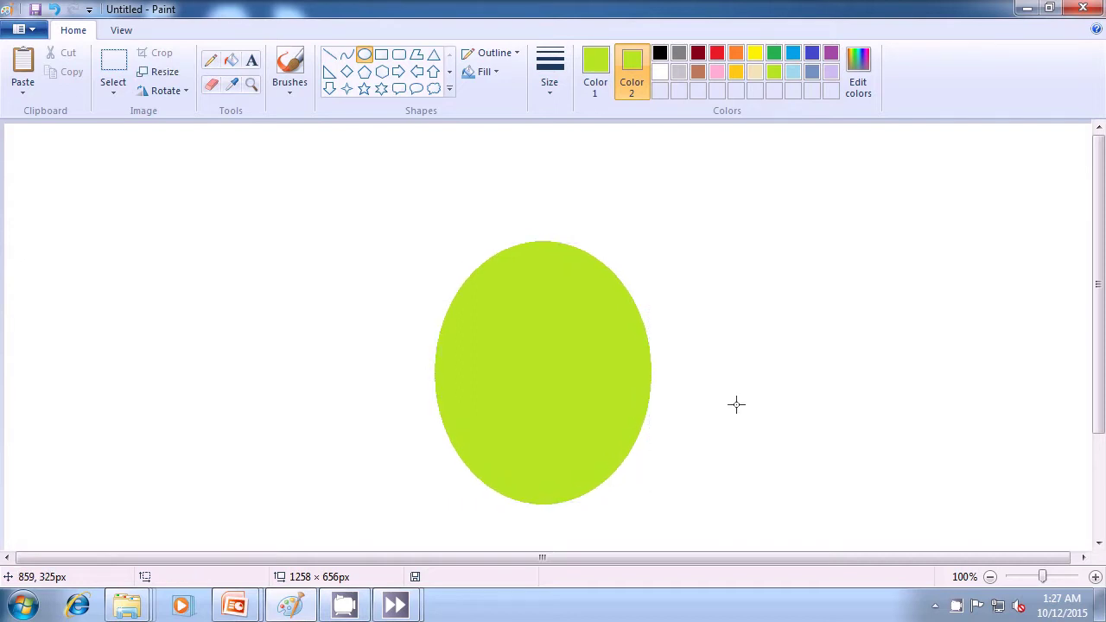
# - Set both the outline and fill colors to indigo and draw a flat ellipse of about 303 × 68 px across the lime ellipse's top
pyautogui.click(587, 71)
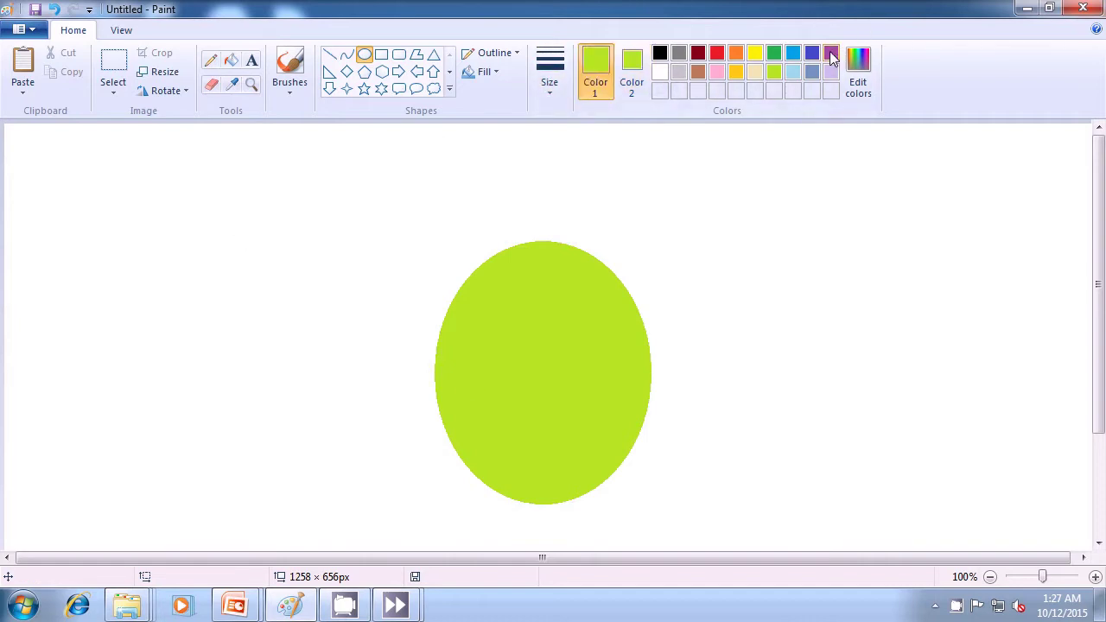
pyautogui.click(815, 55)
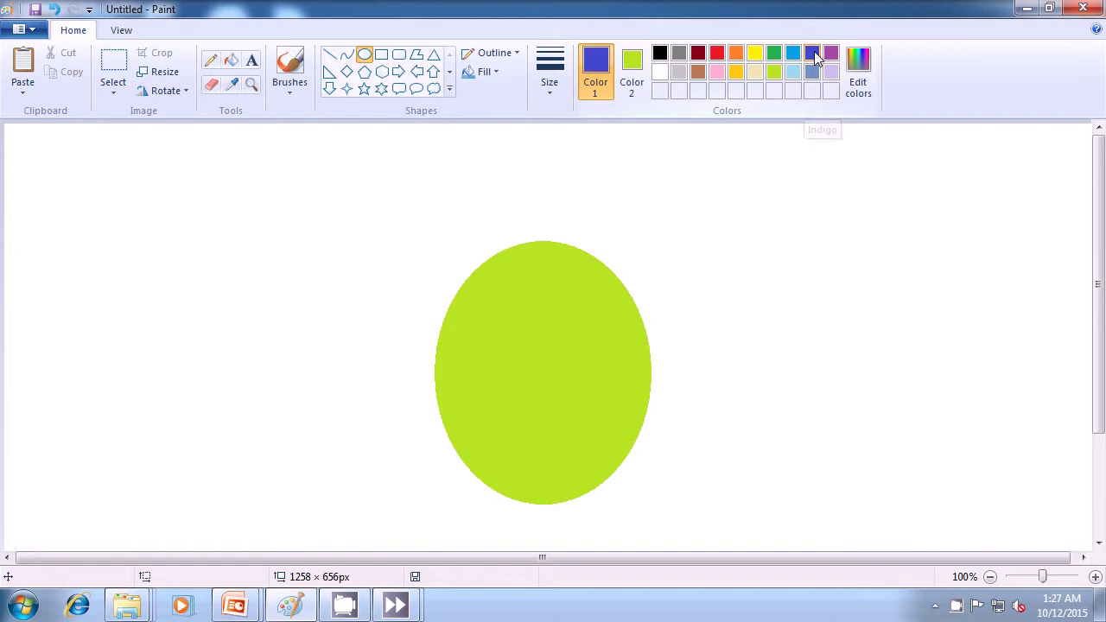
pyautogui.click(633, 70)
pyautogui.click(816, 53)
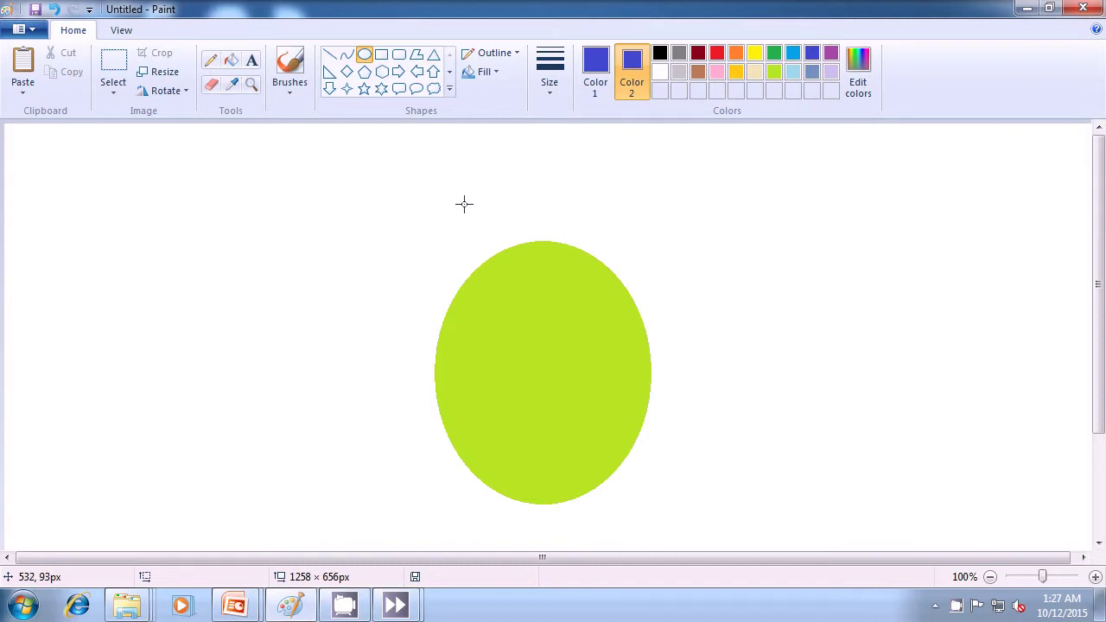
pyautogui.moveTo(444, 200); pyautogui.dragTo(706, 259)
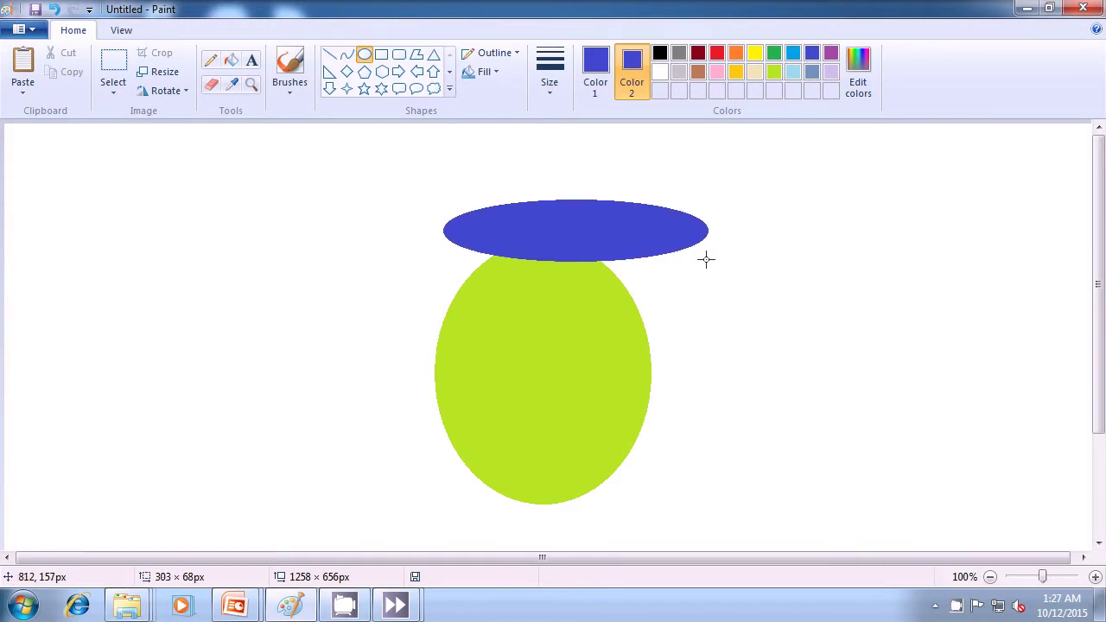
pyautogui.moveTo(706, 260); pyautogui.dragTo(706, 260)
pyautogui.click(793, 269)
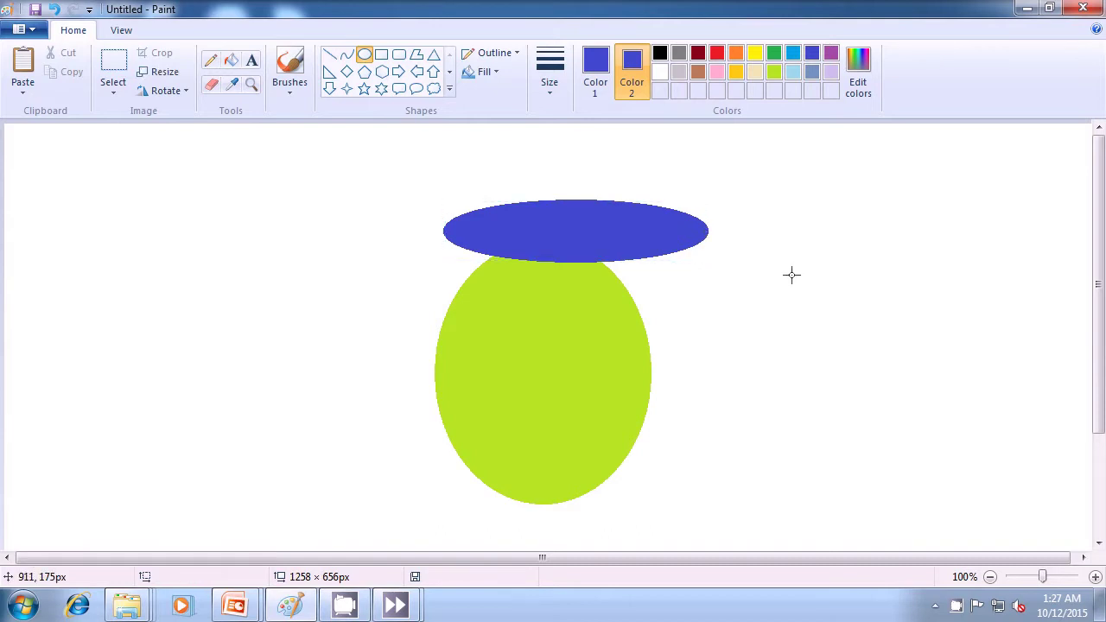
# - Set both the outline and fill colors to gold and draw a narrow upright ellipse inside the lime ellipse's lower-left part
pyautogui.click(735, 71)
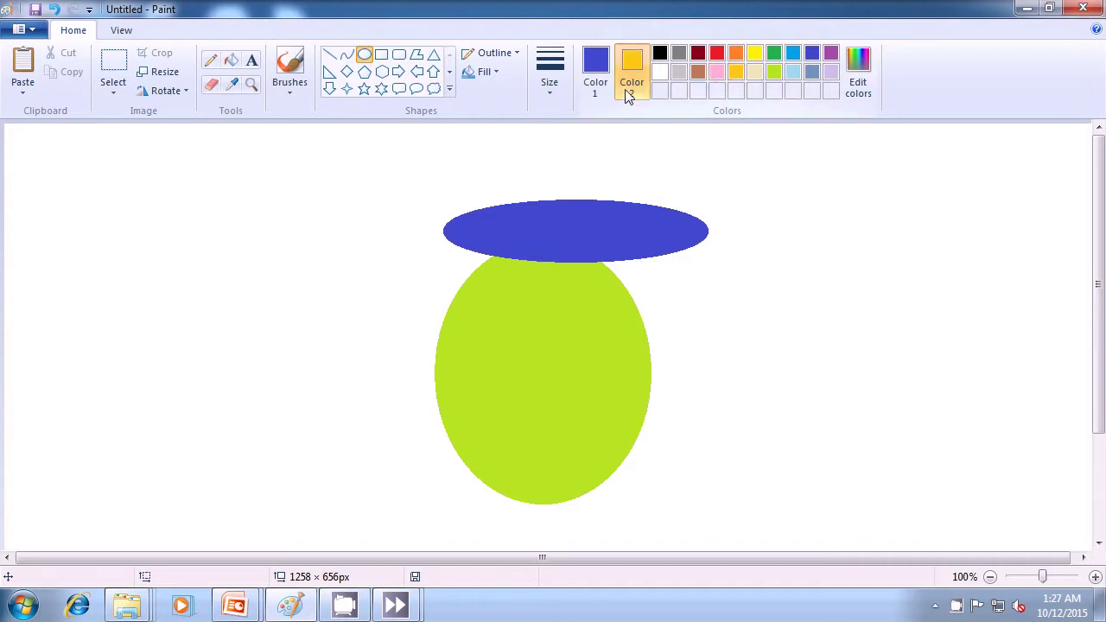
pyautogui.click(594, 69)
pyautogui.click(755, 73)
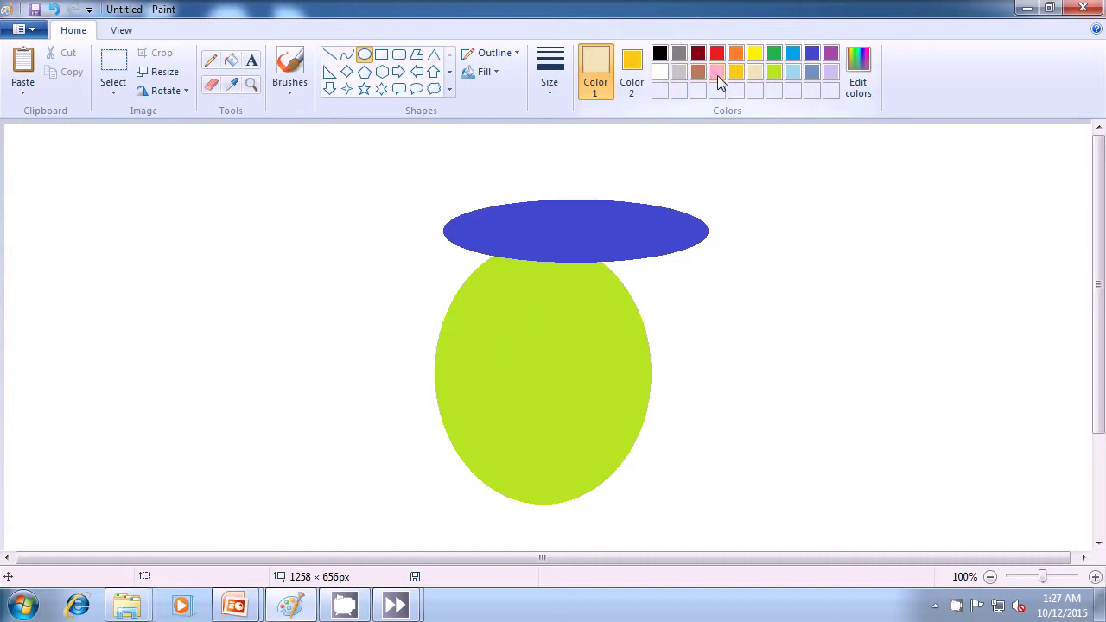
pyautogui.click(735, 73)
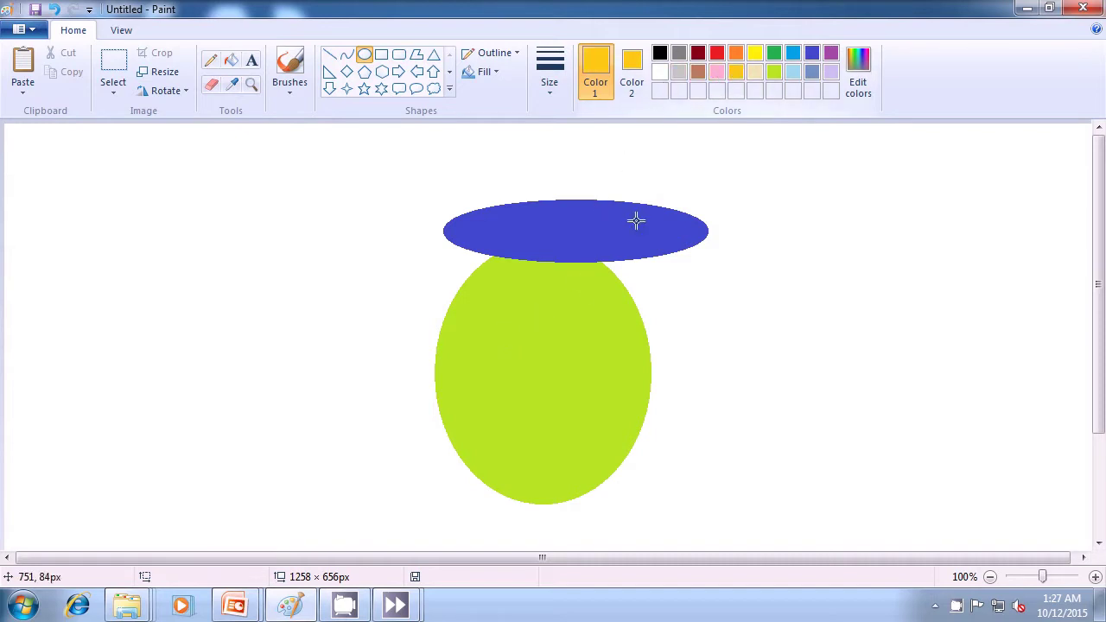
pyautogui.moveTo(496, 368); pyautogui.dragTo(520, 459)
pyautogui.click(741, 383)
# - Set both colors to black and draw a thin flat ellipse of about 50 × 8 px in the lime ellipse's lower-right part
pyautogui.click(661, 53)
pyautogui.click(631, 74)
pyautogui.click(660, 54)
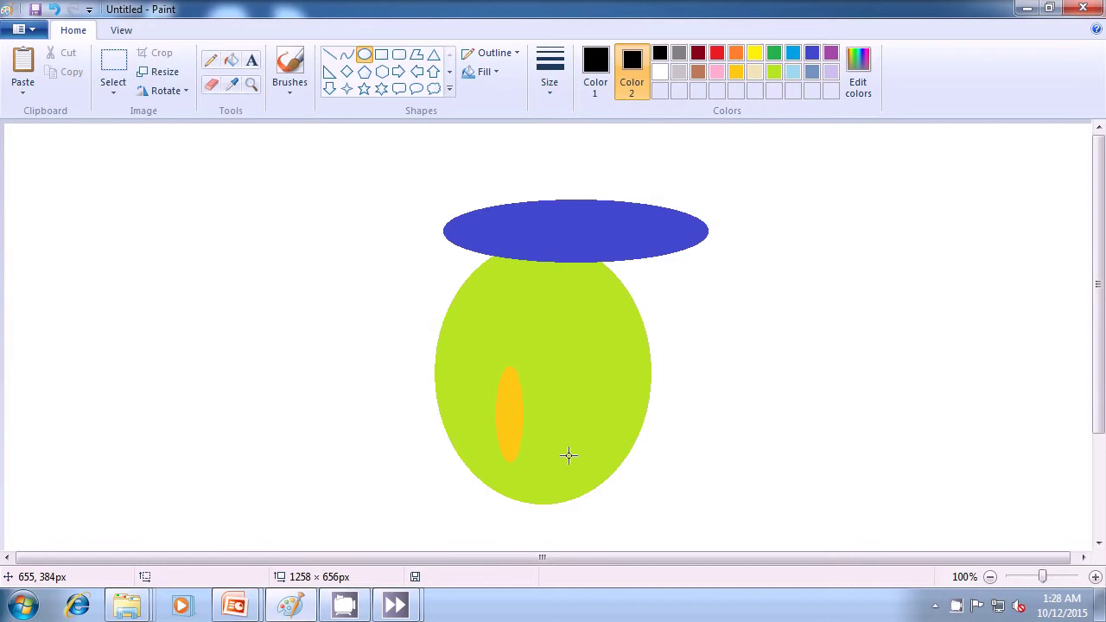
pyautogui.moveTo(550, 459); pyautogui.dragTo(594, 467)
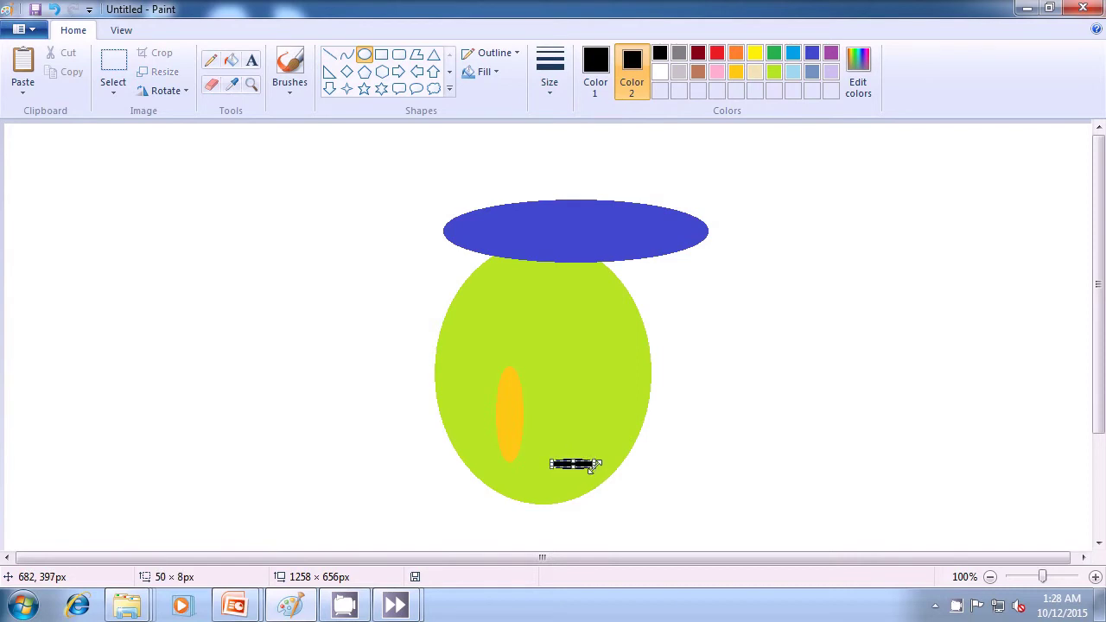
pyautogui.click(702, 461)
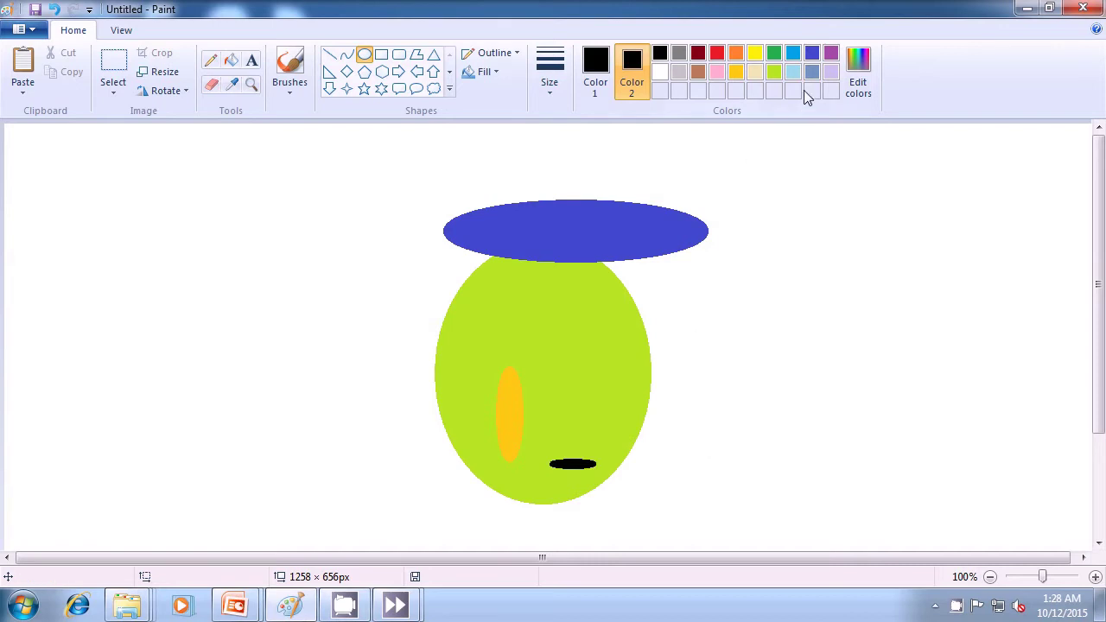
# - Set both colors to turquoise and draw a flat filled ellipse over the lime ellipse's right edge
pyautogui.click(794, 55)
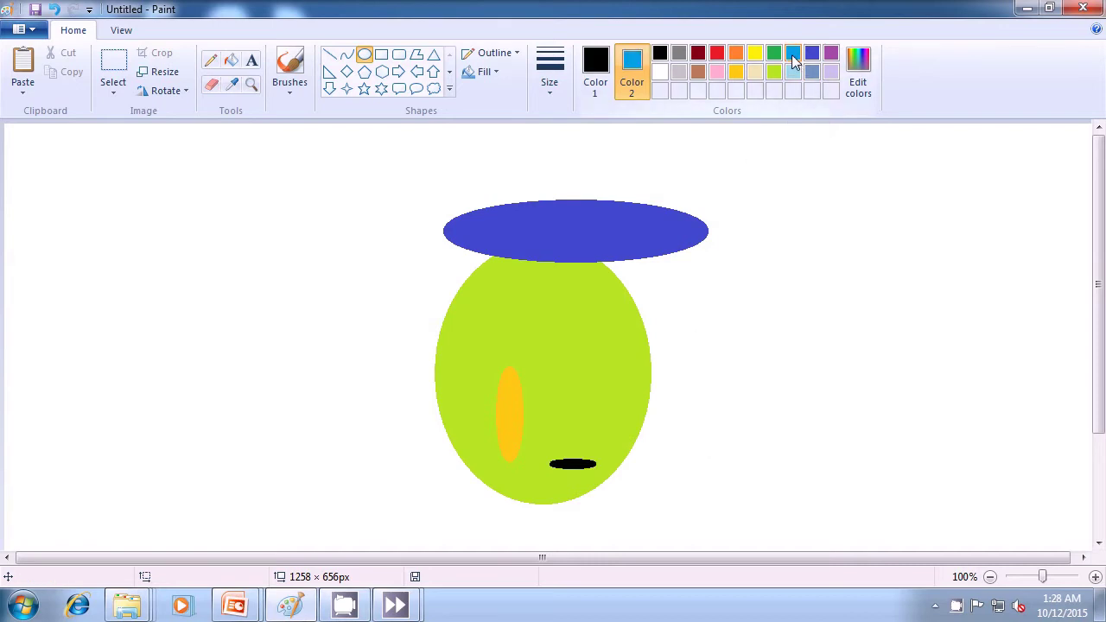
pyautogui.click(596, 67)
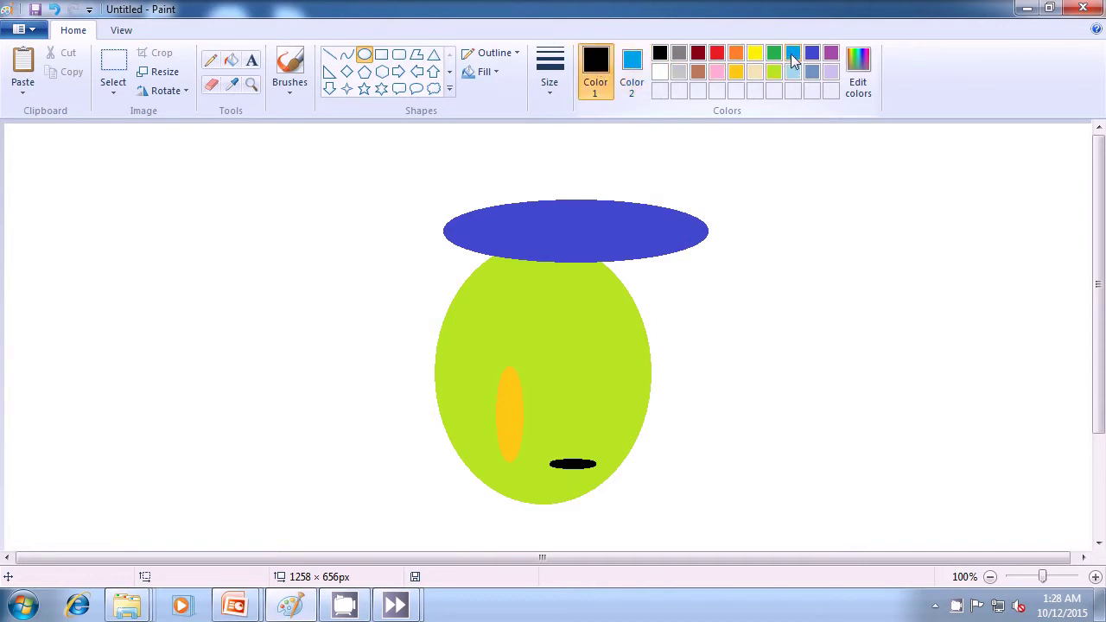
pyautogui.click(793, 56)
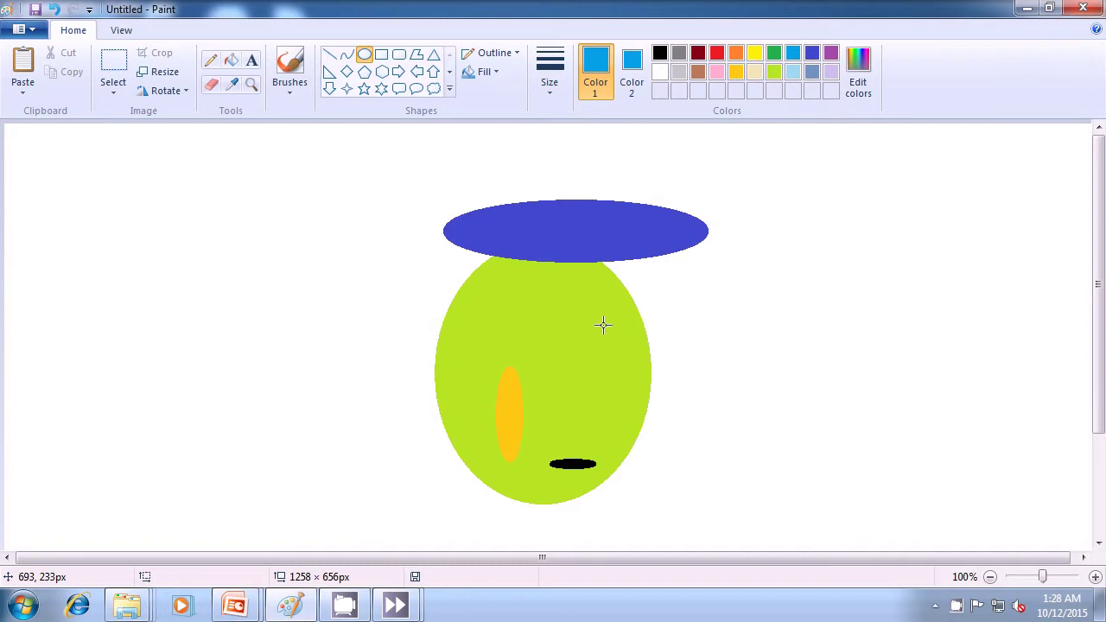
pyautogui.moveTo(600, 311)
pyautogui.mouseDown()
pyautogui.moveTo(689, 358)
pyautogui.moveTo(744, 366)
pyautogui.moveTo(735, 373)
pyautogui.mouseUp()
pyautogui.click(820, 342)
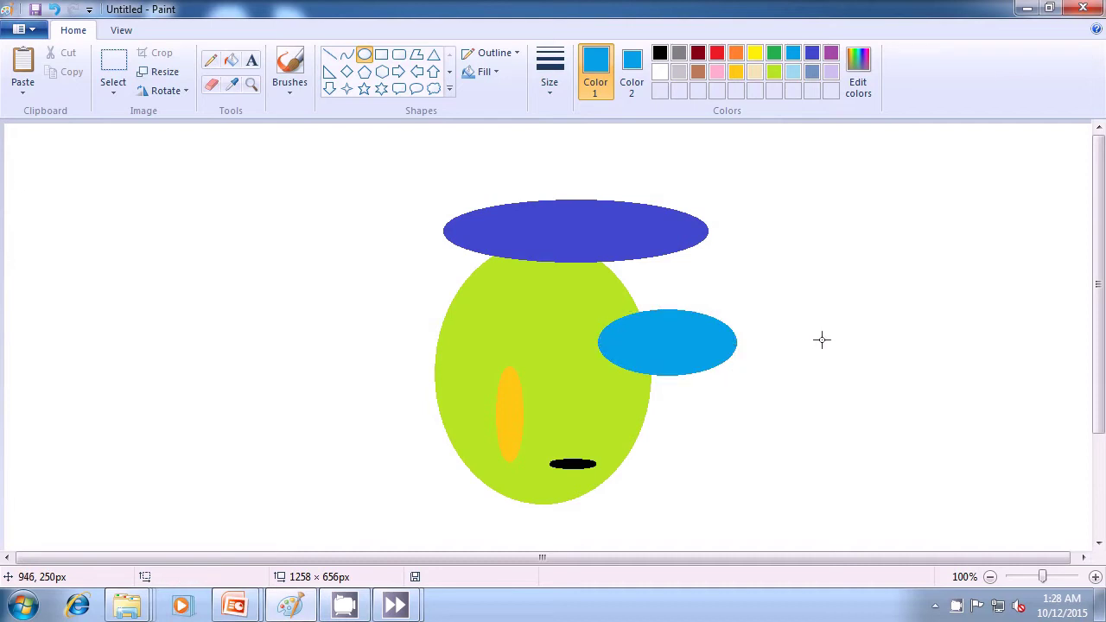
# - Set both colors to gold and draw a small upright filled ellipse over the turquoise ellipse's lower-left edge
pyautogui.click(736, 72)
pyautogui.click(631, 73)
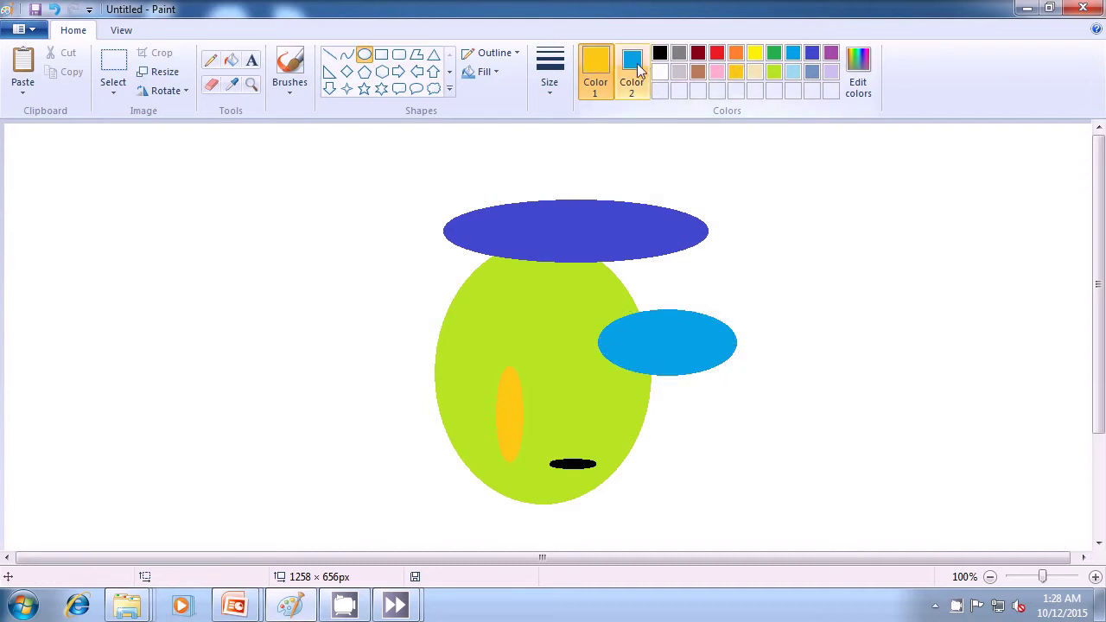
pyautogui.click(738, 74)
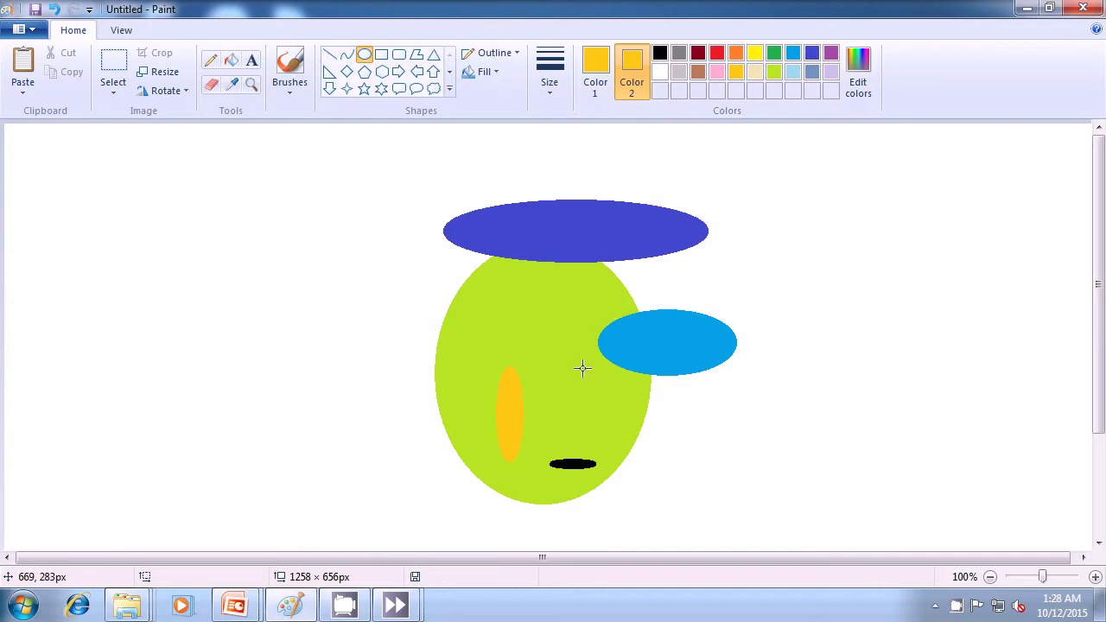
pyautogui.moveTo(613, 350); pyautogui.dragTo(592, 414)
pyautogui.click(742, 434)
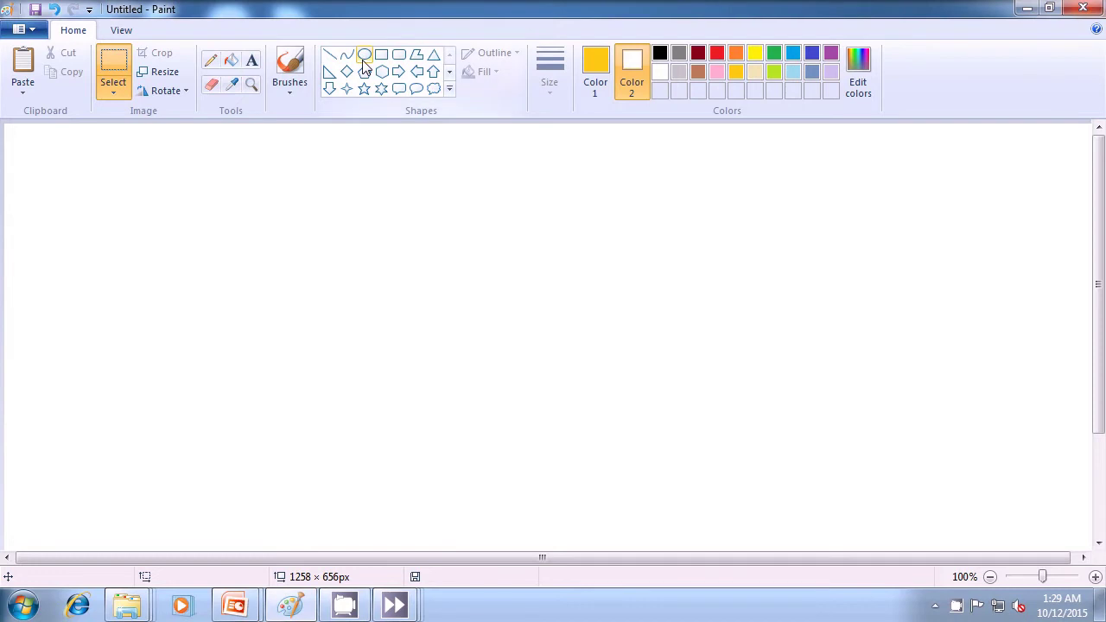
# - Set both the outline and fill colors to black and draw a large circle with solid color fill on the blank canvas
pyautogui.click(364, 57)
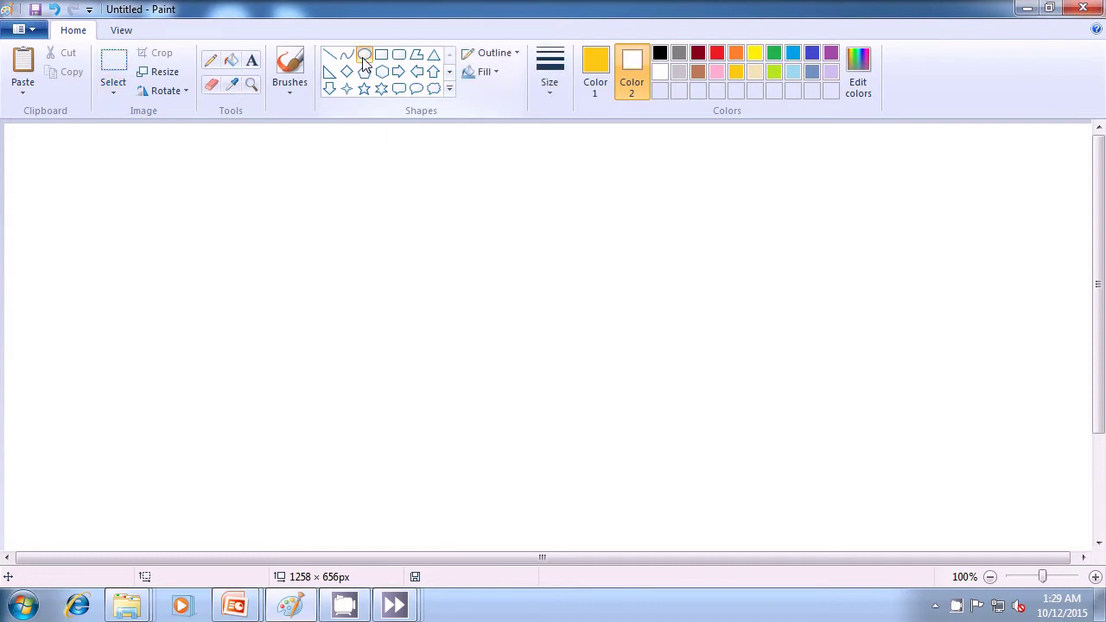
pyautogui.click(596, 67)
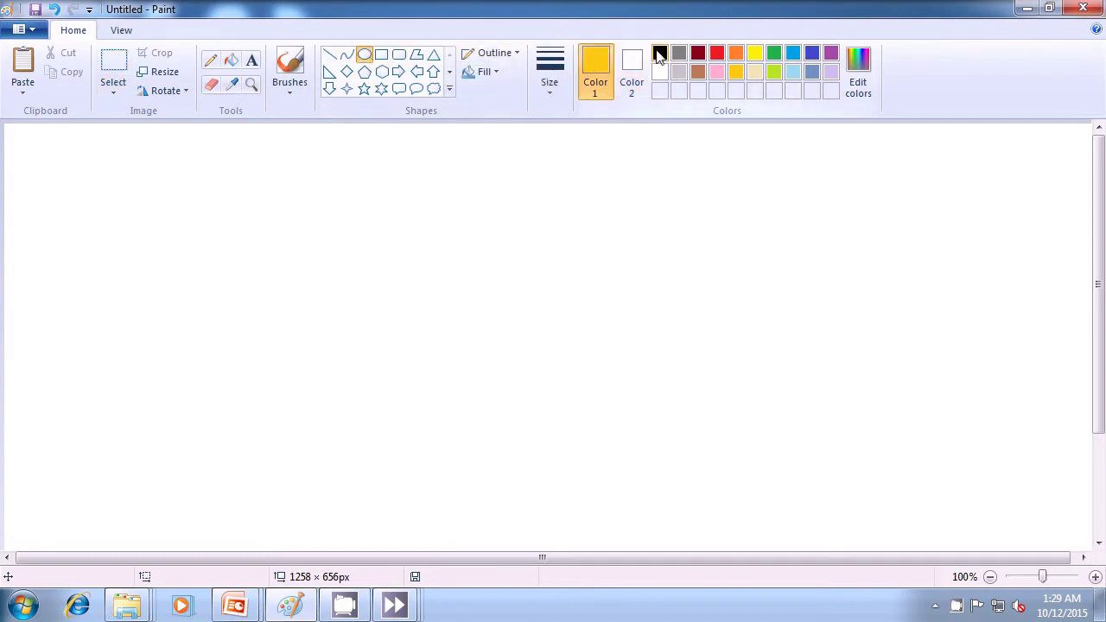
pyautogui.click(659, 55)
pyautogui.click(629, 73)
pyautogui.click(659, 54)
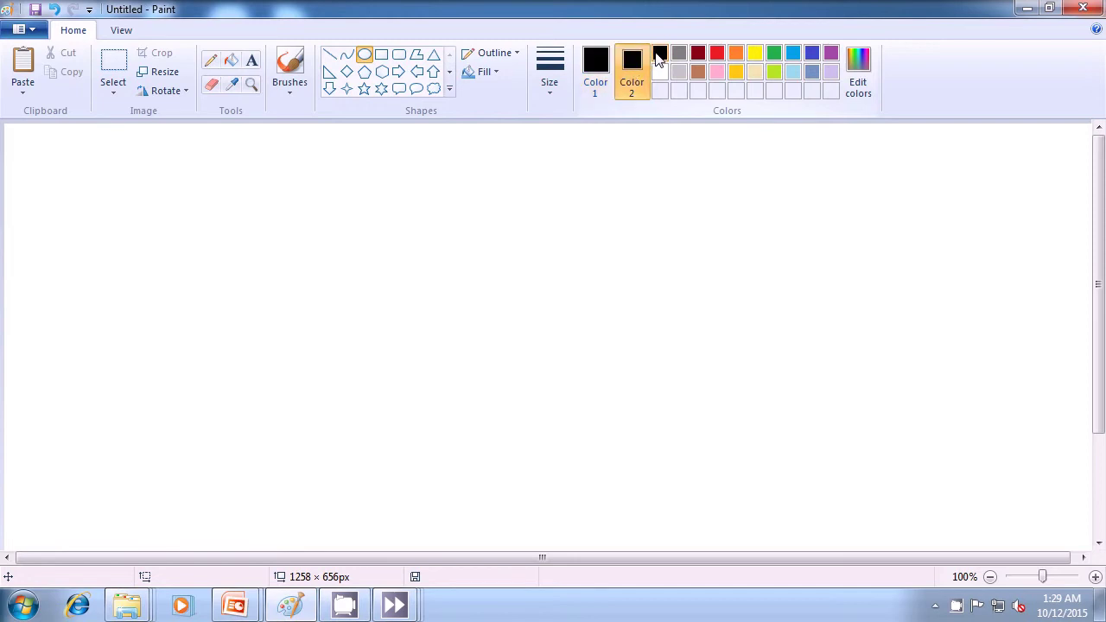
pyautogui.click(499, 77)
pyautogui.click(508, 113)
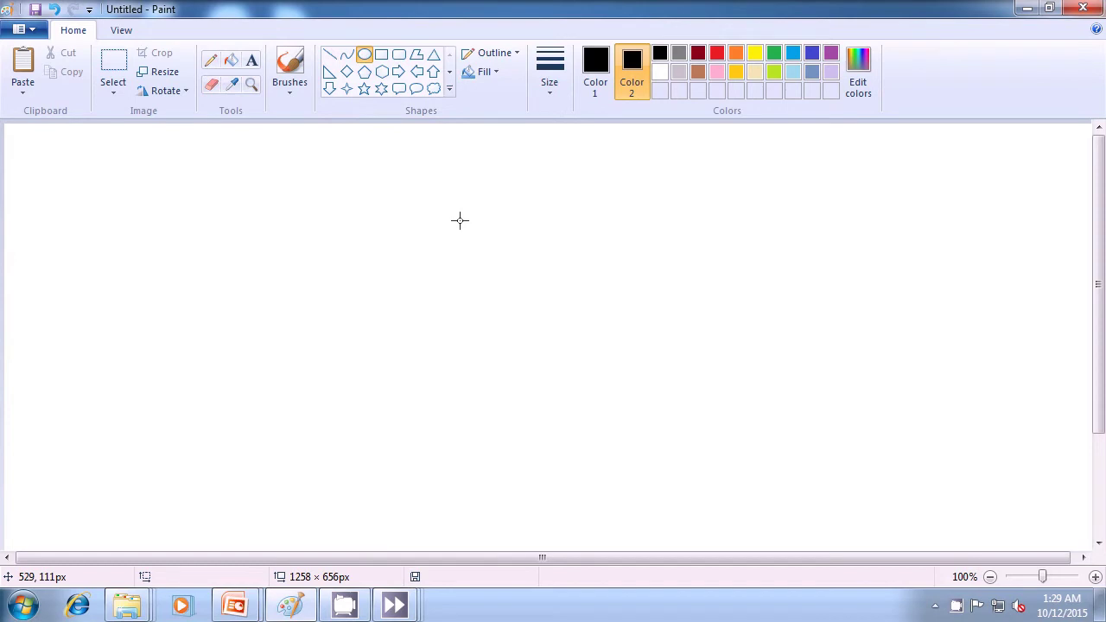
pyautogui.moveTo(416, 275); pyautogui.dragTo(620, 487)
pyautogui.click(714, 453)
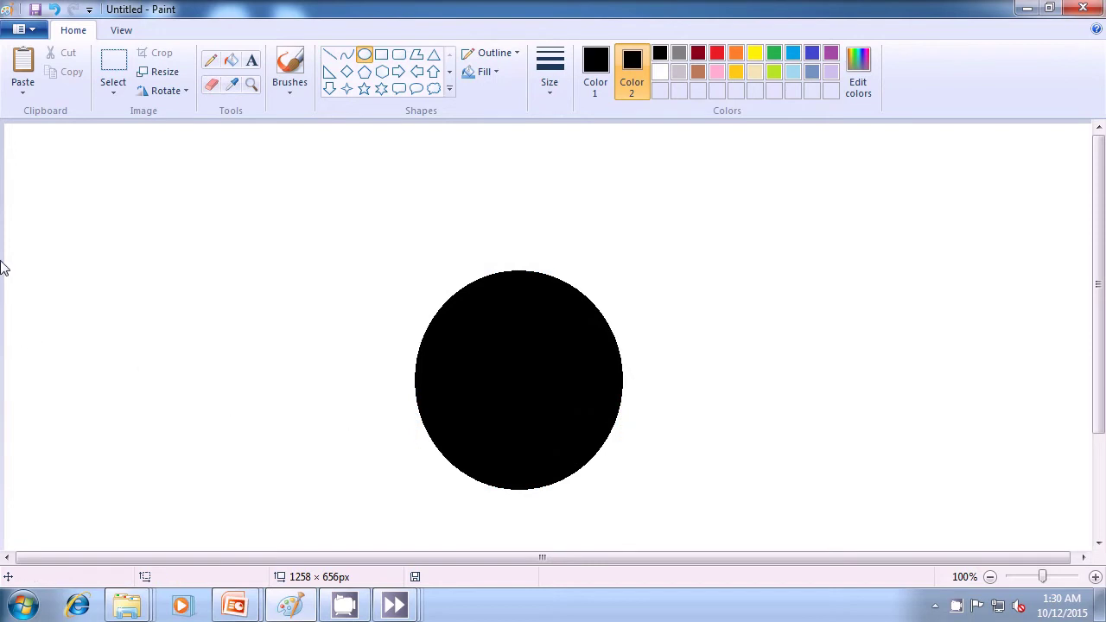
# - With both colors light yellow, draw a flat filled ellipse across the black circle's top and a small upright one of about 26 × 39 px above it
pyautogui.click(754, 72)
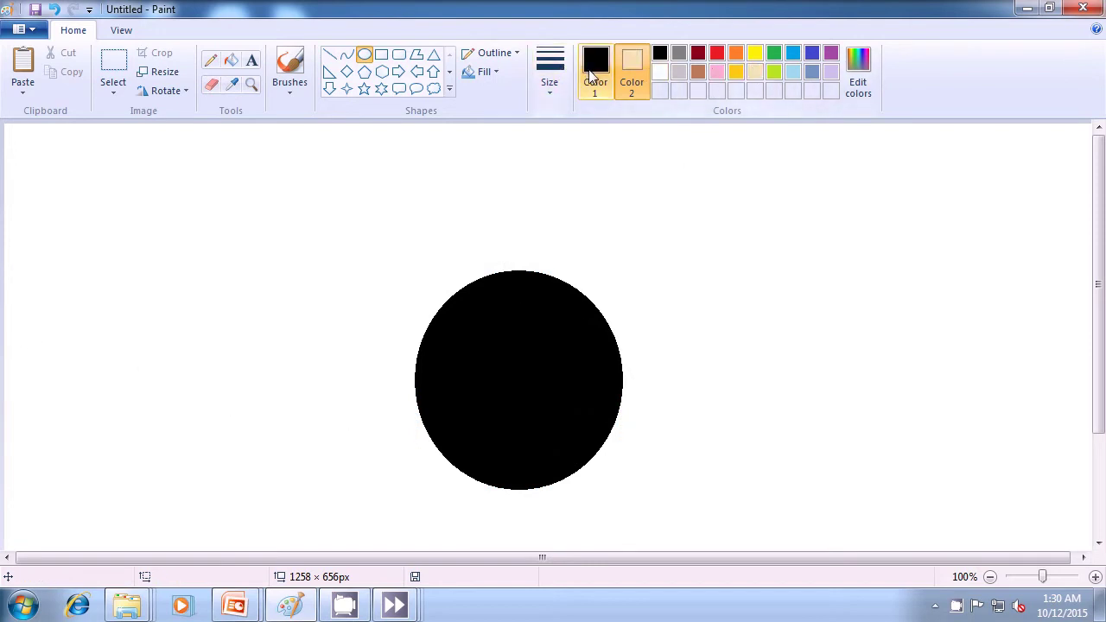
pyautogui.click(596, 69)
pyautogui.click(756, 75)
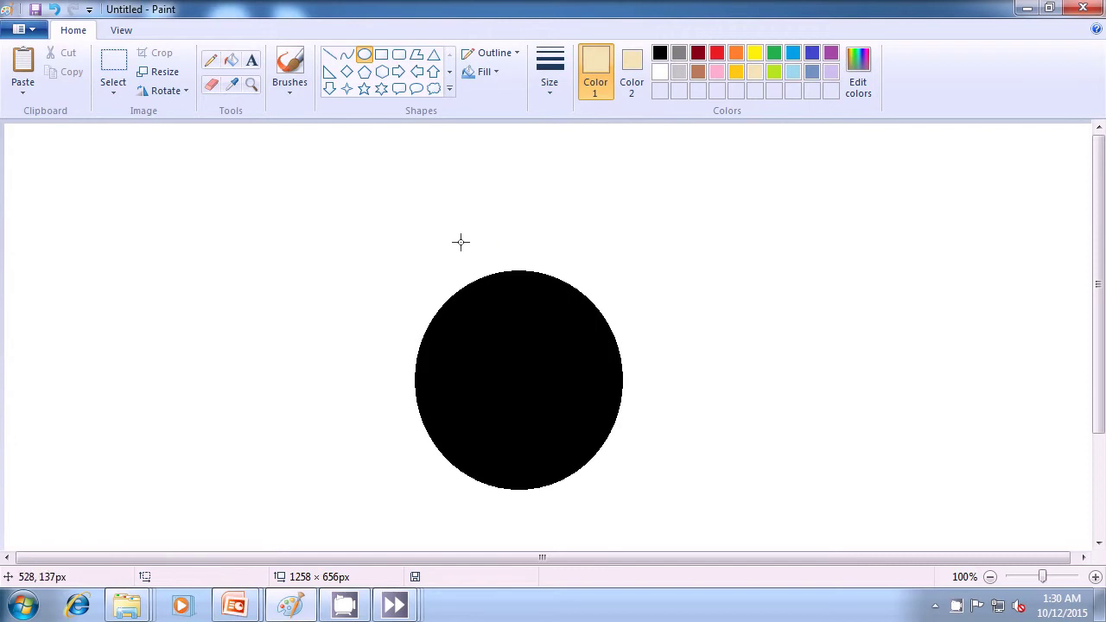
pyautogui.moveTo(446, 237); pyautogui.dragTo(612, 286)
pyautogui.click(701, 299)
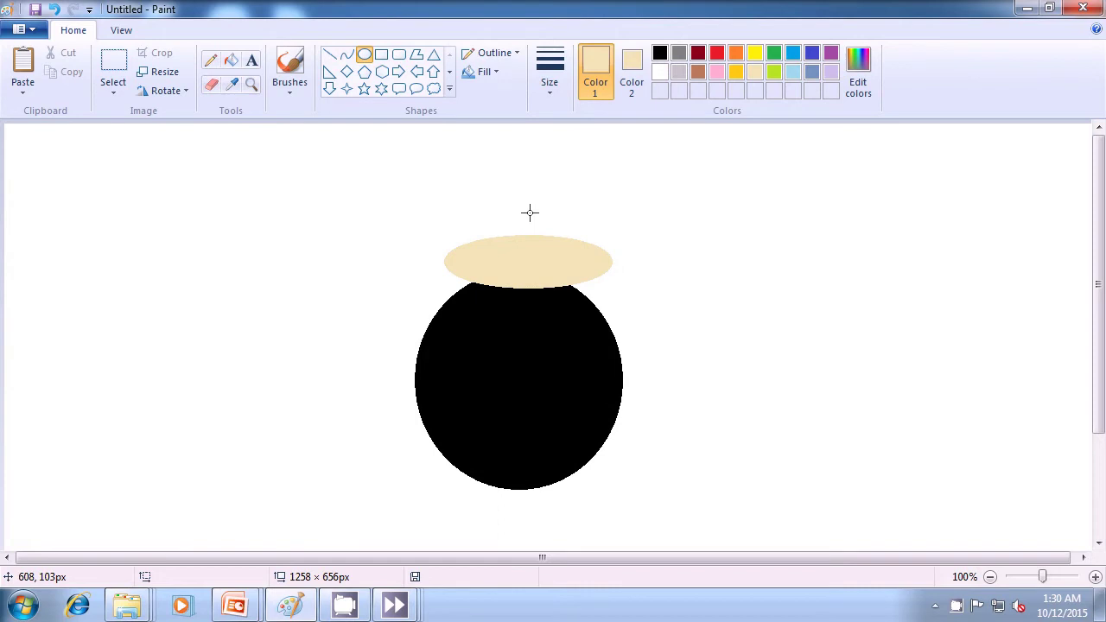
pyautogui.moveTo(527, 204); pyautogui.dragTo(549, 237)
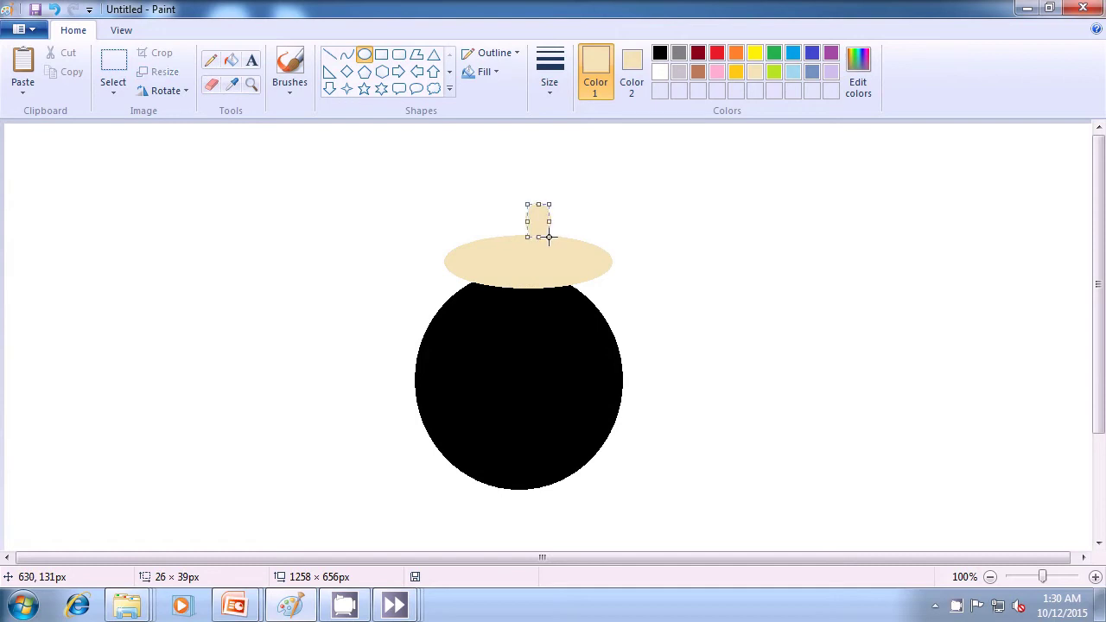
# - Draw six small light yellow filled ellipses as spots across the left and lower-left part of the black circle
pyautogui.click(696, 236)
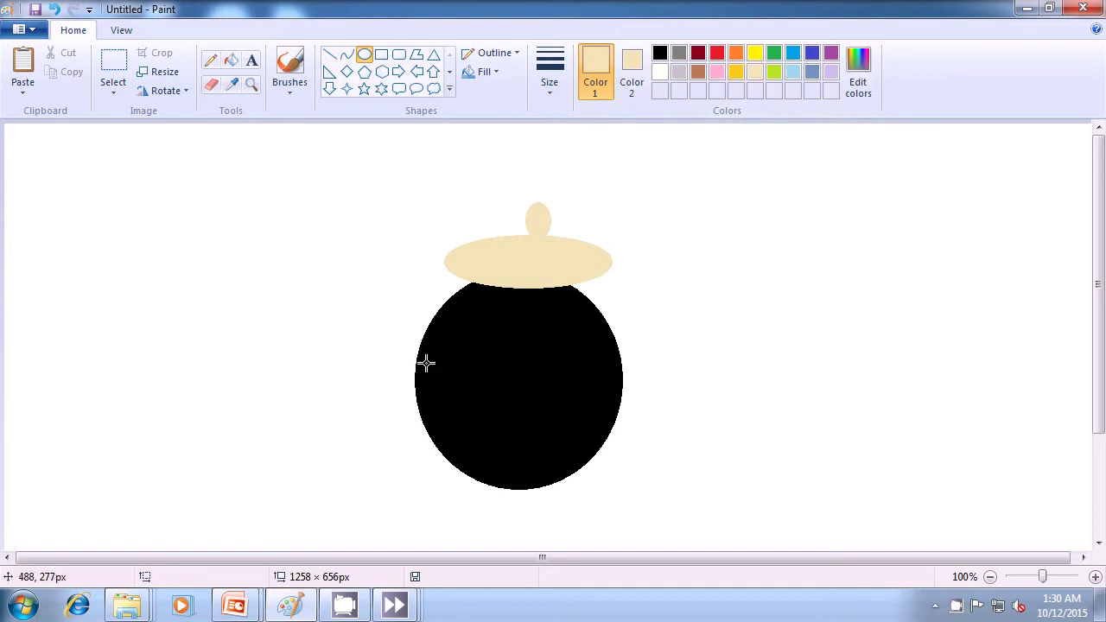
pyautogui.moveTo(424, 362); pyautogui.dragTo(435, 371)
pyautogui.click(464, 382)
pyautogui.moveTo(464, 381); pyautogui.dragTo(467, 393)
pyautogui.moveTo(438, 410); pyautogui.dragTo(484, 456)
pyautogui.click(470, 429)
pyautogui.click(484, 449)
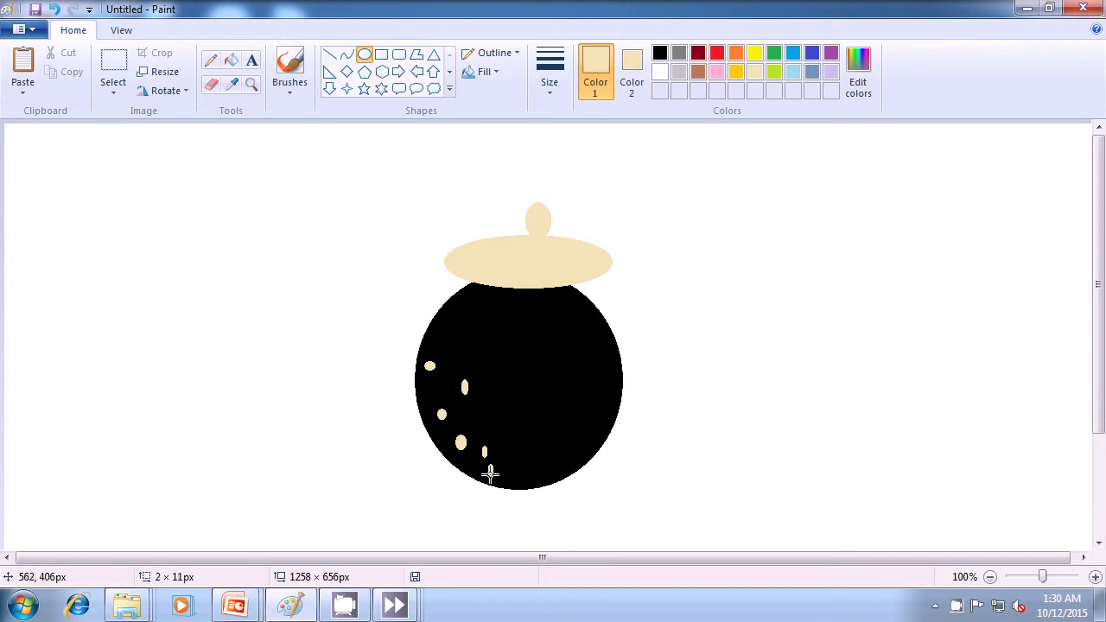
# - Add four small light yellow ellipses: two near the black circle's bottom, one at its lower right and one at its upper right
pyautogui.click(531, 464)
pyautogui.moveTo(535, 434); pyautogui.dragTo(528, 472)
pyautogui.click(539, 469)
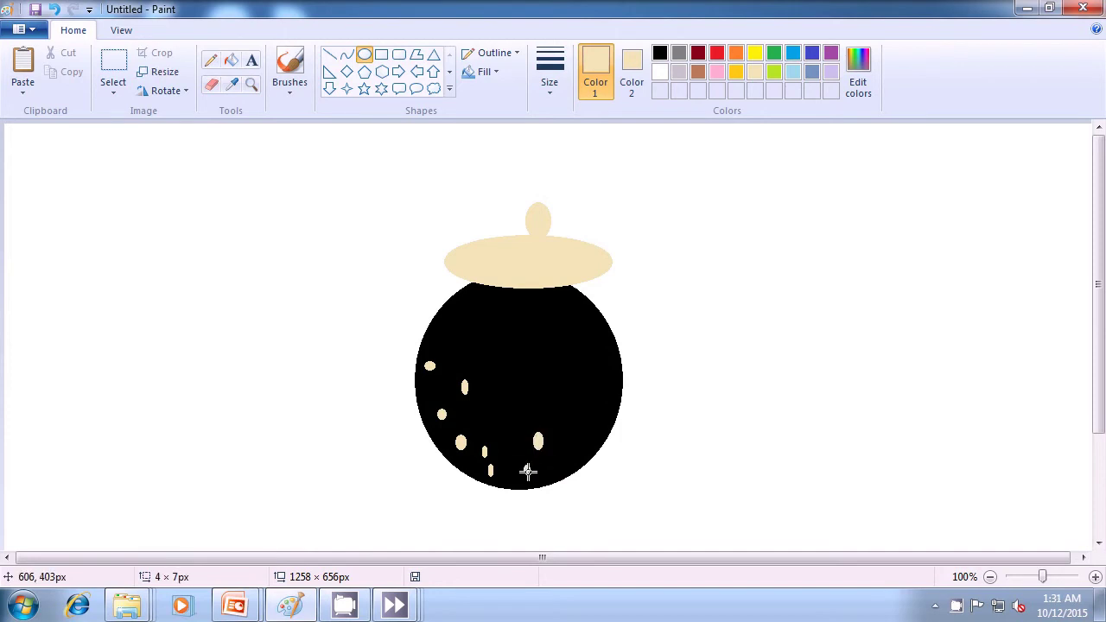
pyautogui.click(585, 440)
pyautogui.moveTo(575, 439); pyautogui.dragTo(578, 450)
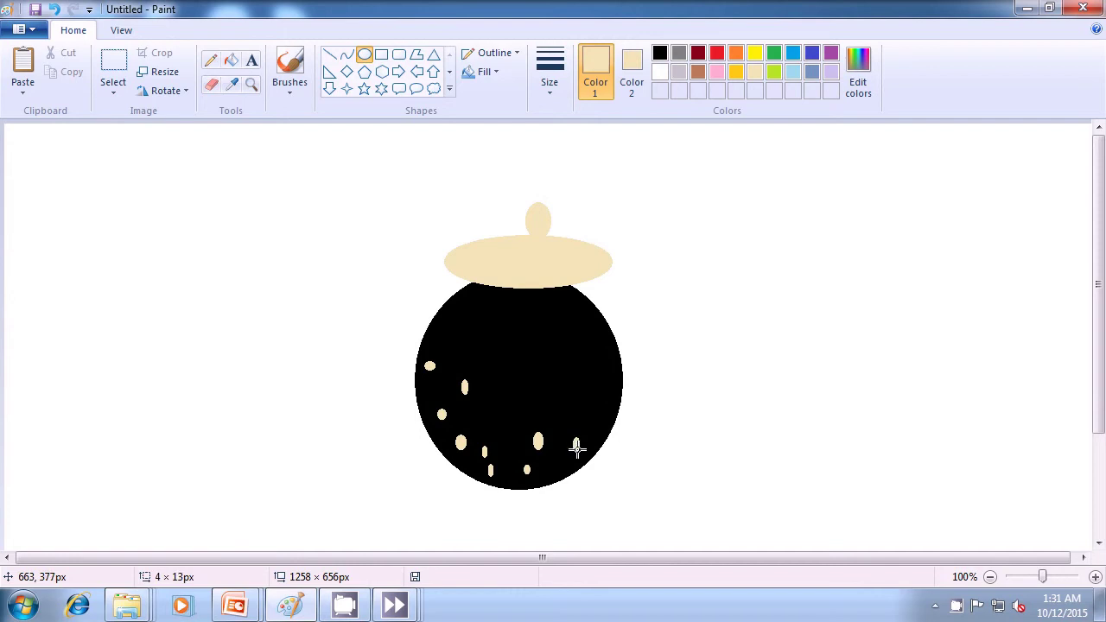
pyautogui.click(578, 382)
pyautogui.moveTo(567, 339); pyautogui.dragTo(571, 358)
pyautogui.click(590, 377)
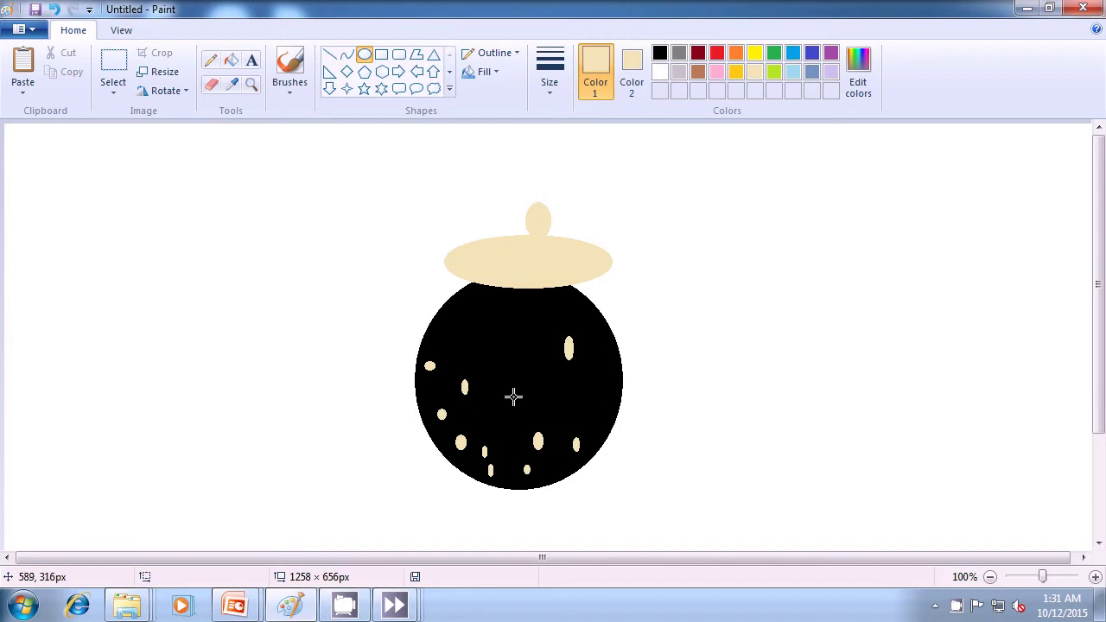
# - Add small light yellow ellipses around the middle and in the upper-left part of the black circle to complete the spots
pyautogui.moveTo(520, 392); pyautogui.dragTo(525, 404)
pyautogui.click(545, 398)
pyautogui.moveTo(492, 363); pyautogui.dragTo(500, 374)
pyautogui.click(529, 375)
pyautogui.click(468, 337)
pyautogui.moveTo(459, 337); pyautogui.dragTo(463, 350)
pyautogui.click(504, 348)
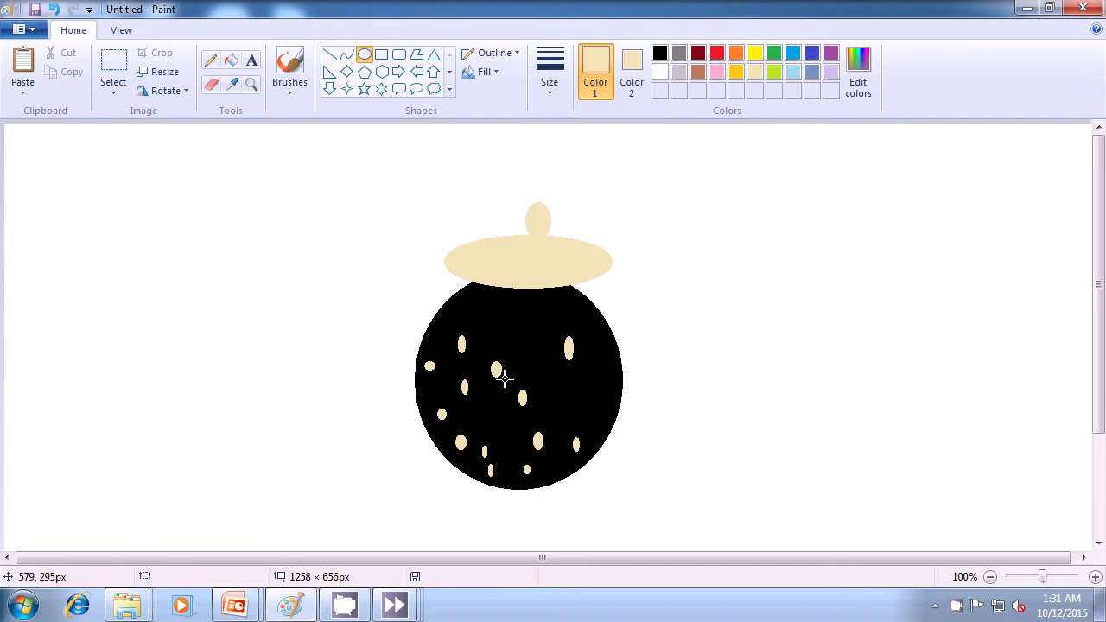
pyautogui.moveTo(490, 406); pyautogui.dragTo(495, 418)
pyautogui.click(671, 401)
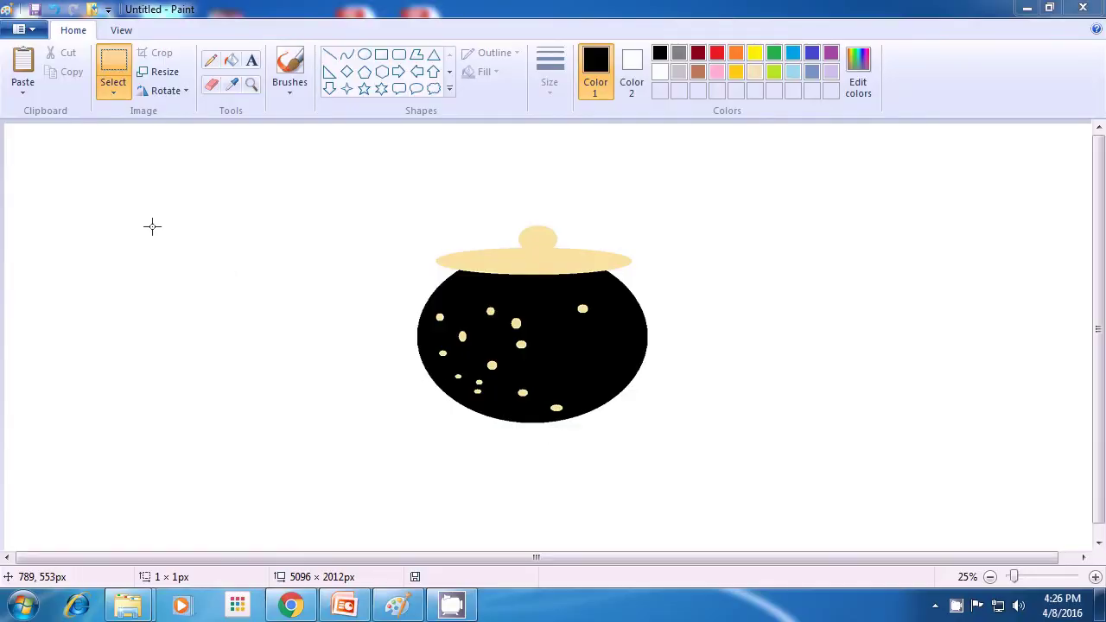
# - Save the pot drawing to the Desktop as a PNG file named "Mspaint 1"
pyautogui.click(33, 31)
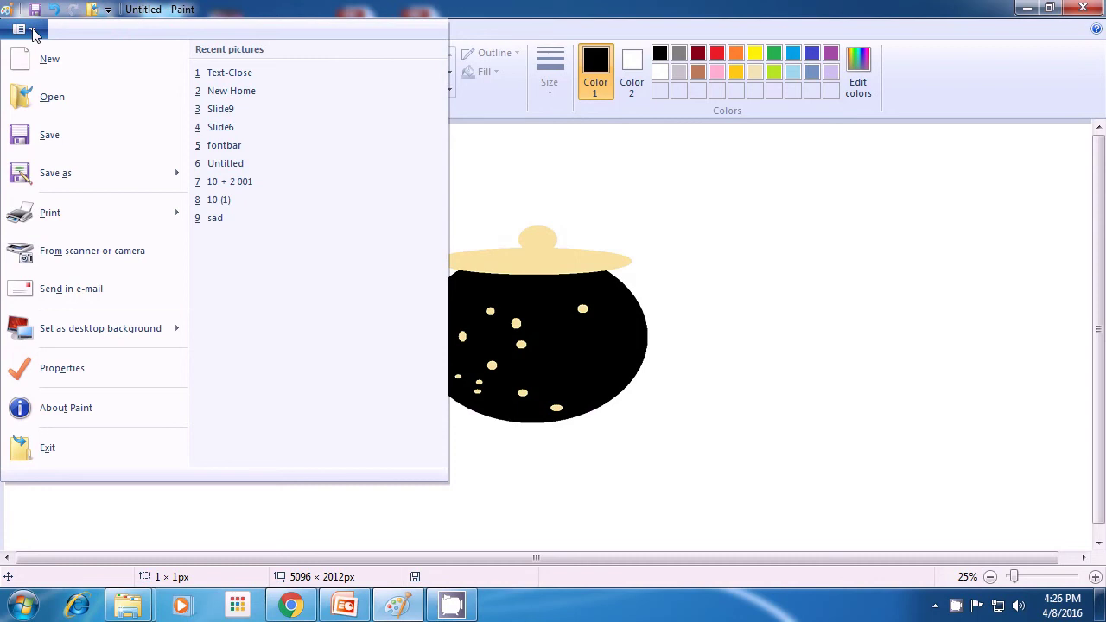
pyautogui.click(46, 136)
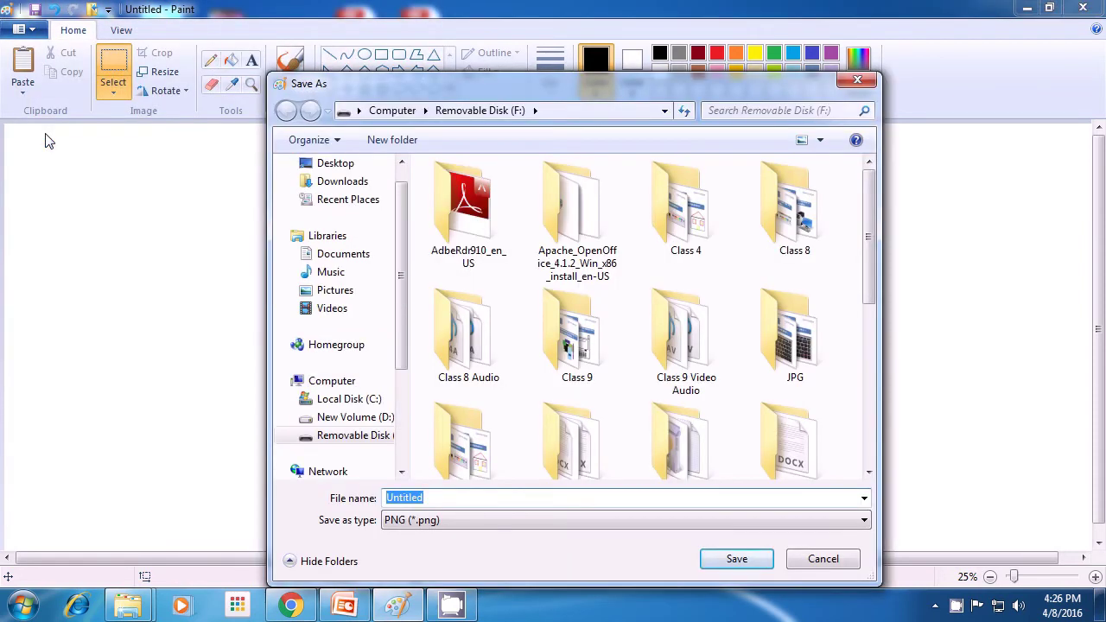
pyautogui.click(336, 163)
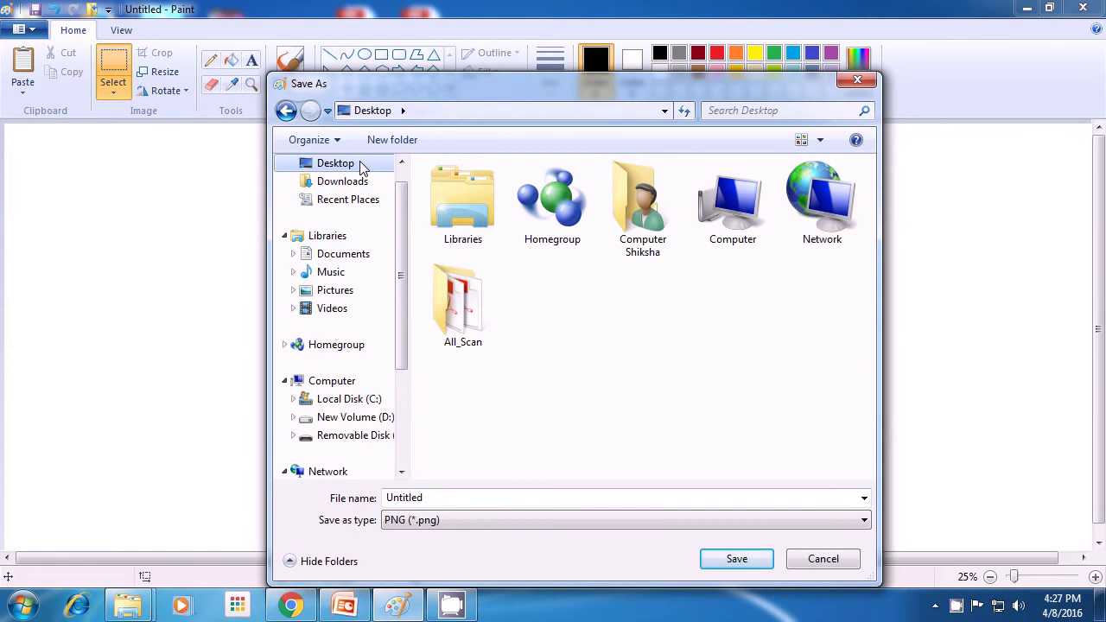
pyautogui.click(434, 500)
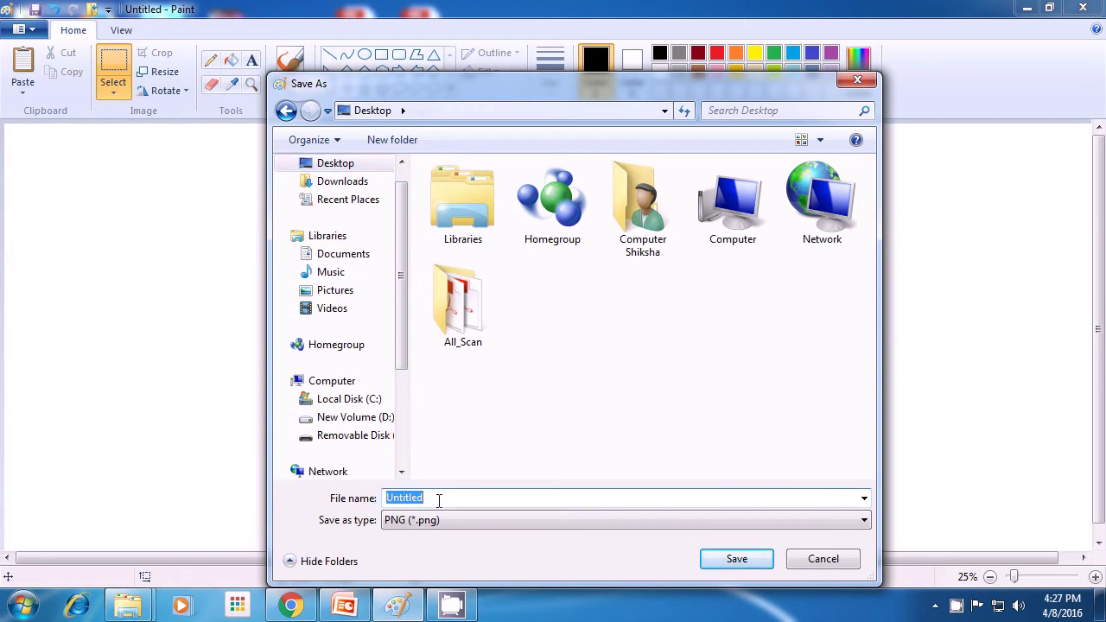
pyautogui.press('BackSpace')
pyautogui.write('M')
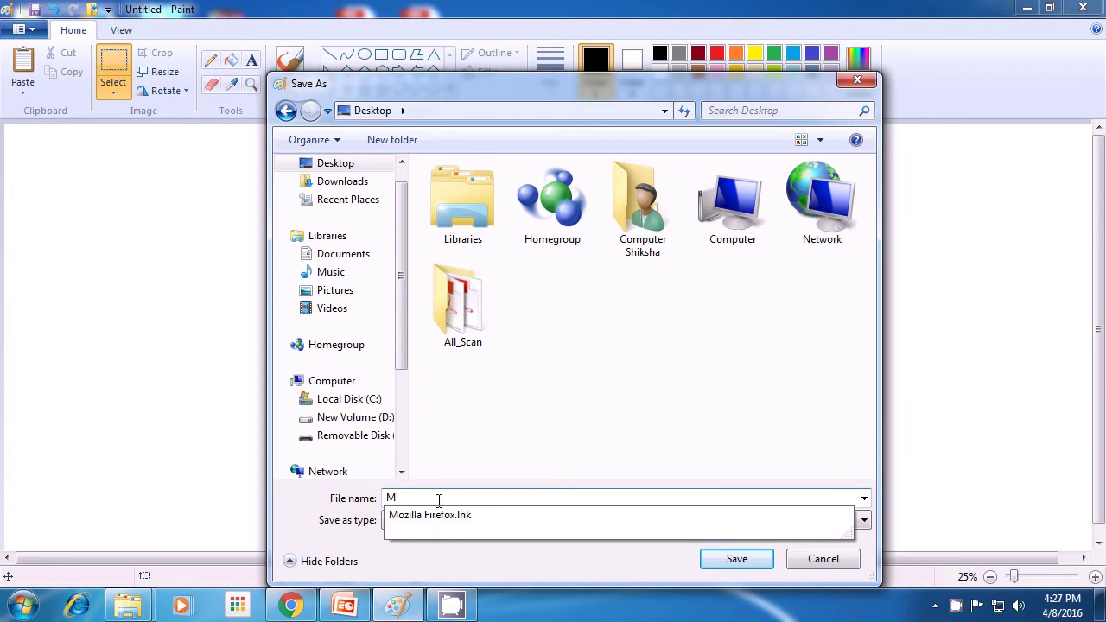
pyautogui.write('s')
pyautogui.write('paint')
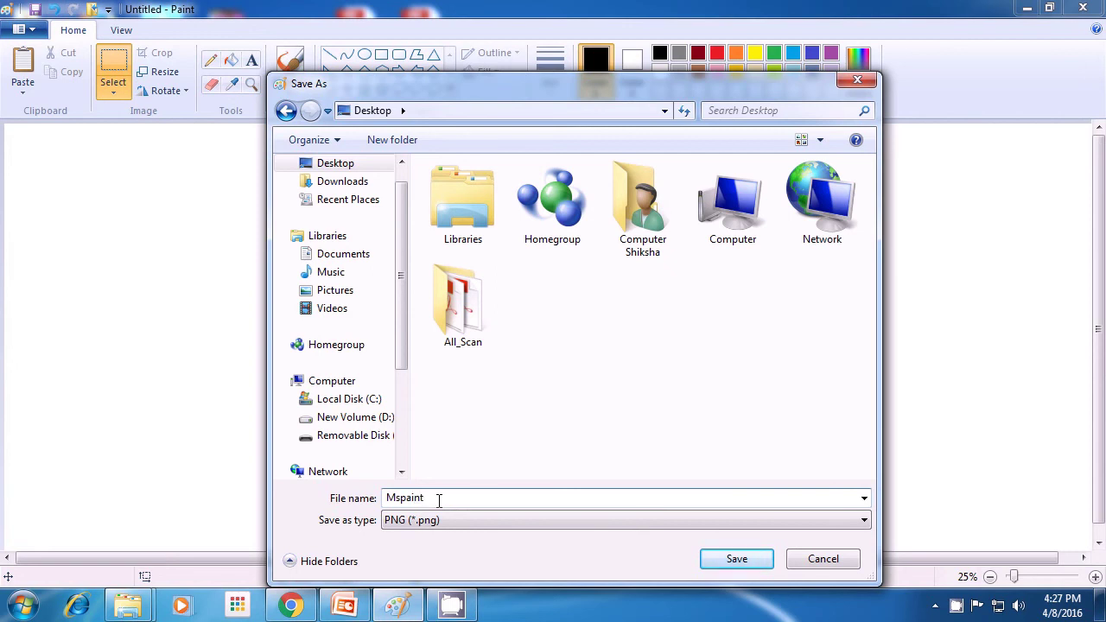
pyautogui.write(' 1')
pyautogui.click(736, 561)
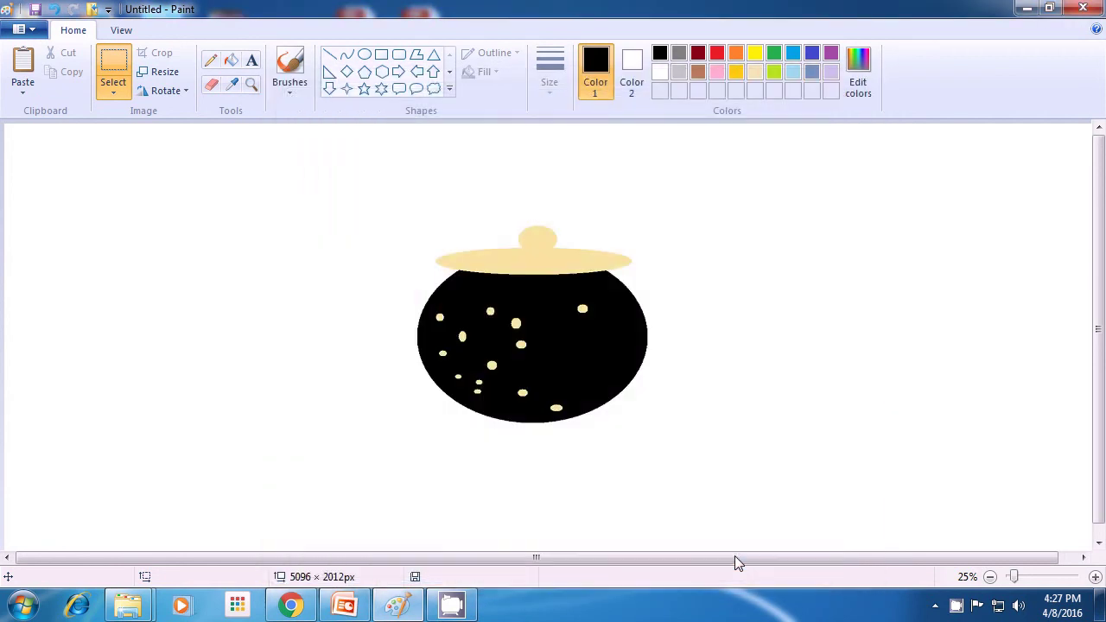